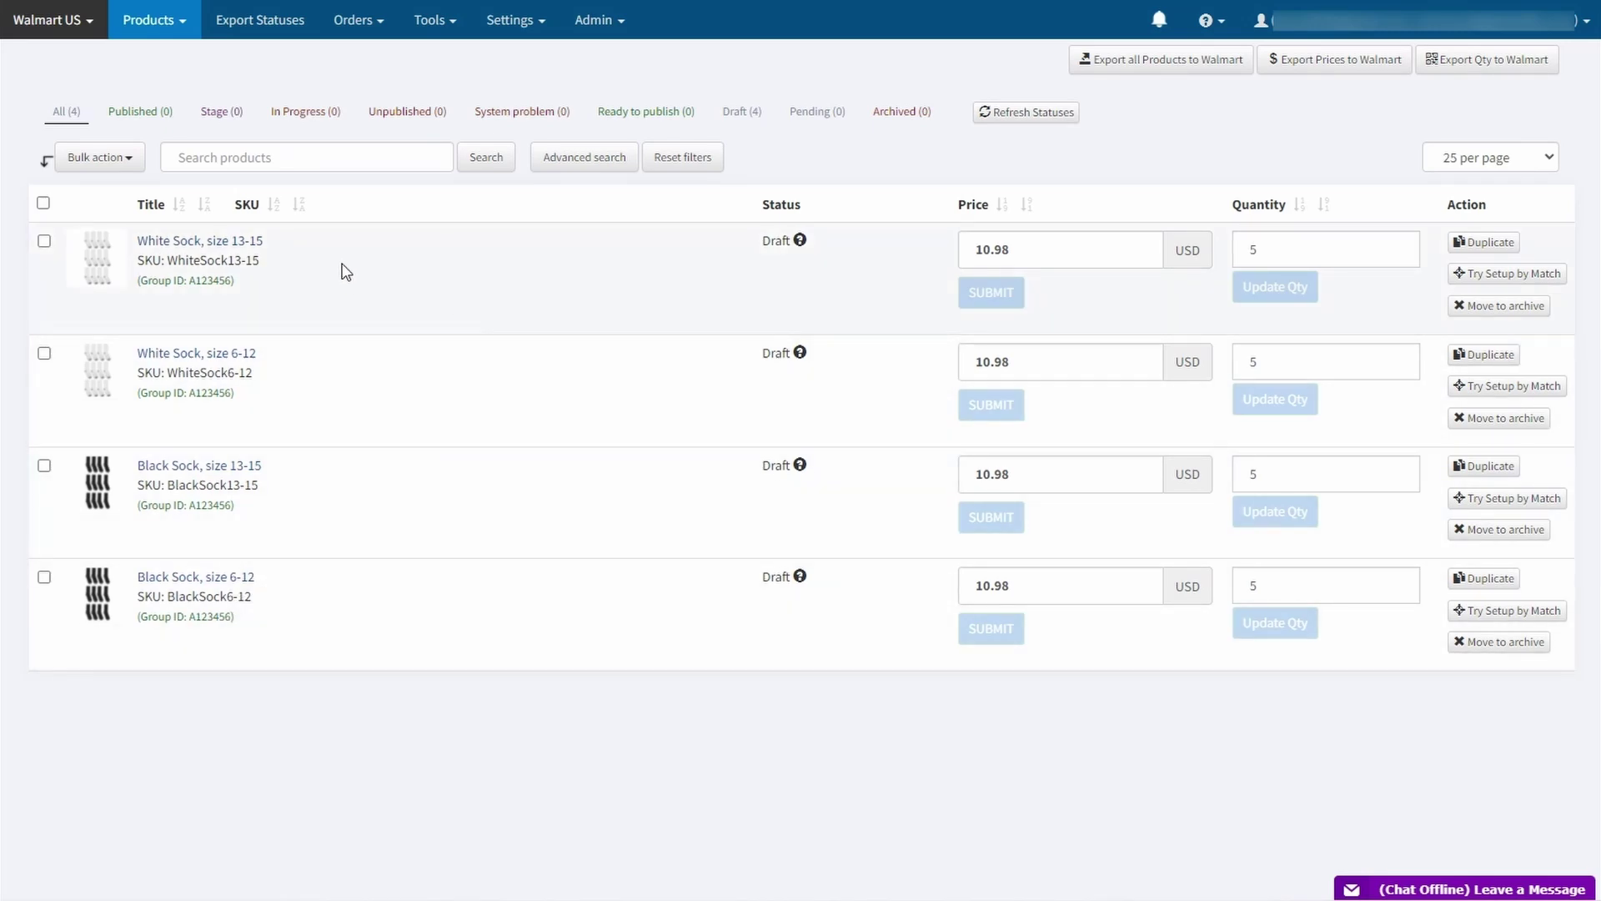
- Create the Black Sock, size 6-12 product (SKU BlackSock6-12, 10.98 USD) and save it as a draft
left_click(171, 25)
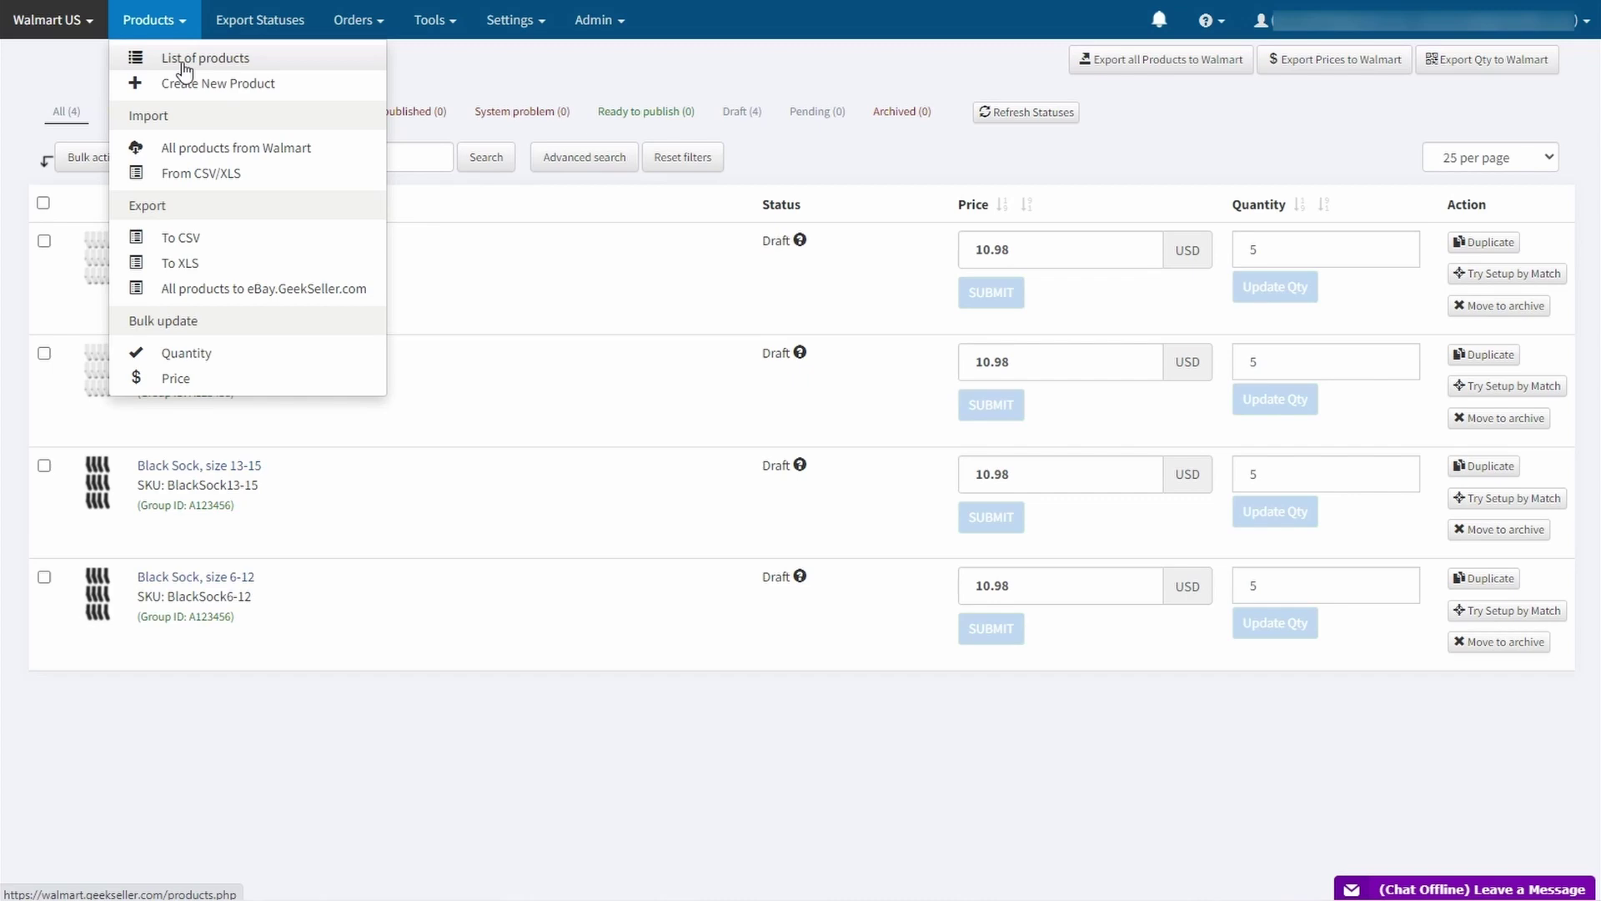
left_click(189, 87)
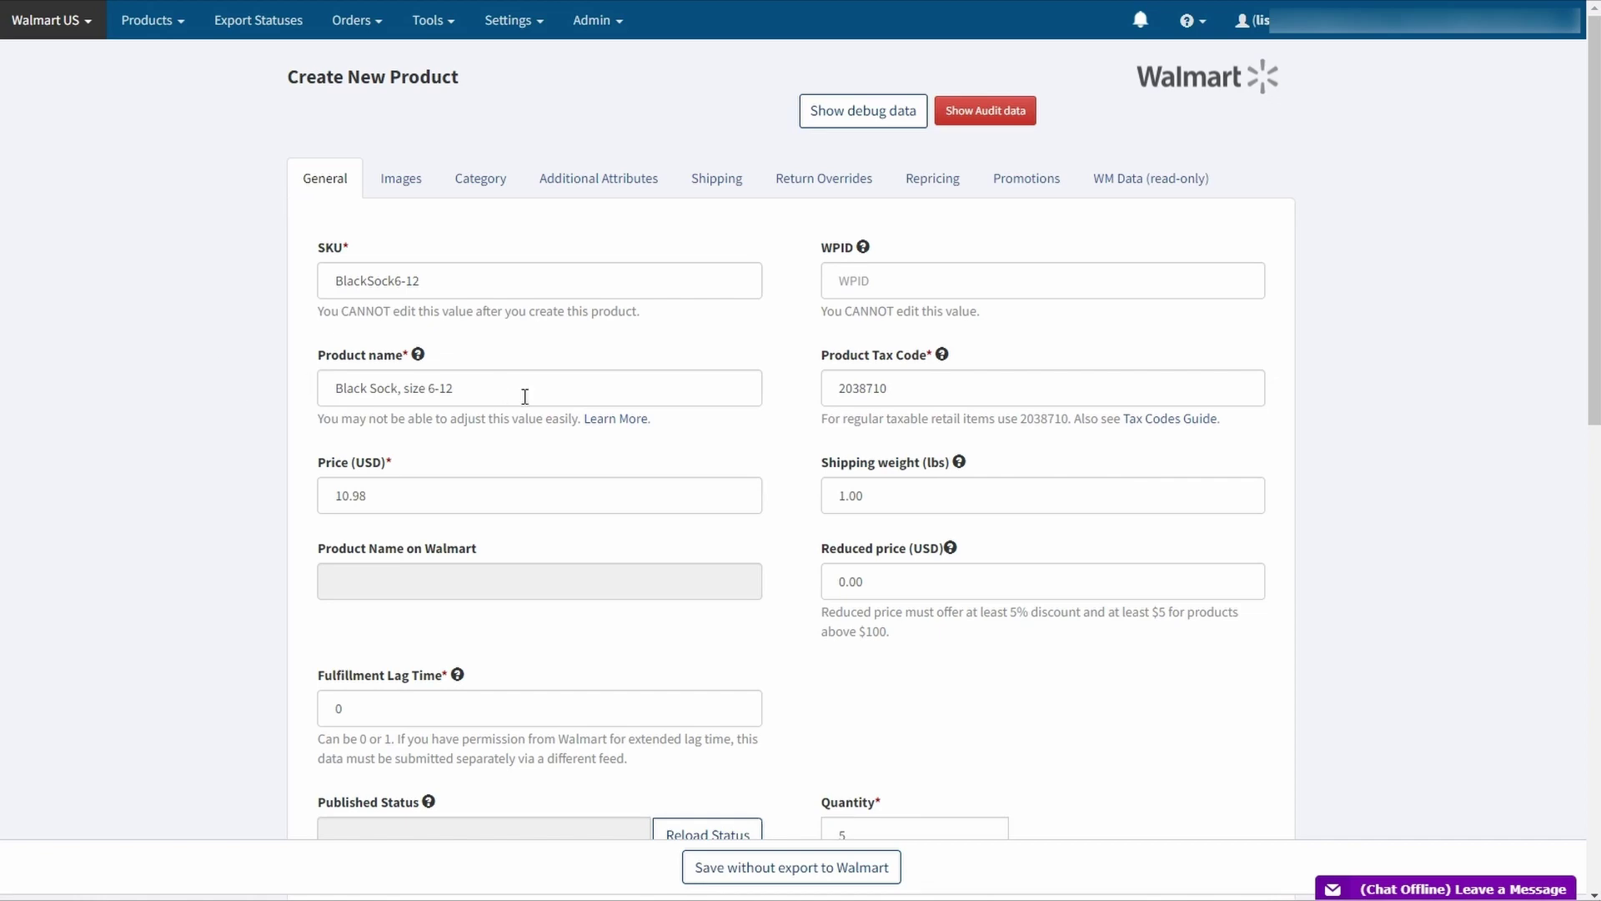
scroll(678, 418, "down", 1)
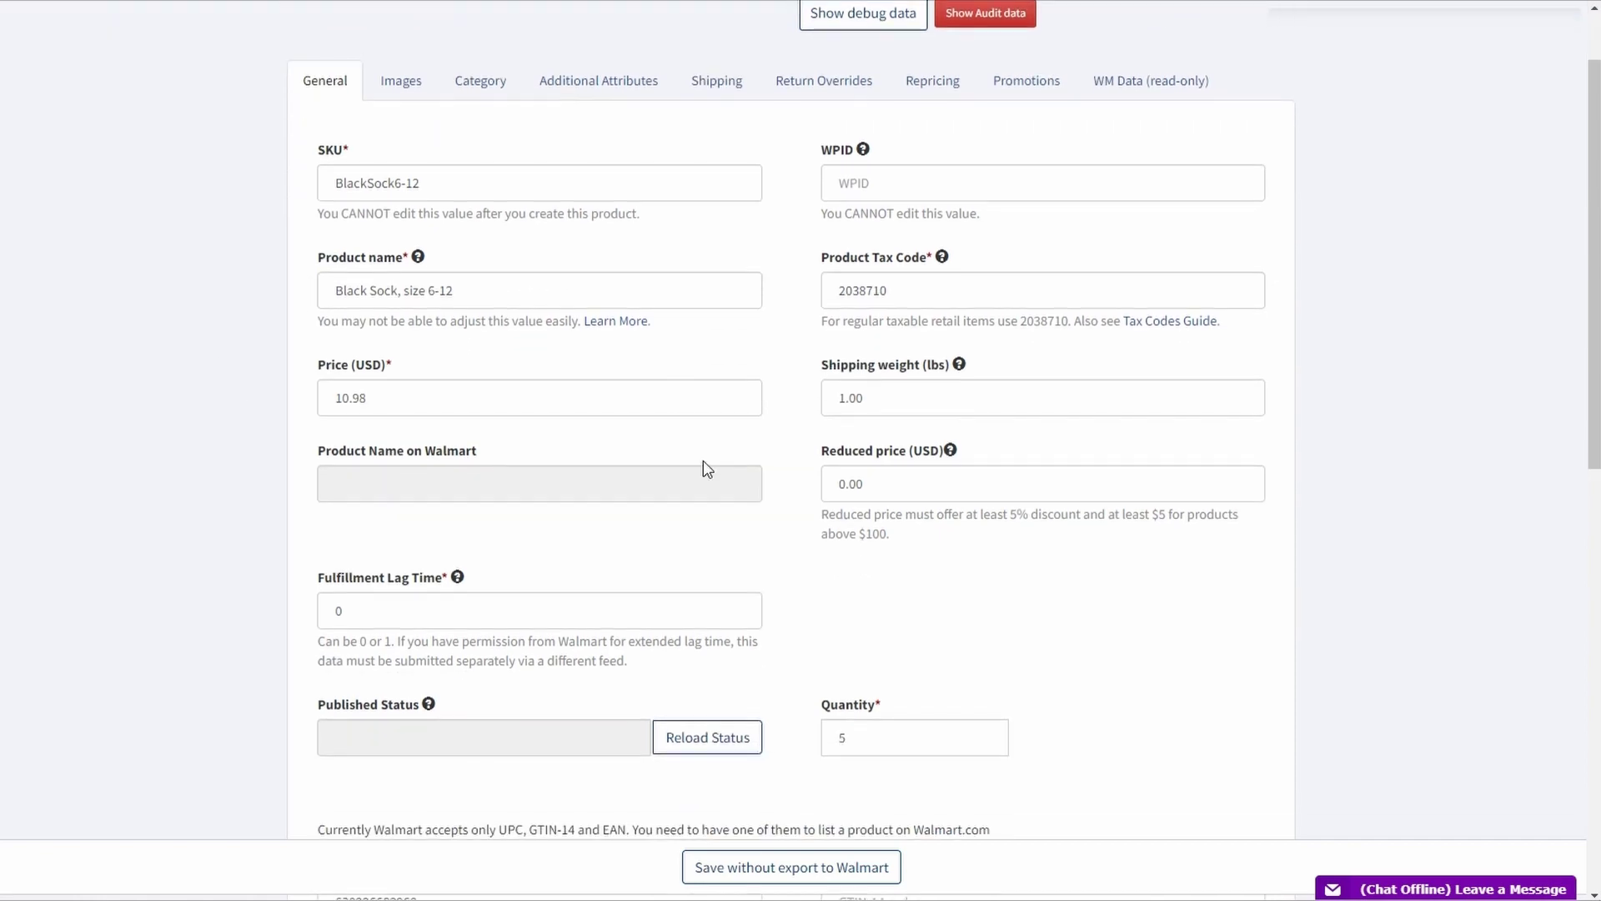
left_click(776, 869)
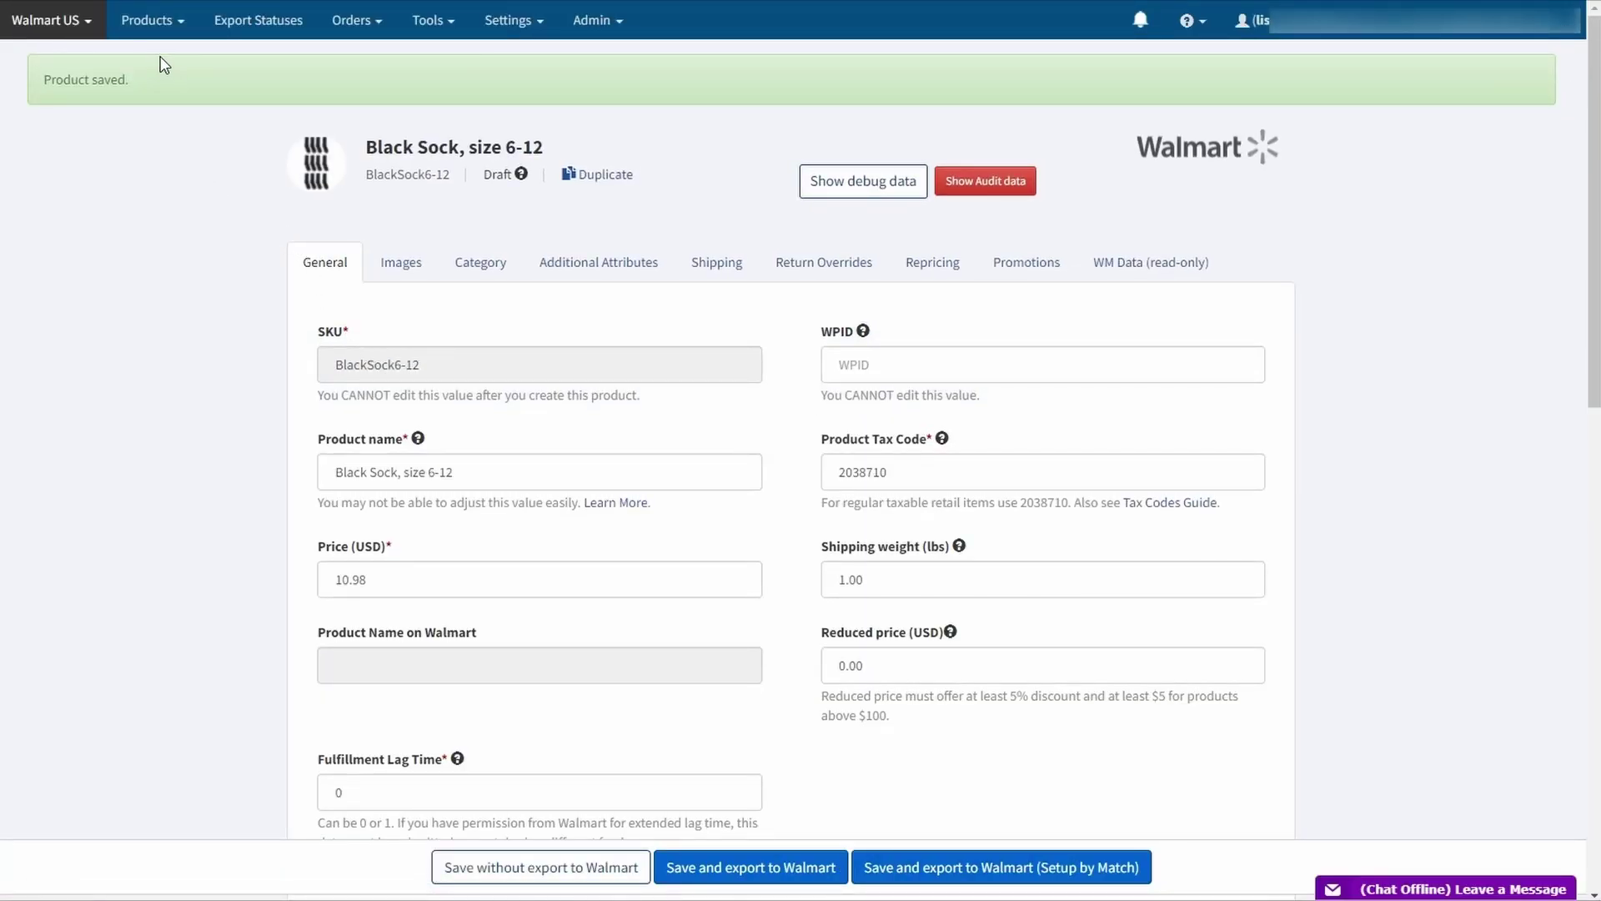
- From the product list, duplicate Black Sock 6-12 to start the White Sock and 13-15 variants
left_click(153, 21)
left_click(167, 149)
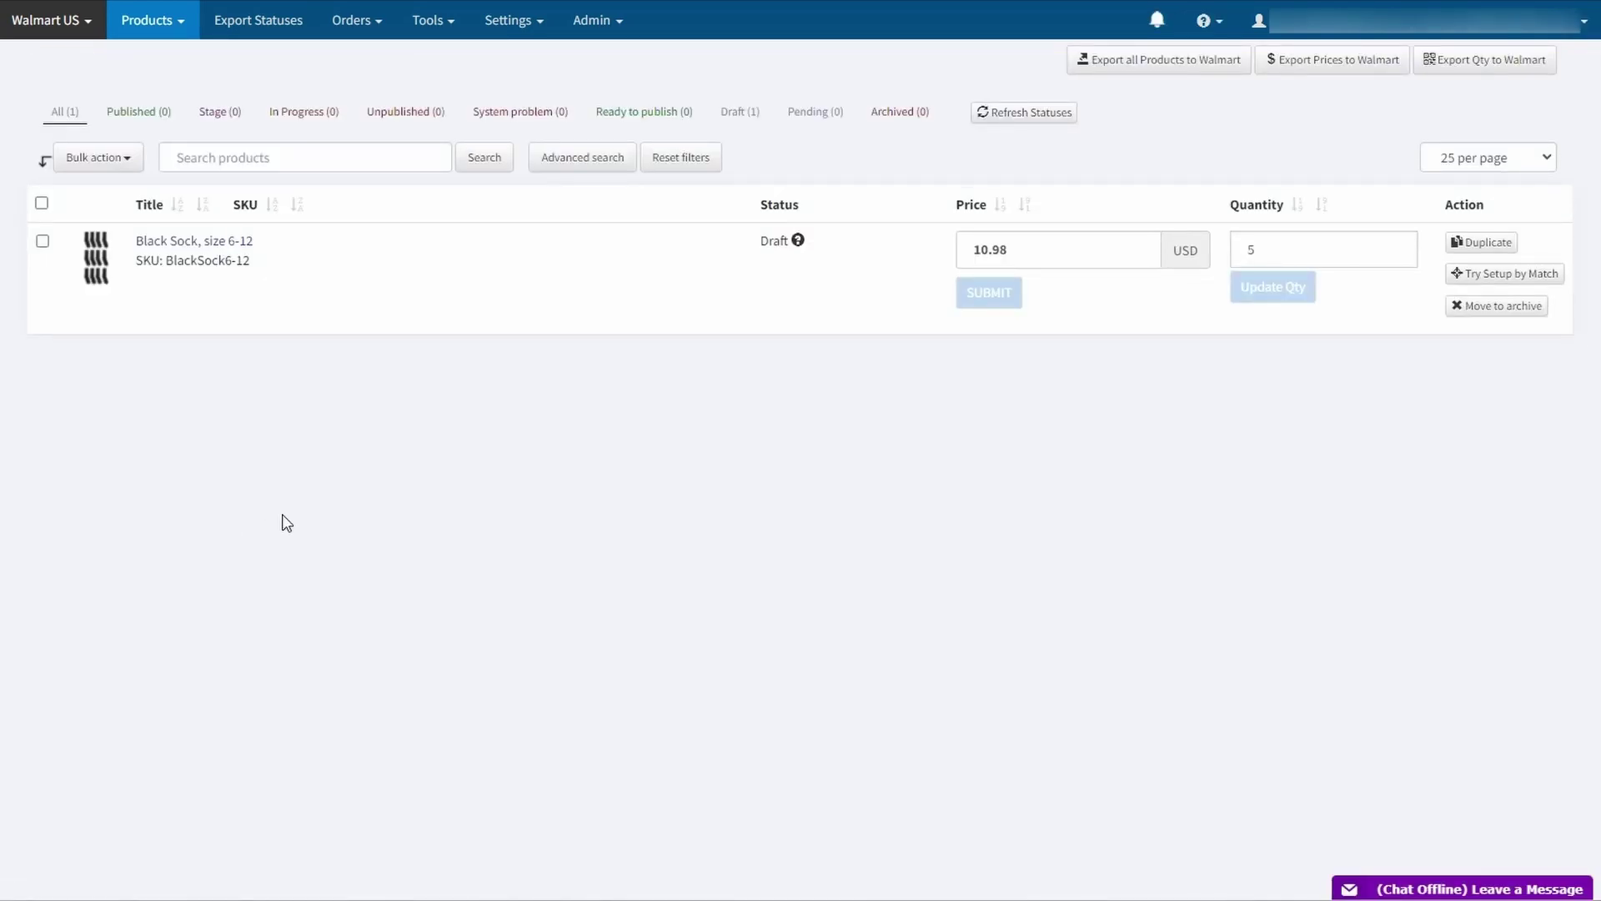
left_click(1464, 250)
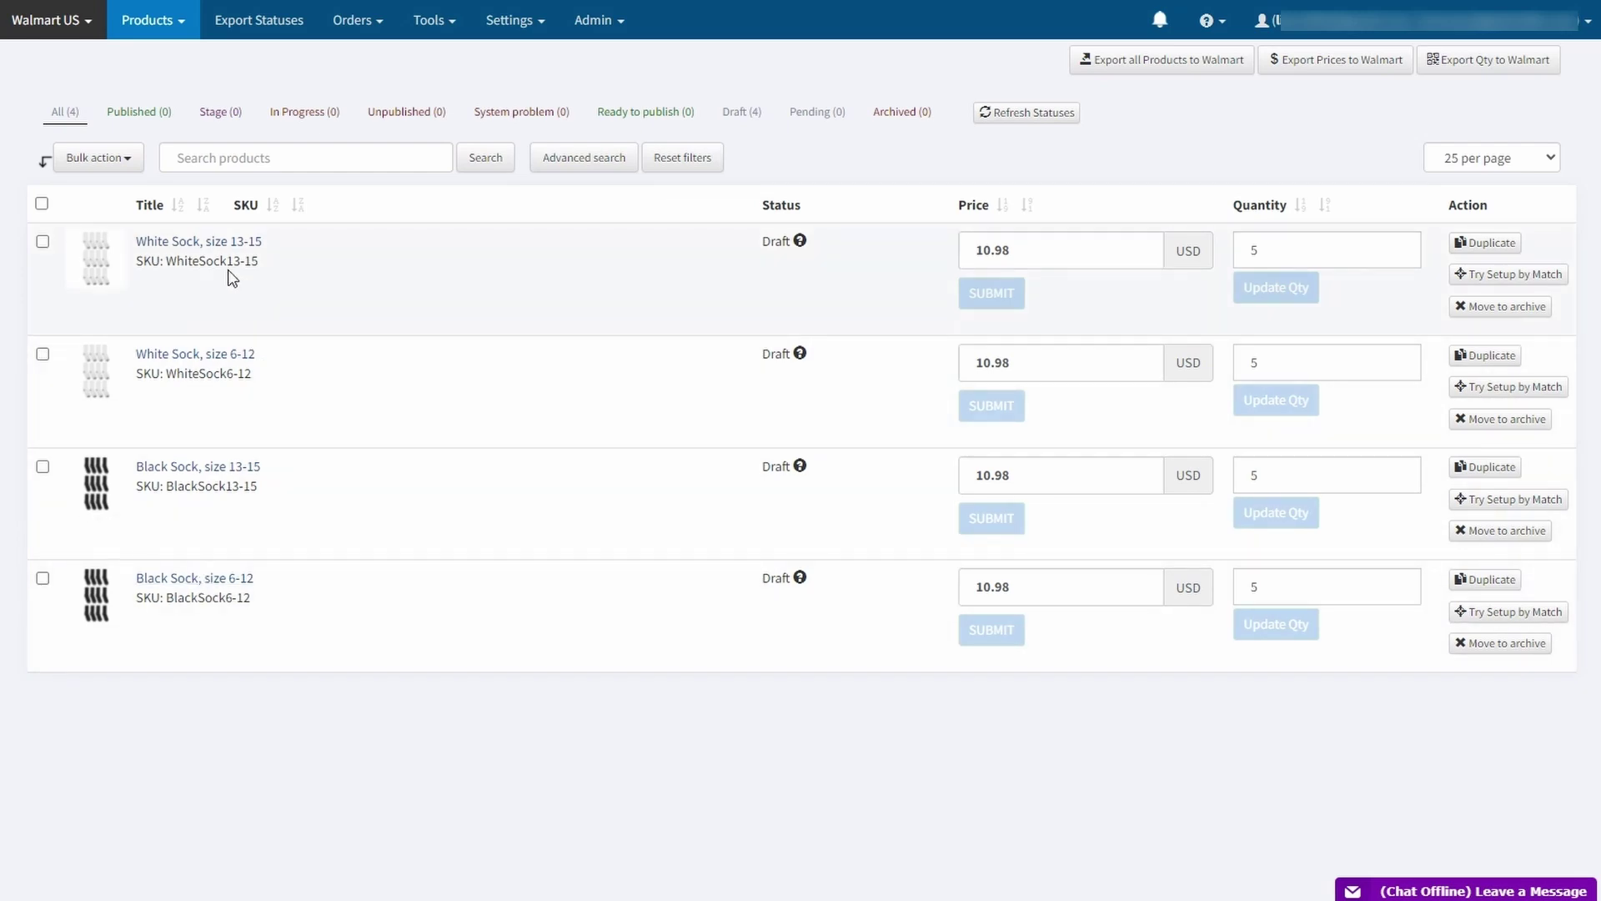
- In White Sock 13-15's Category settings, enter group ID A123 and select color and clothingSize
left_click(188, 242)
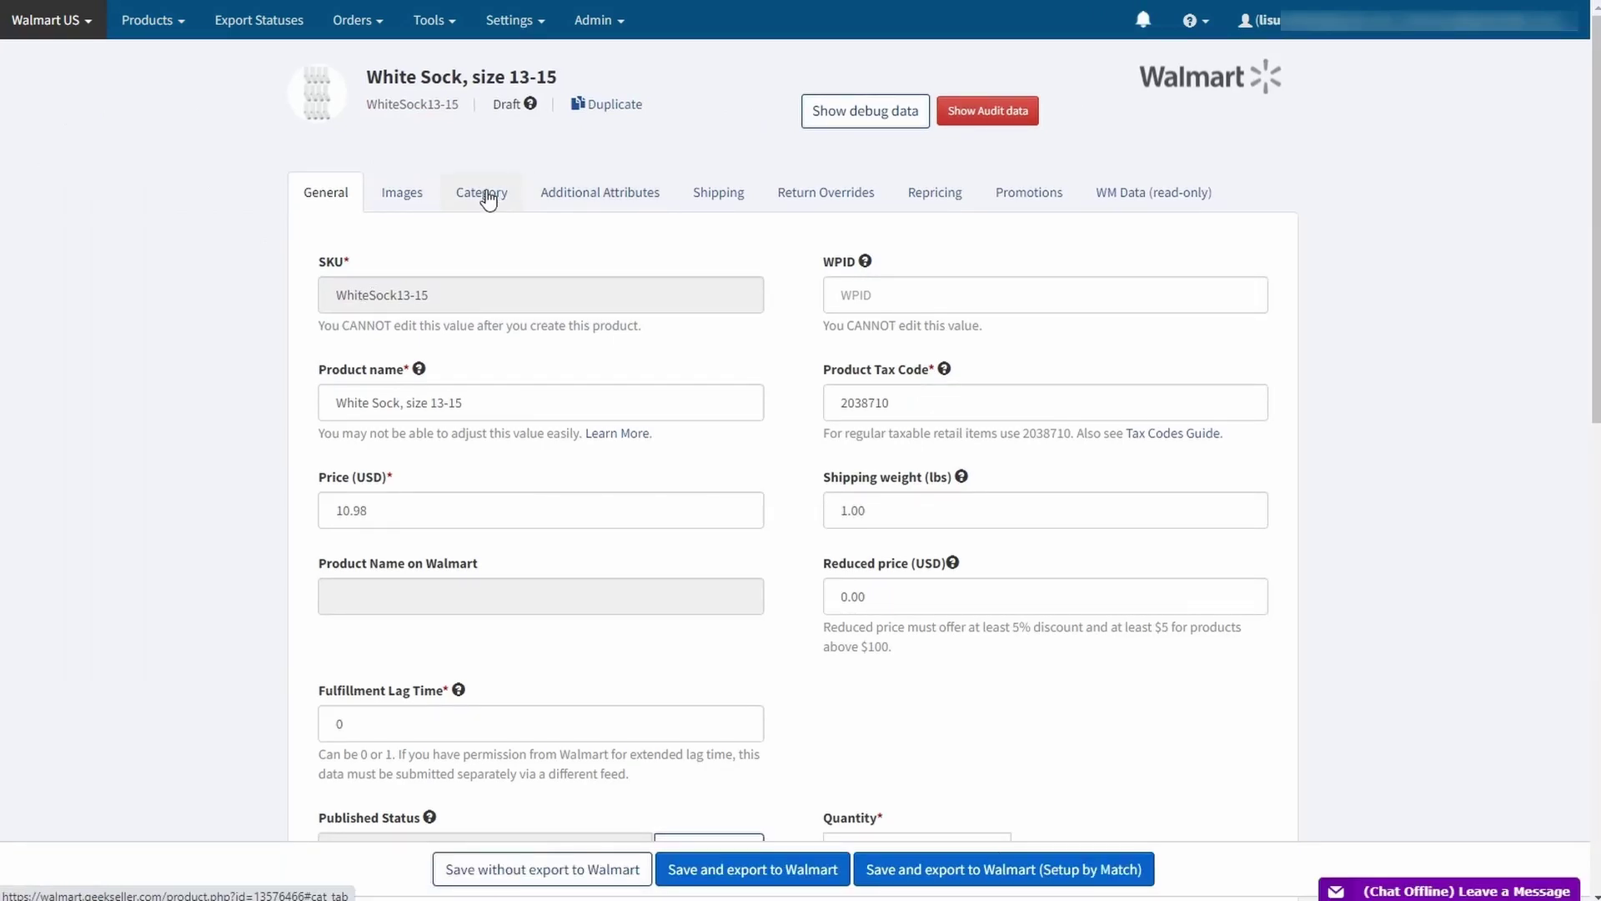
left_click(488, 201)
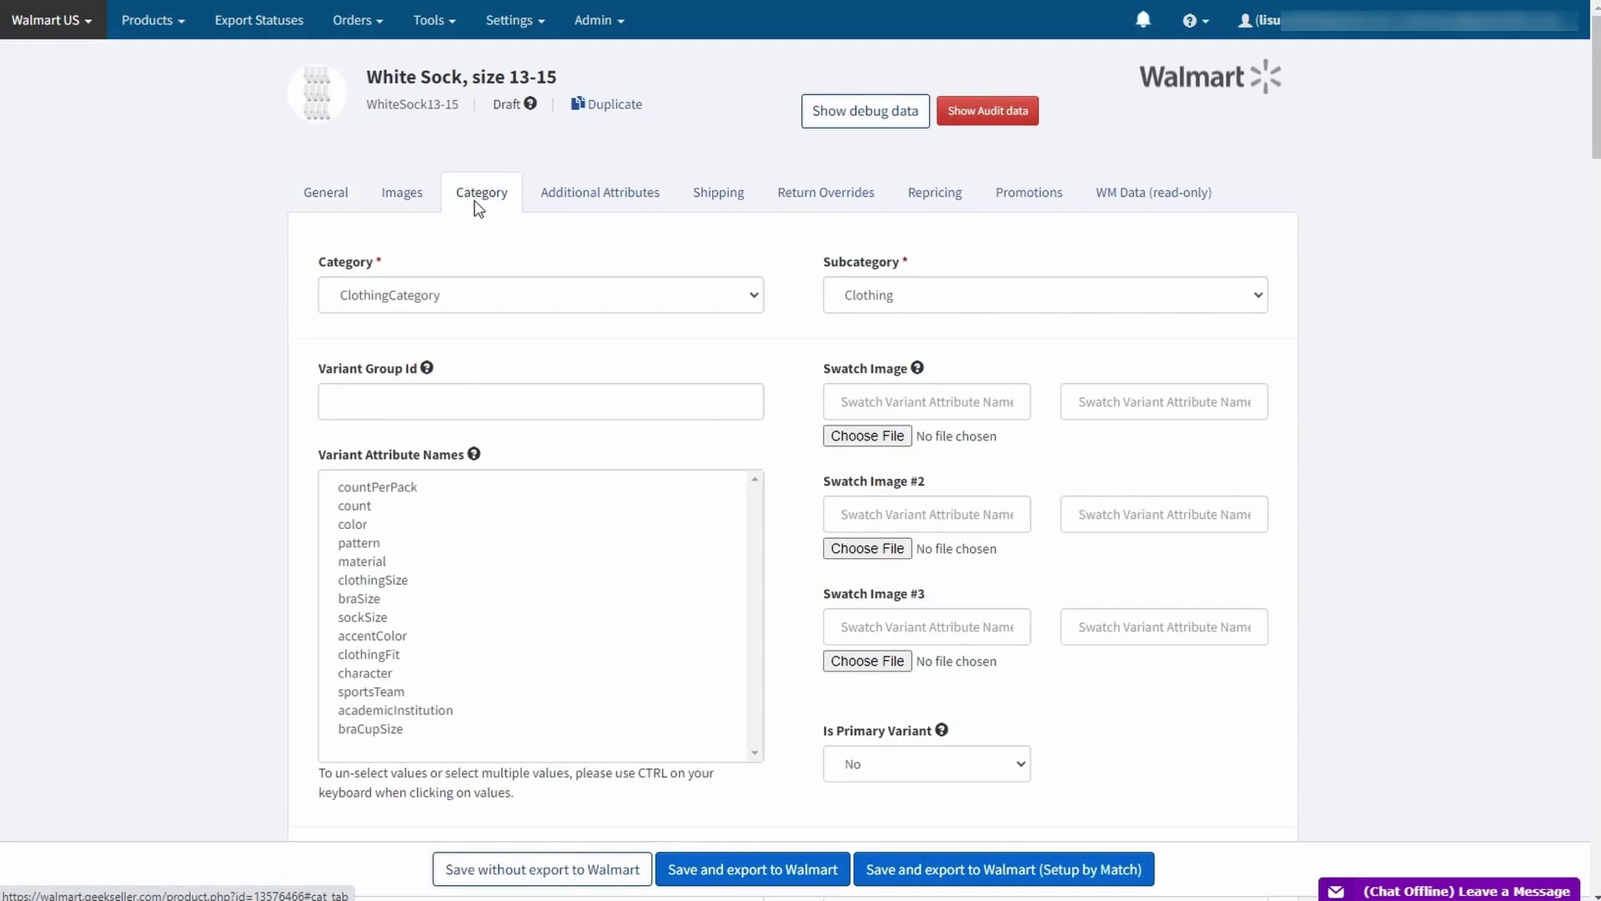
left_click(386, 404)
type("A")
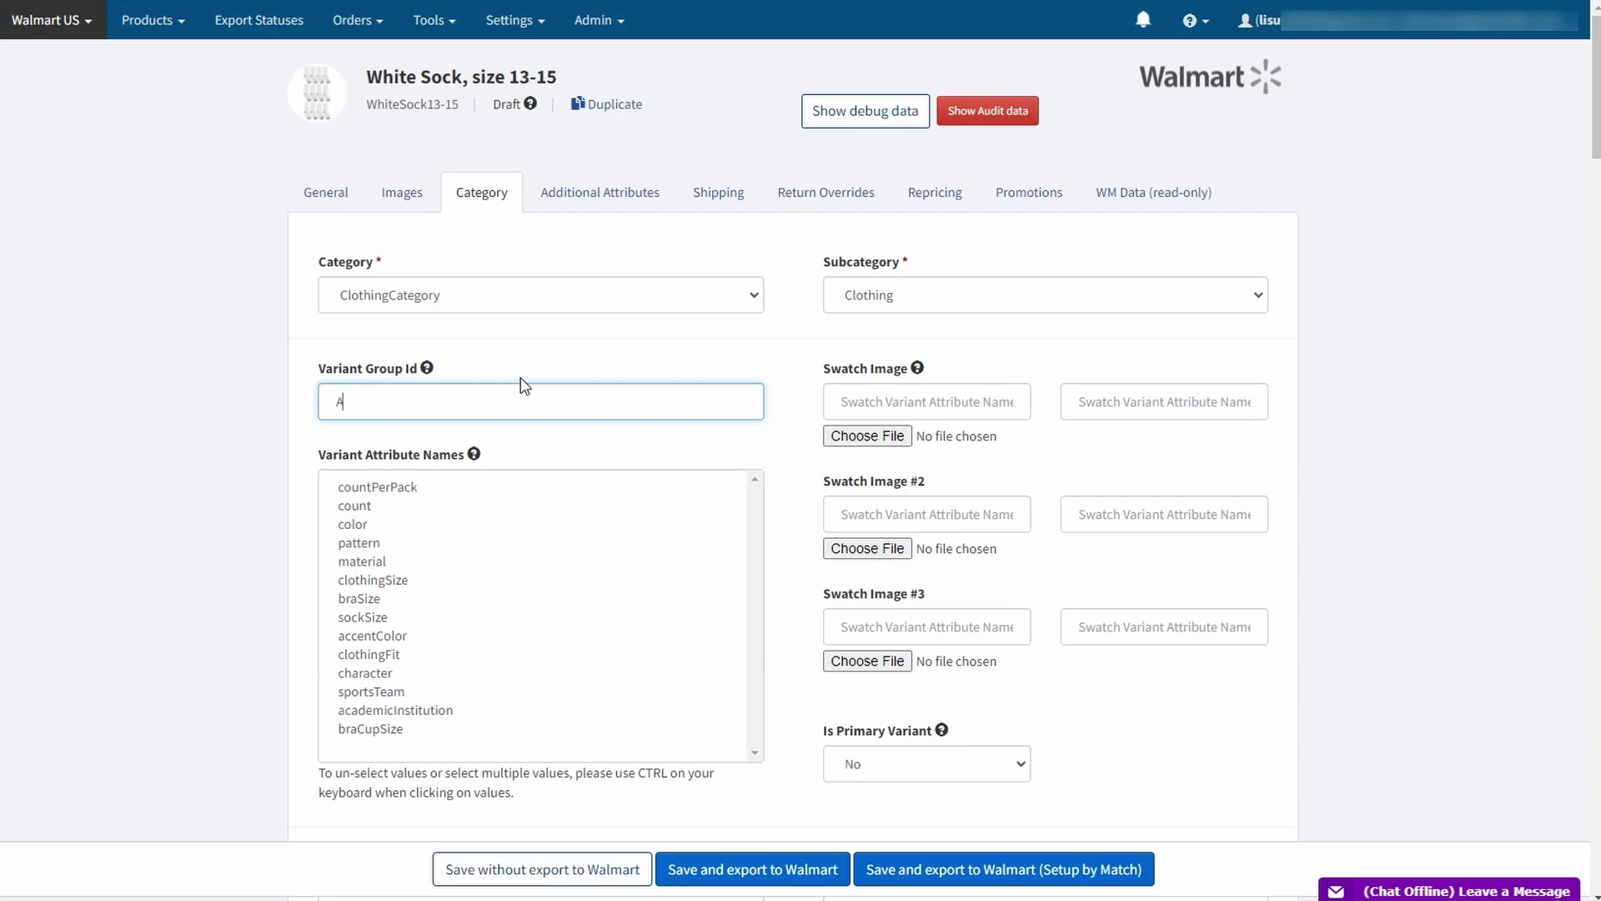
type("123")
left_click(371, 522)
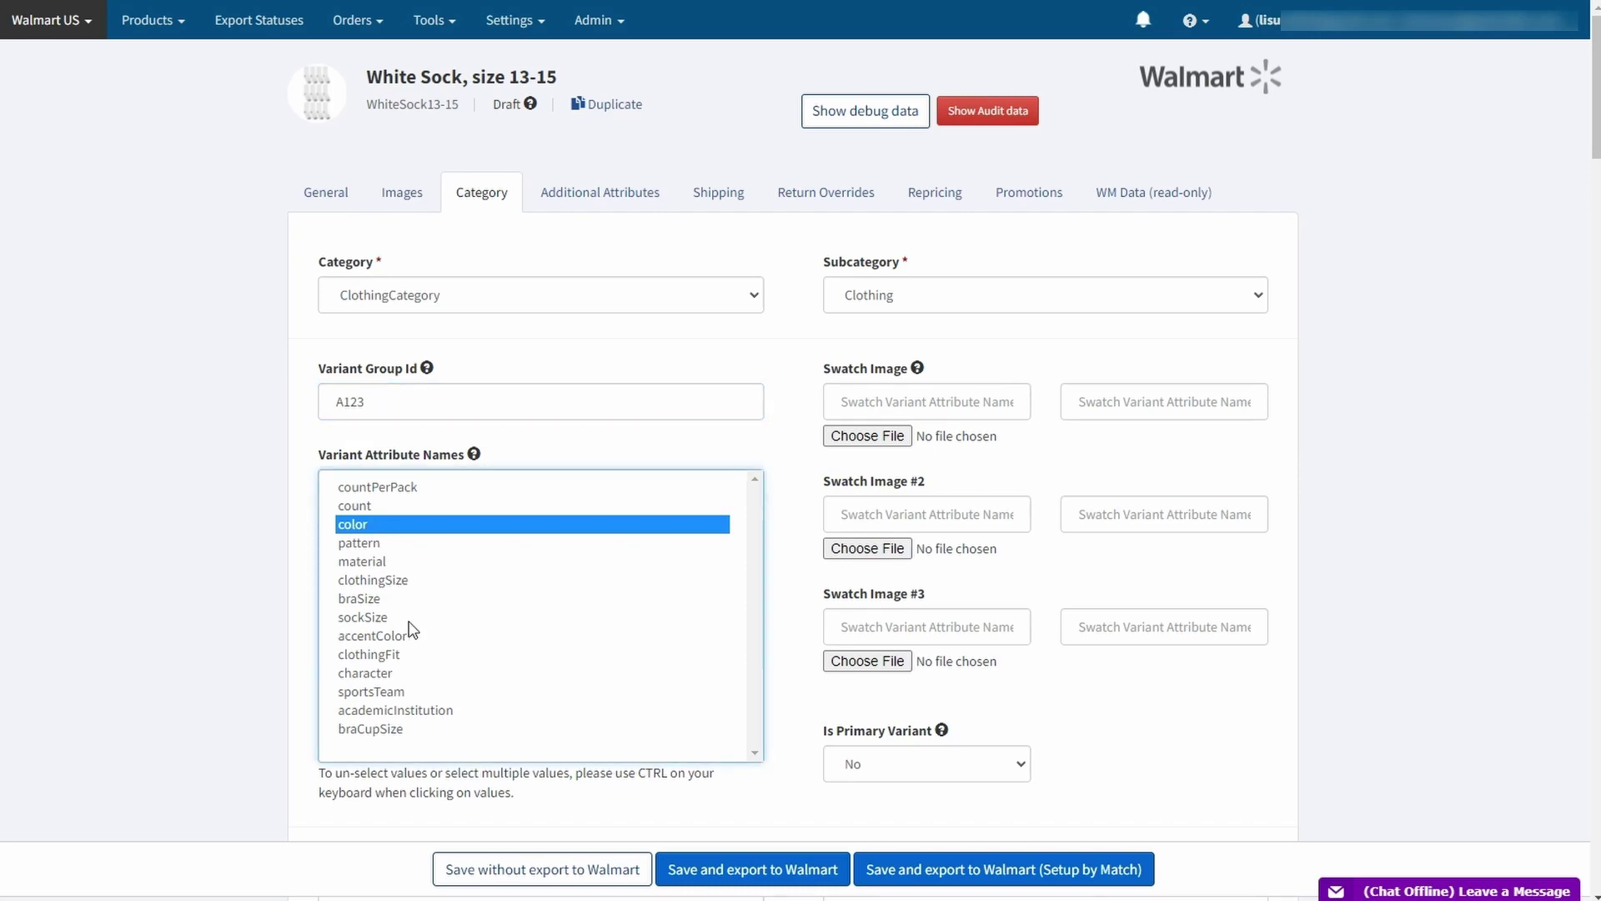
left_click(375, 580, "ctrl")
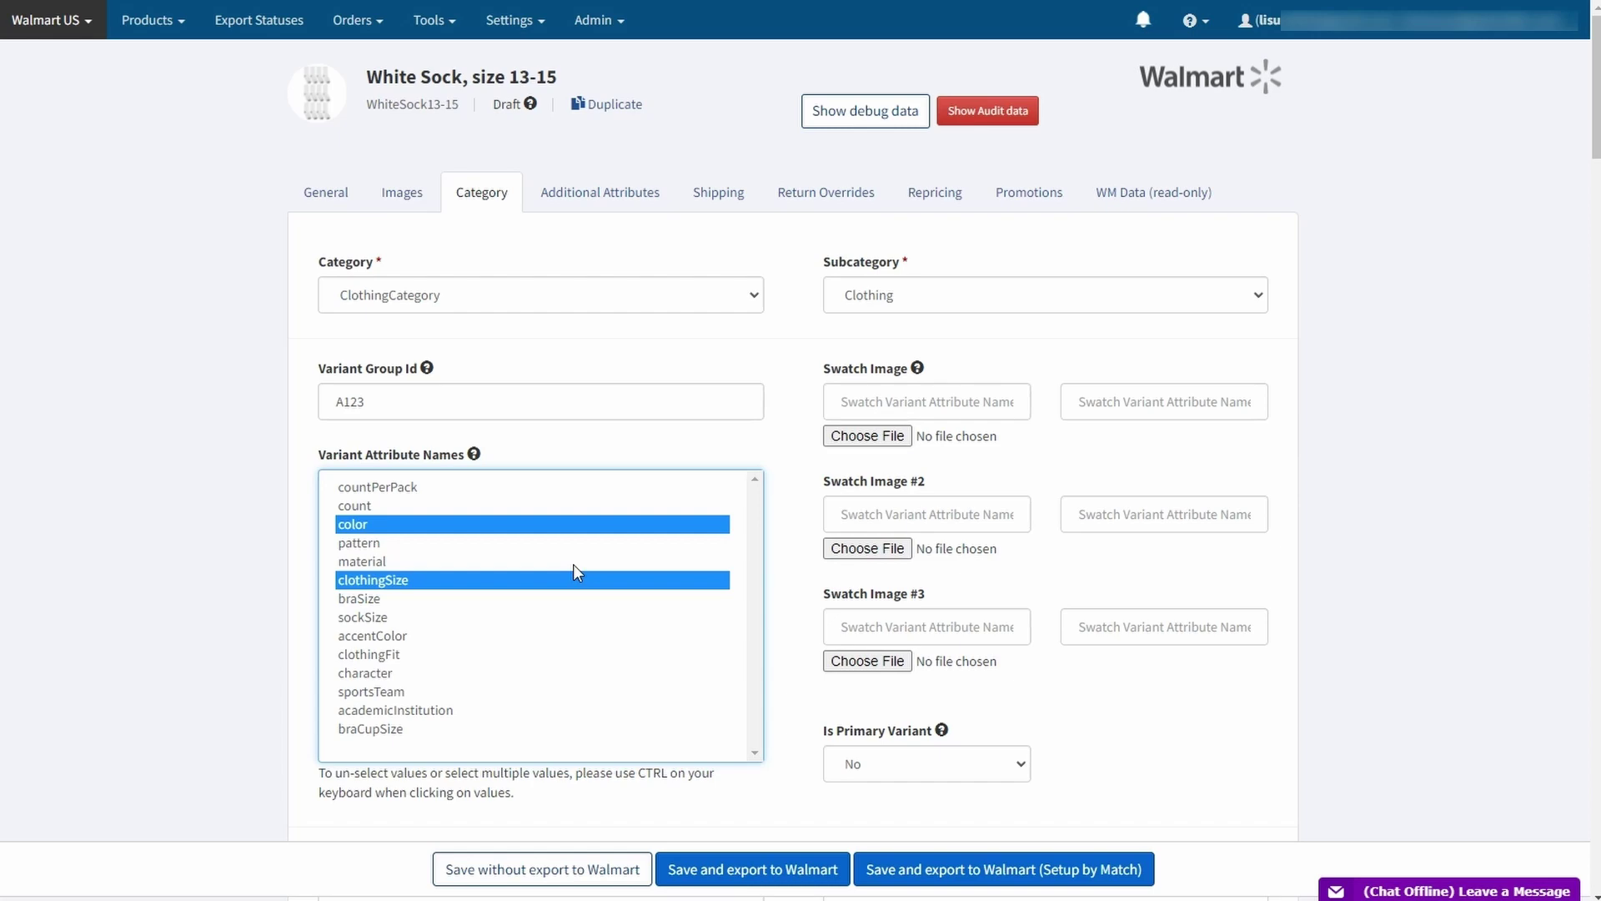
- Enter White in the Color field and 13-15 in the Clothing Size field
scroll(560, 563, "down", 9)
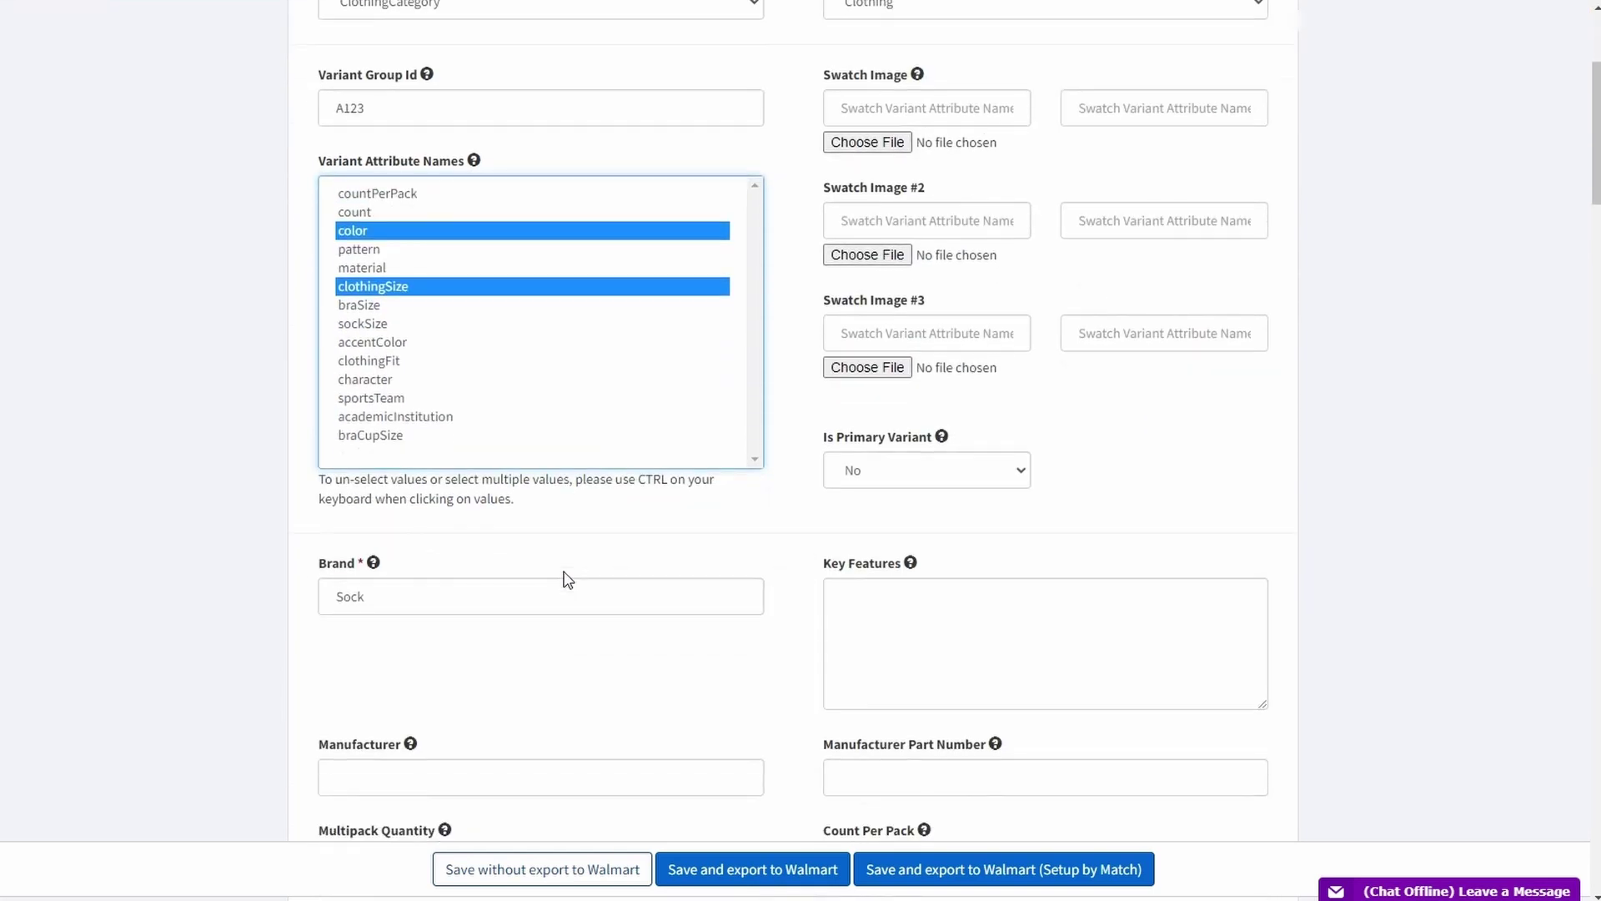
left_click(843, 547)
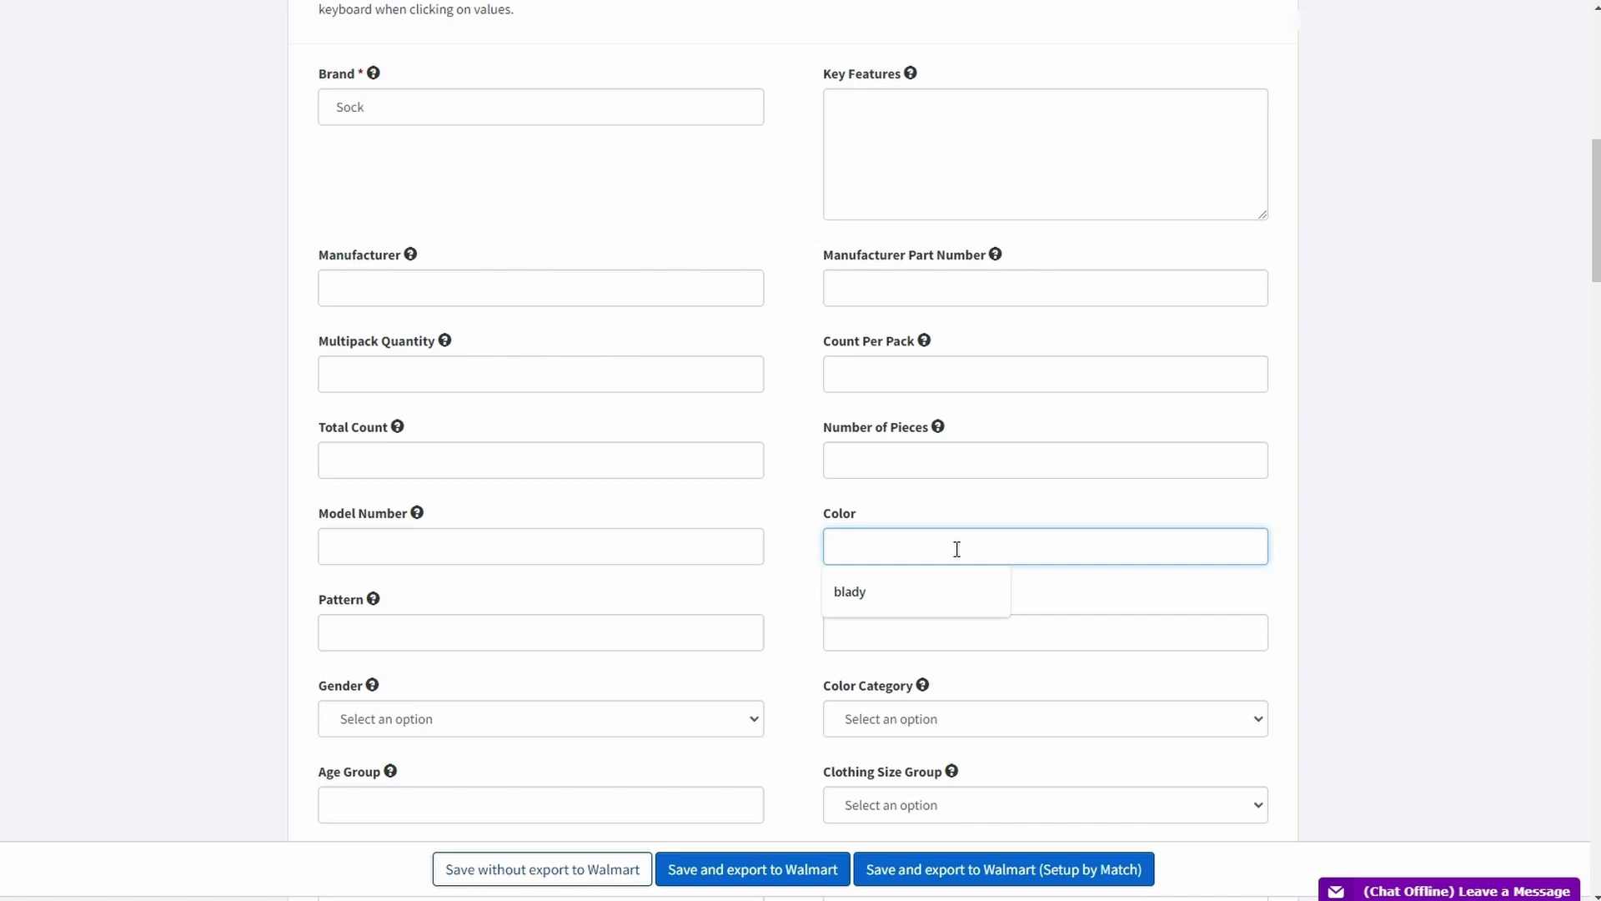
type("White")
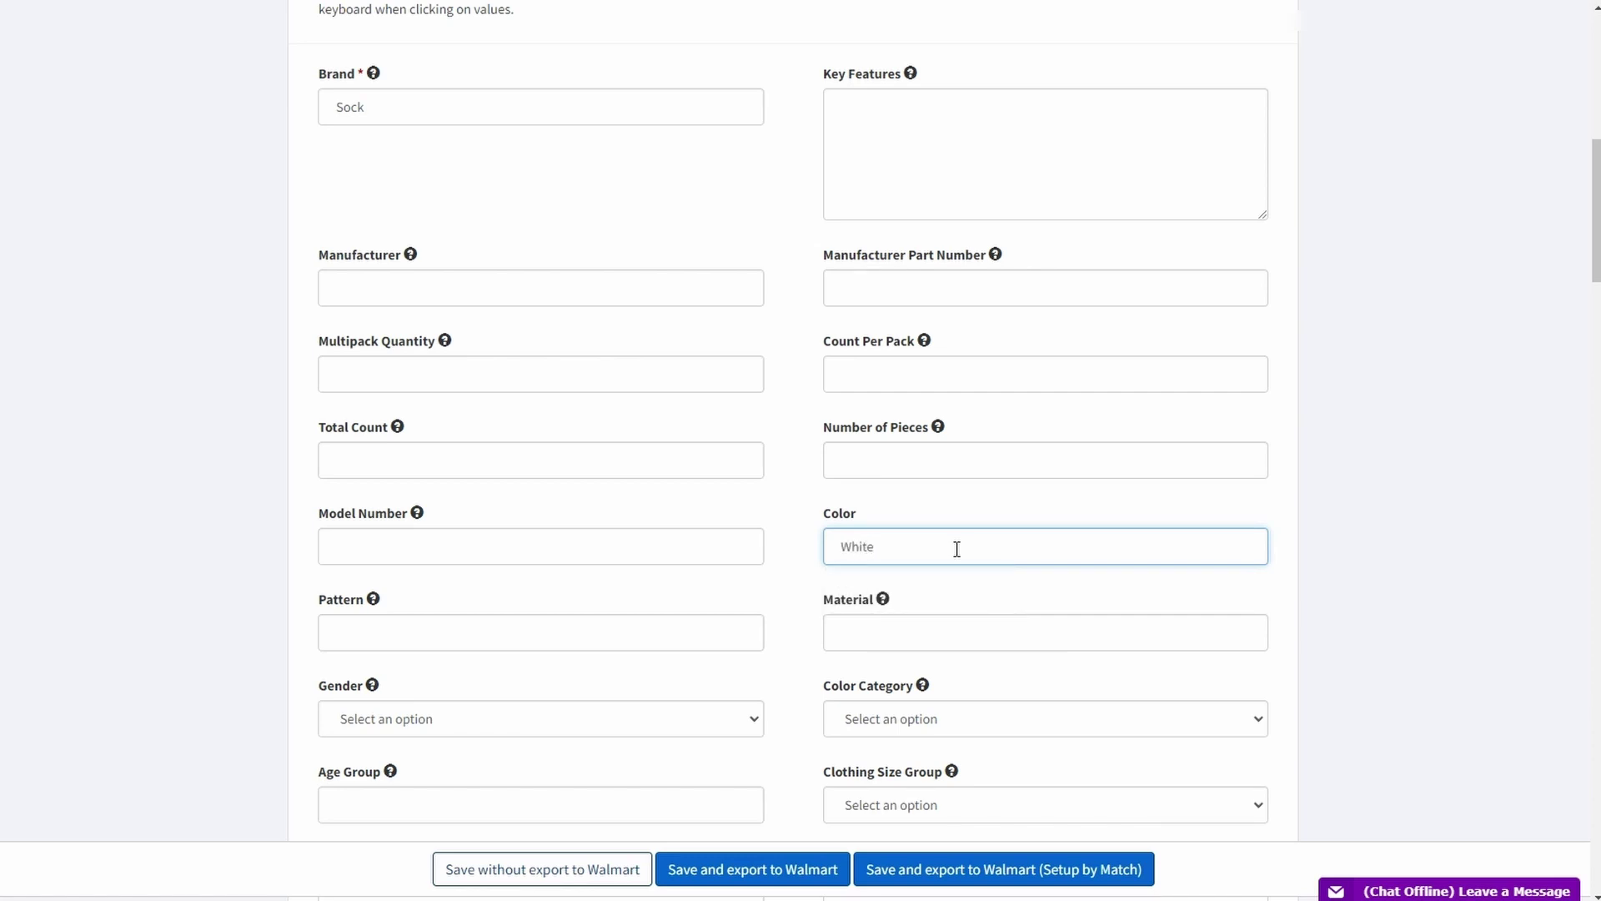
scroll(593, 511, "down", 6)
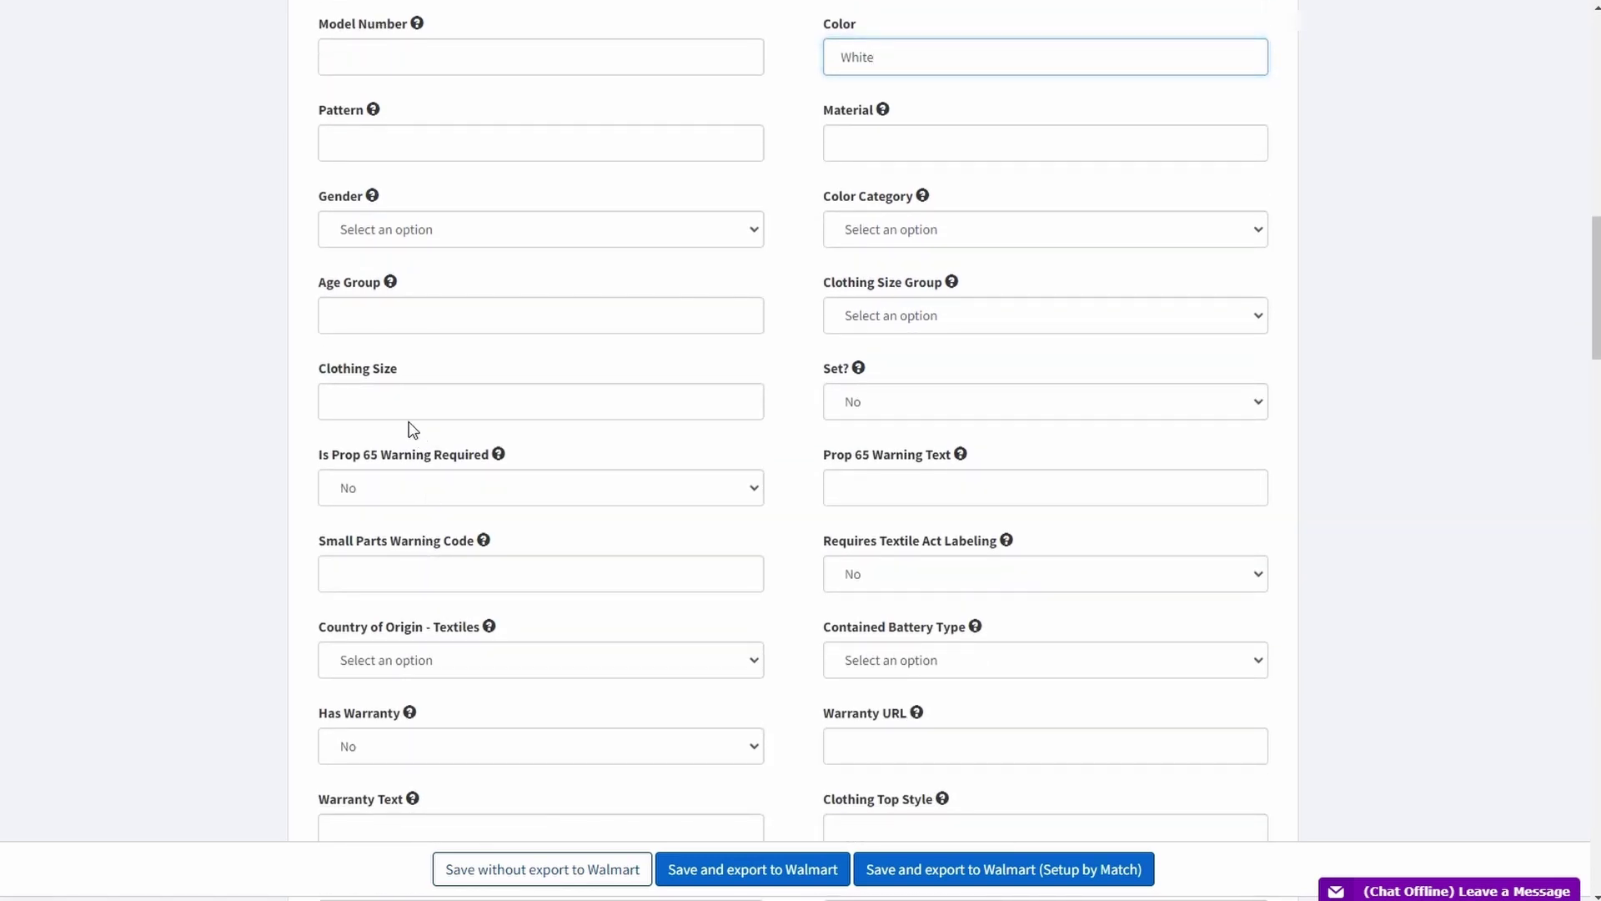
left_click(407, 409)
scroll(257, 396, "up", 12)
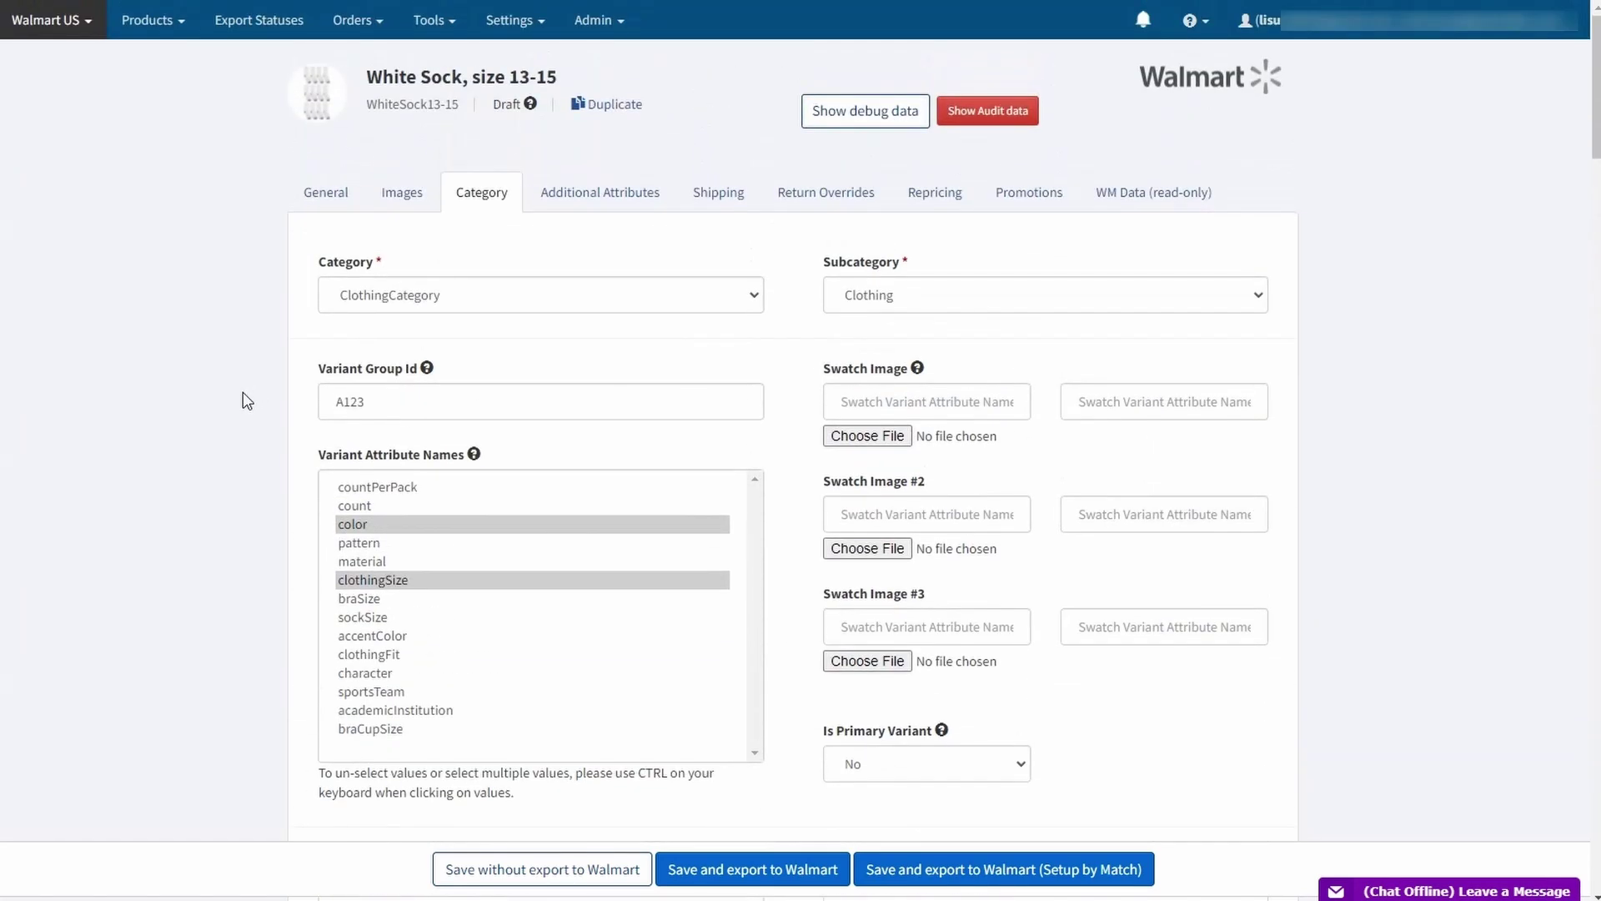
scroll(442, 412, "down", 8)
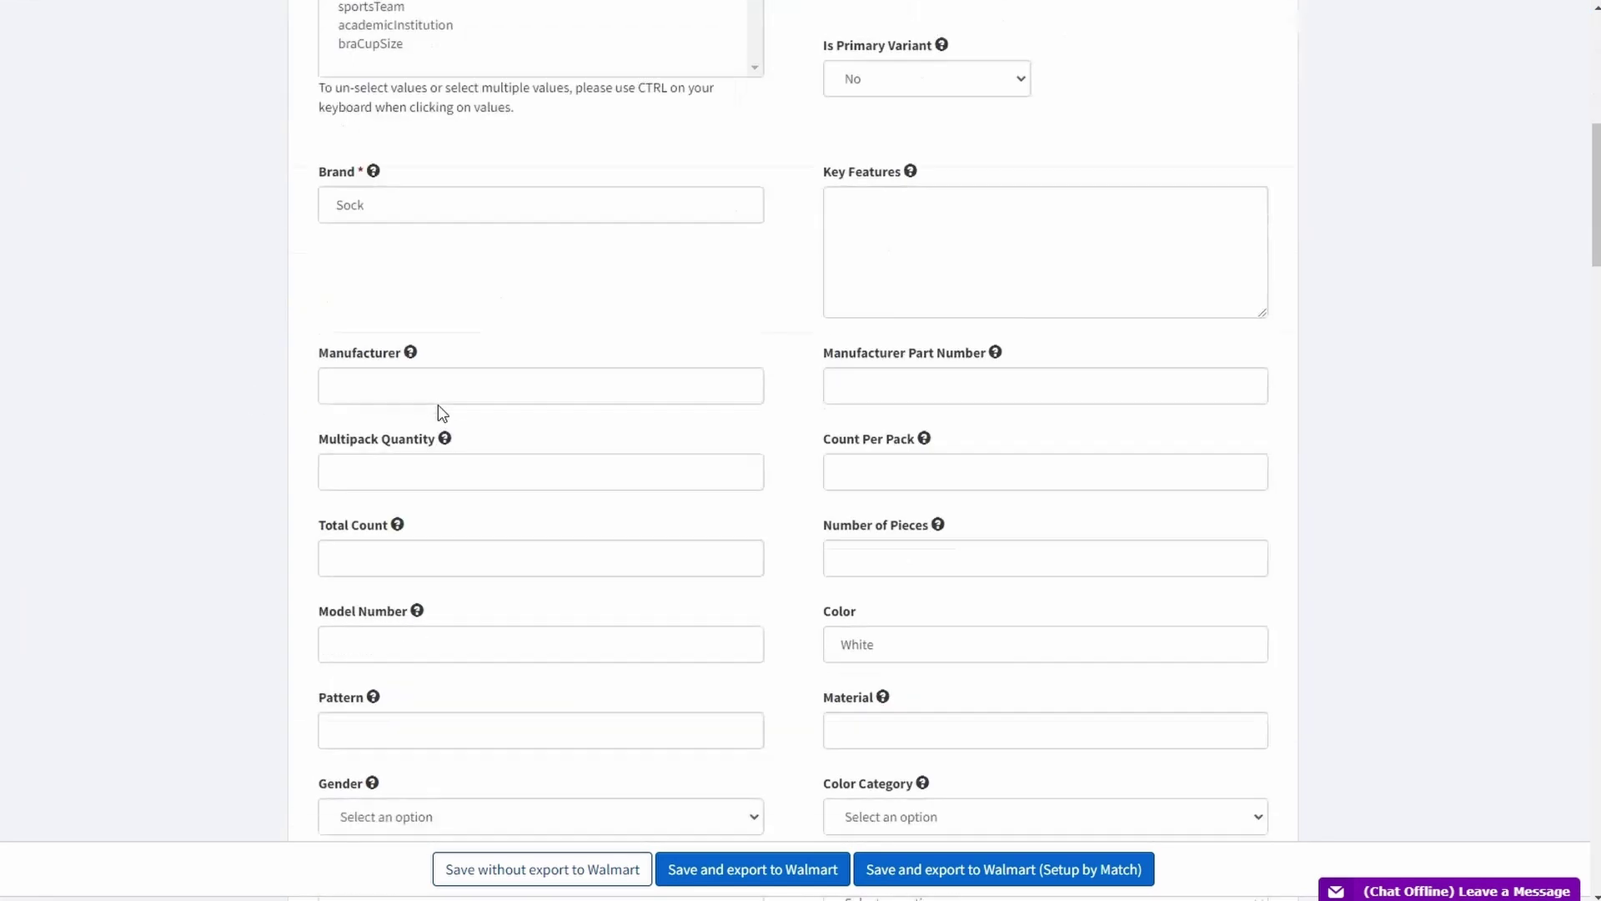
scroll(437, 408, "down", 10)
scroll(392, 250, "up", 4)
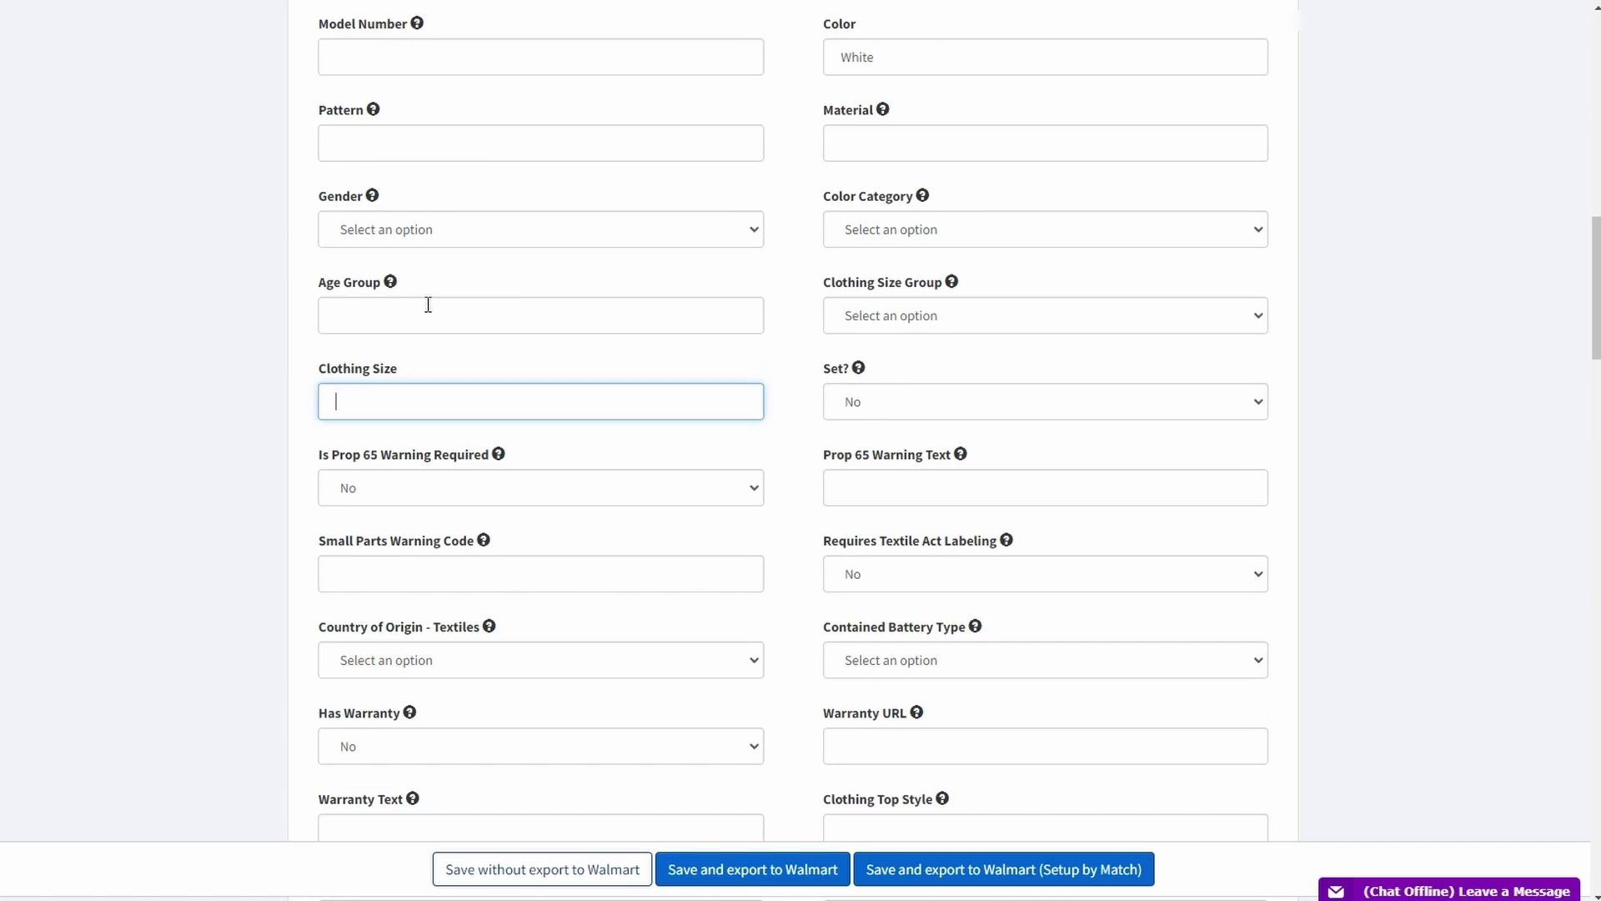
type("13-15")
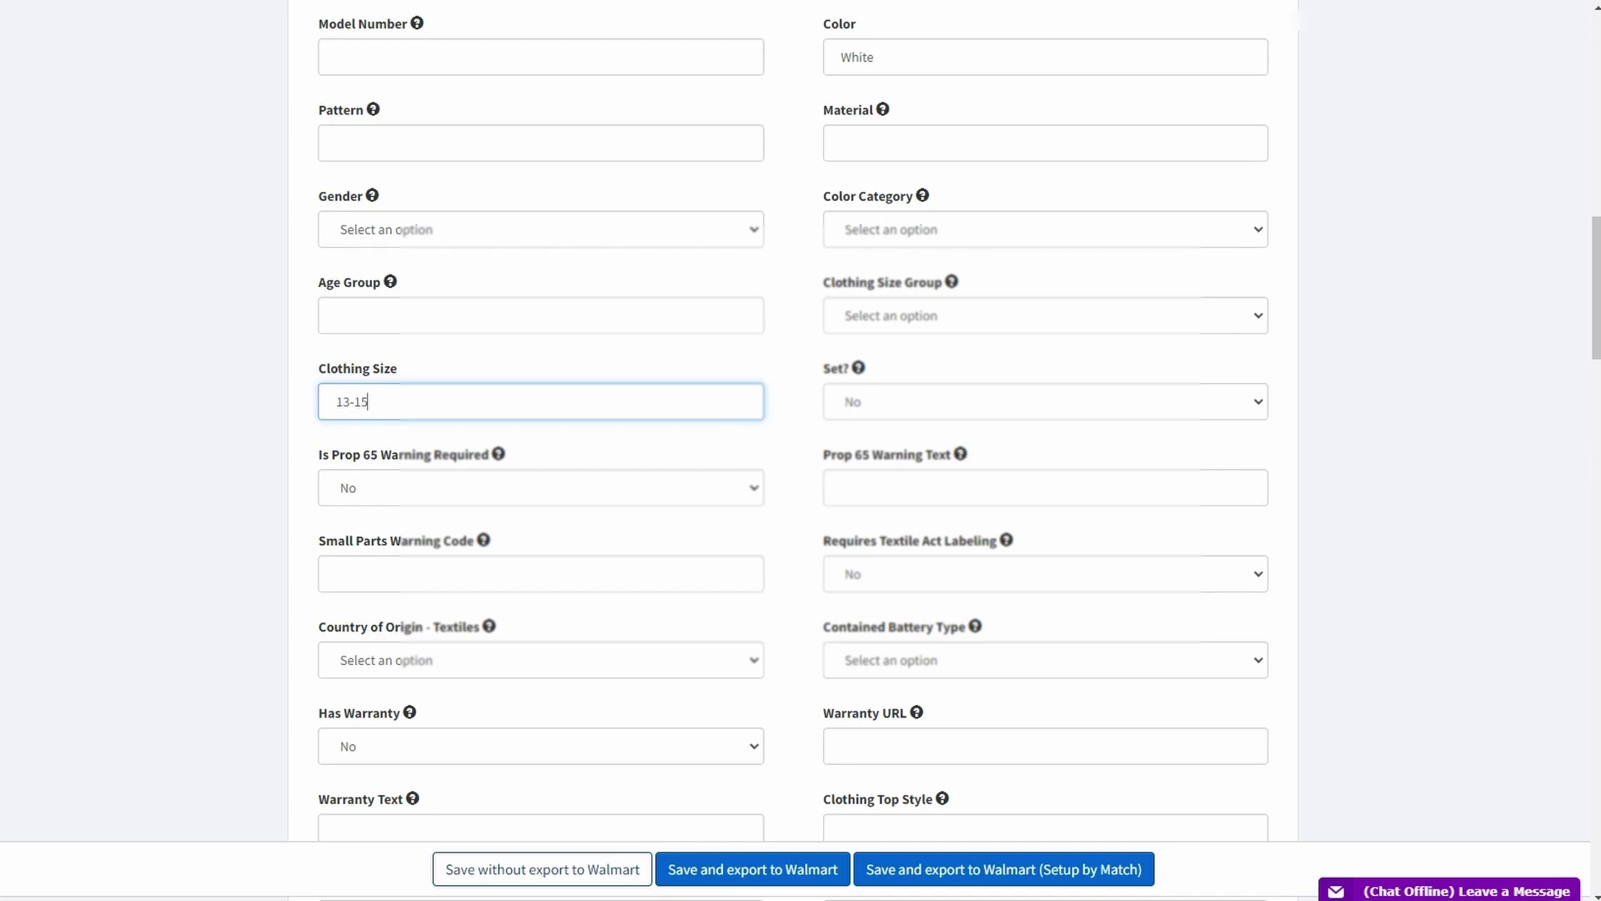
scroll(1014, 559, "down", 1)
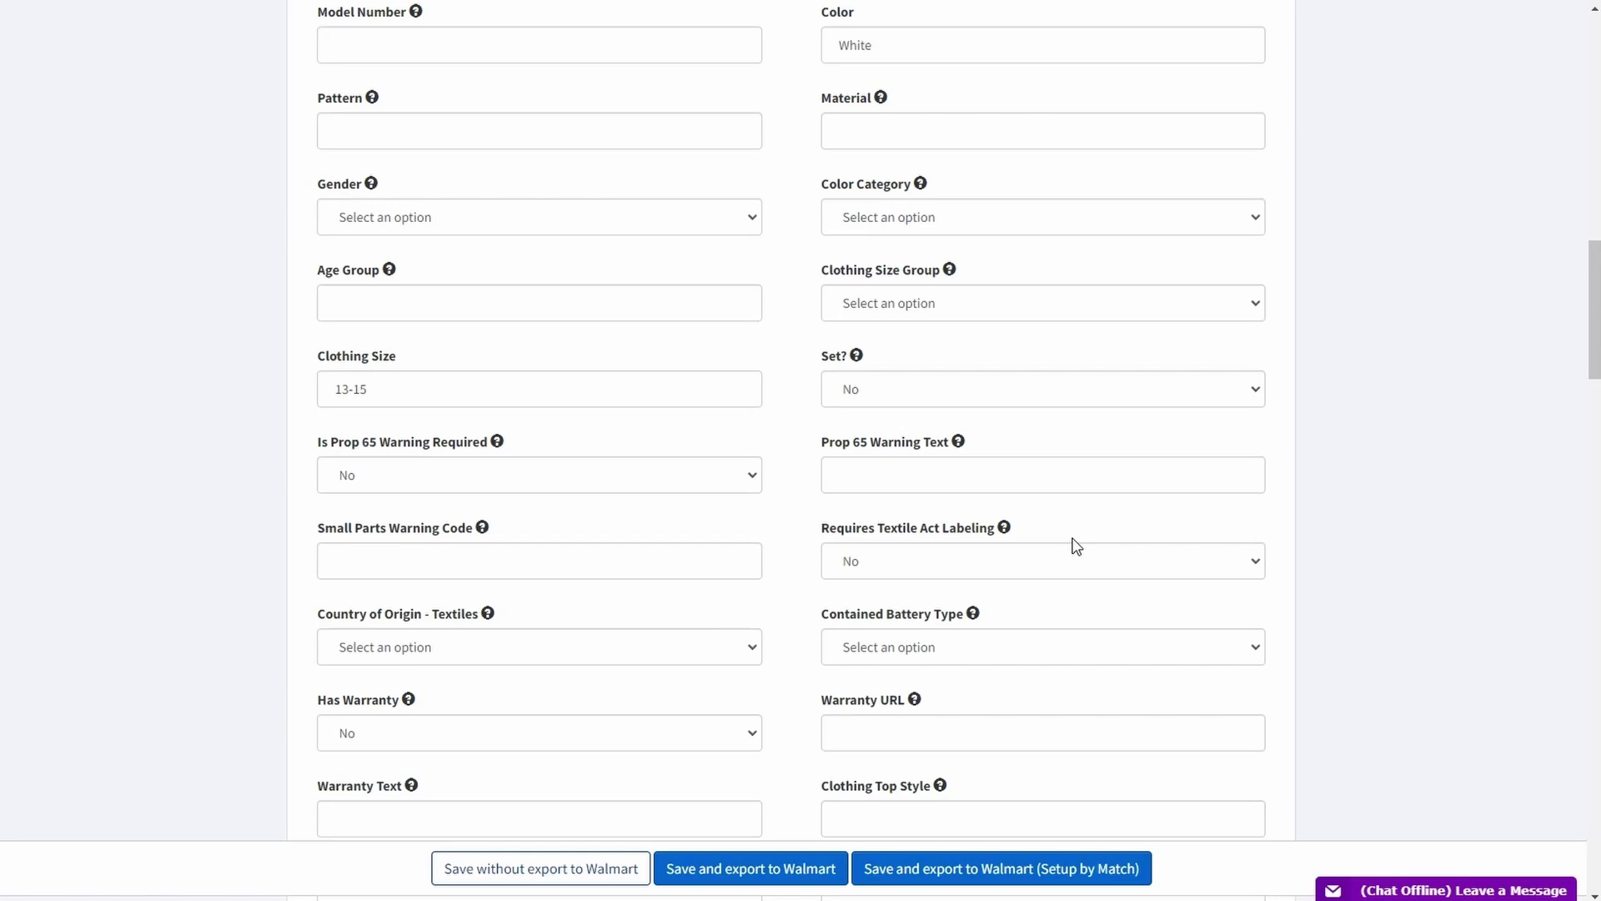
- Make White Sock 13-15 the primary variant and save it without exporting to Walmart
scroll(1151, 522, "up", 14)
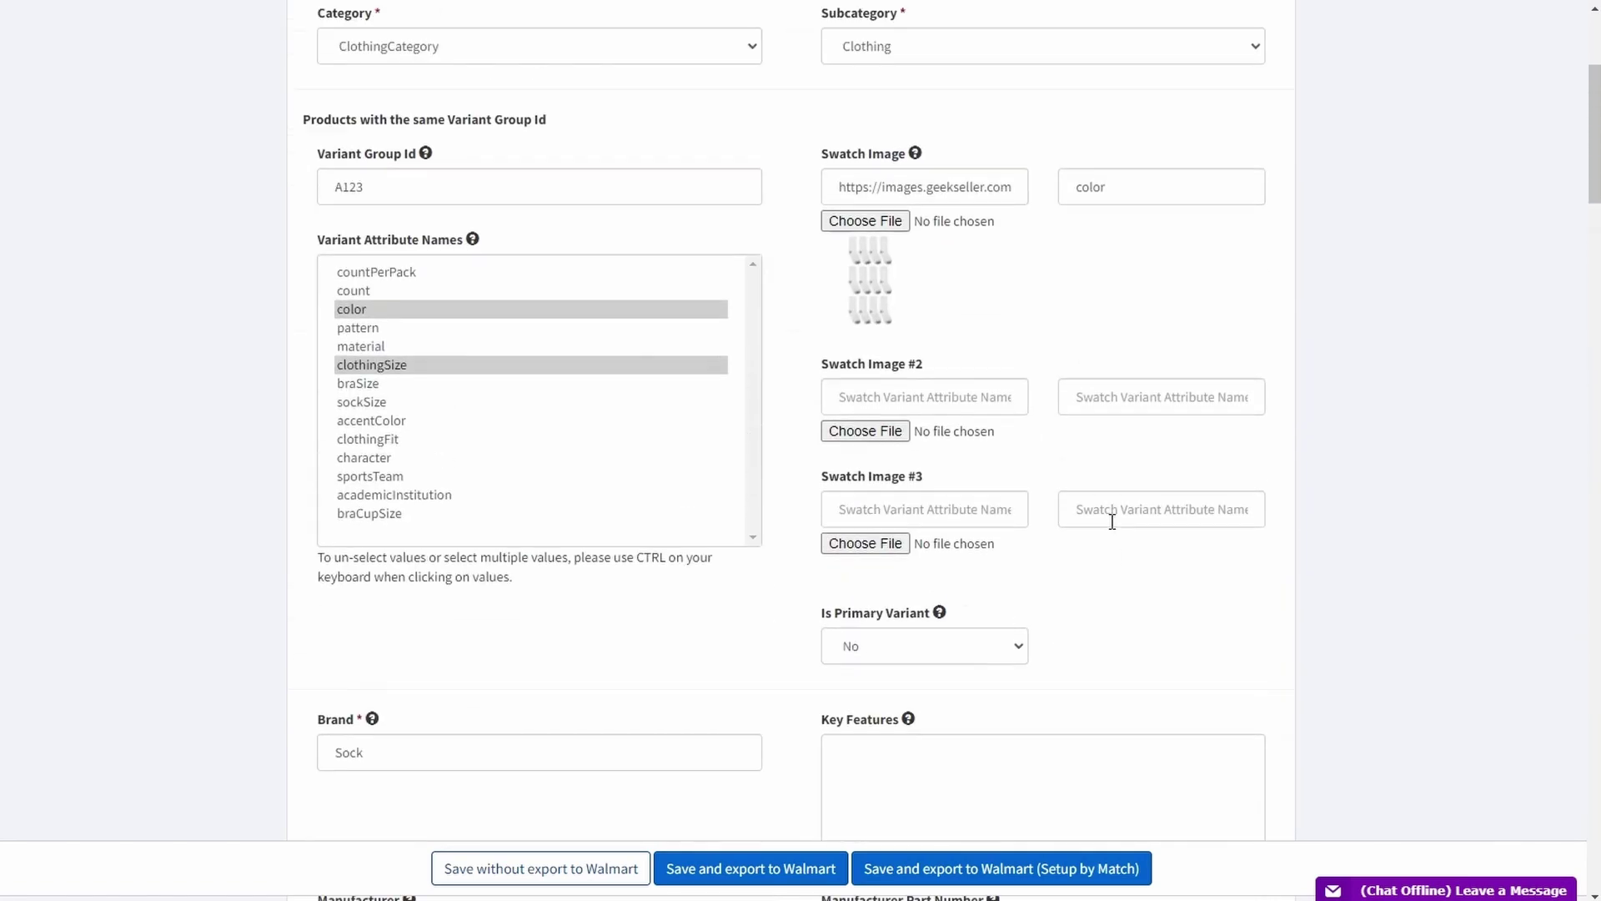
scroll(1111, 521, "up", 2)
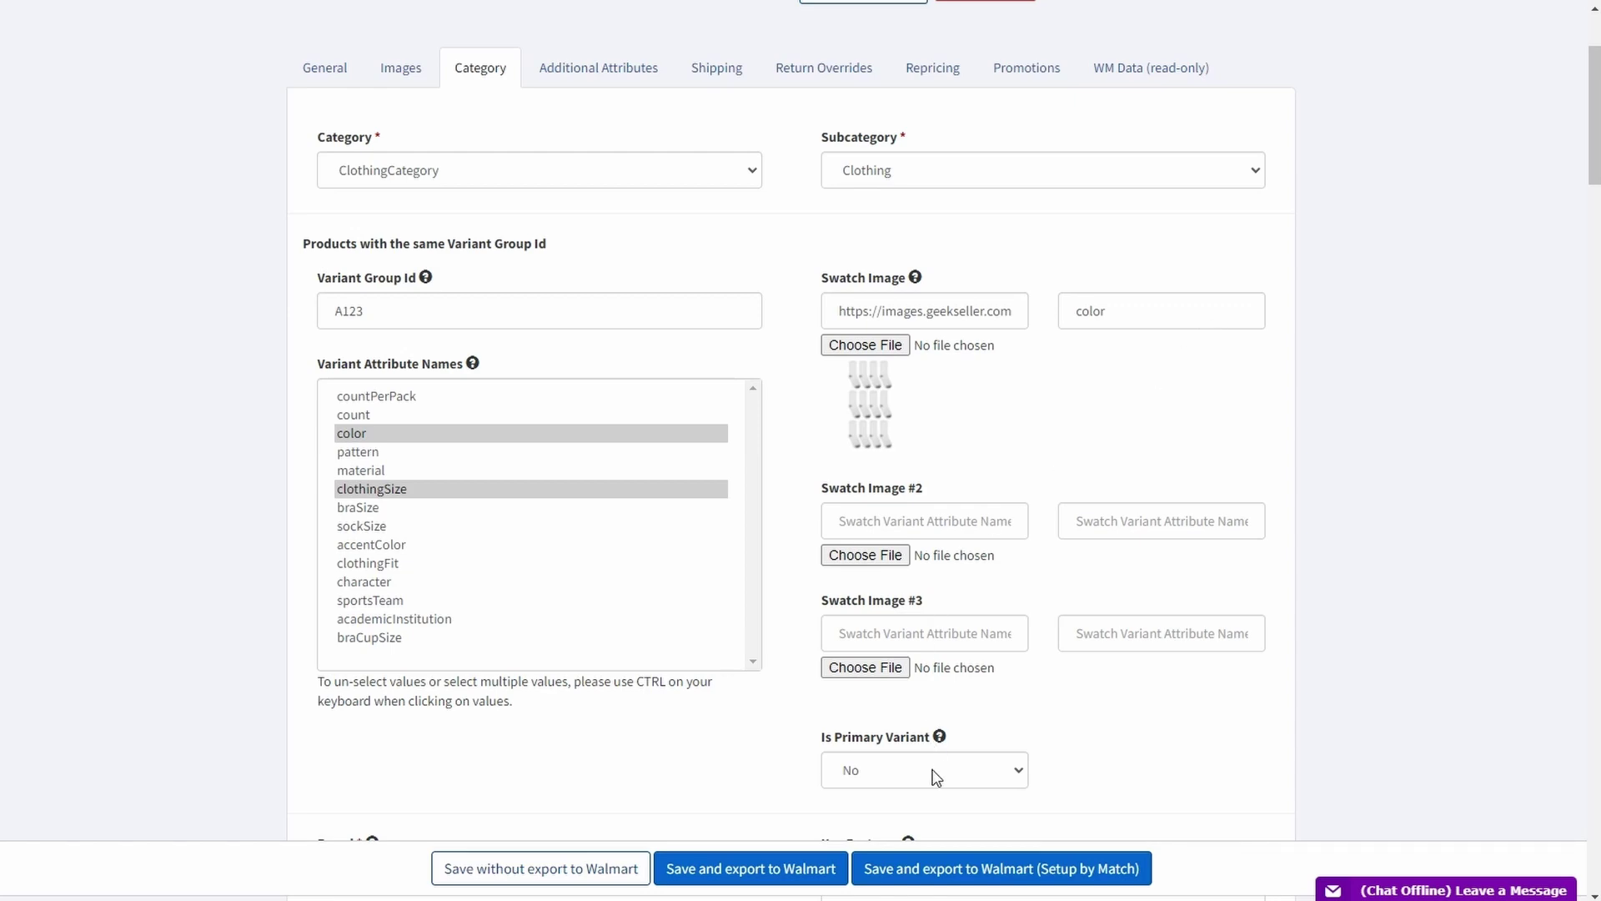
scroll(942, 767, "down", 2)
left_click(920, 577)
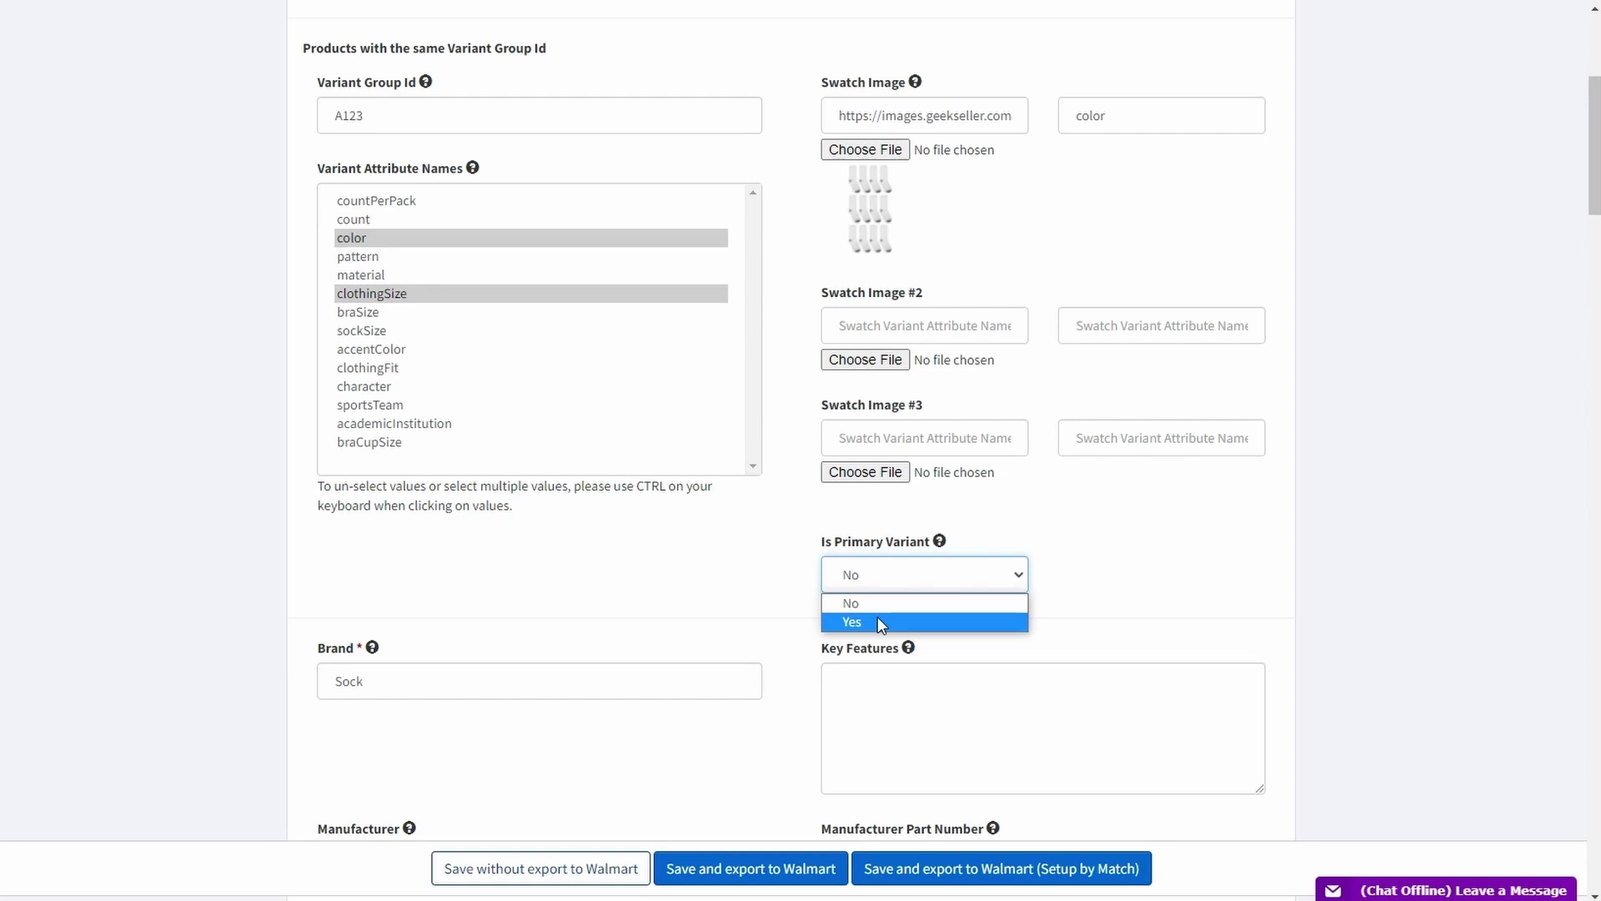
left_click(877, 620)
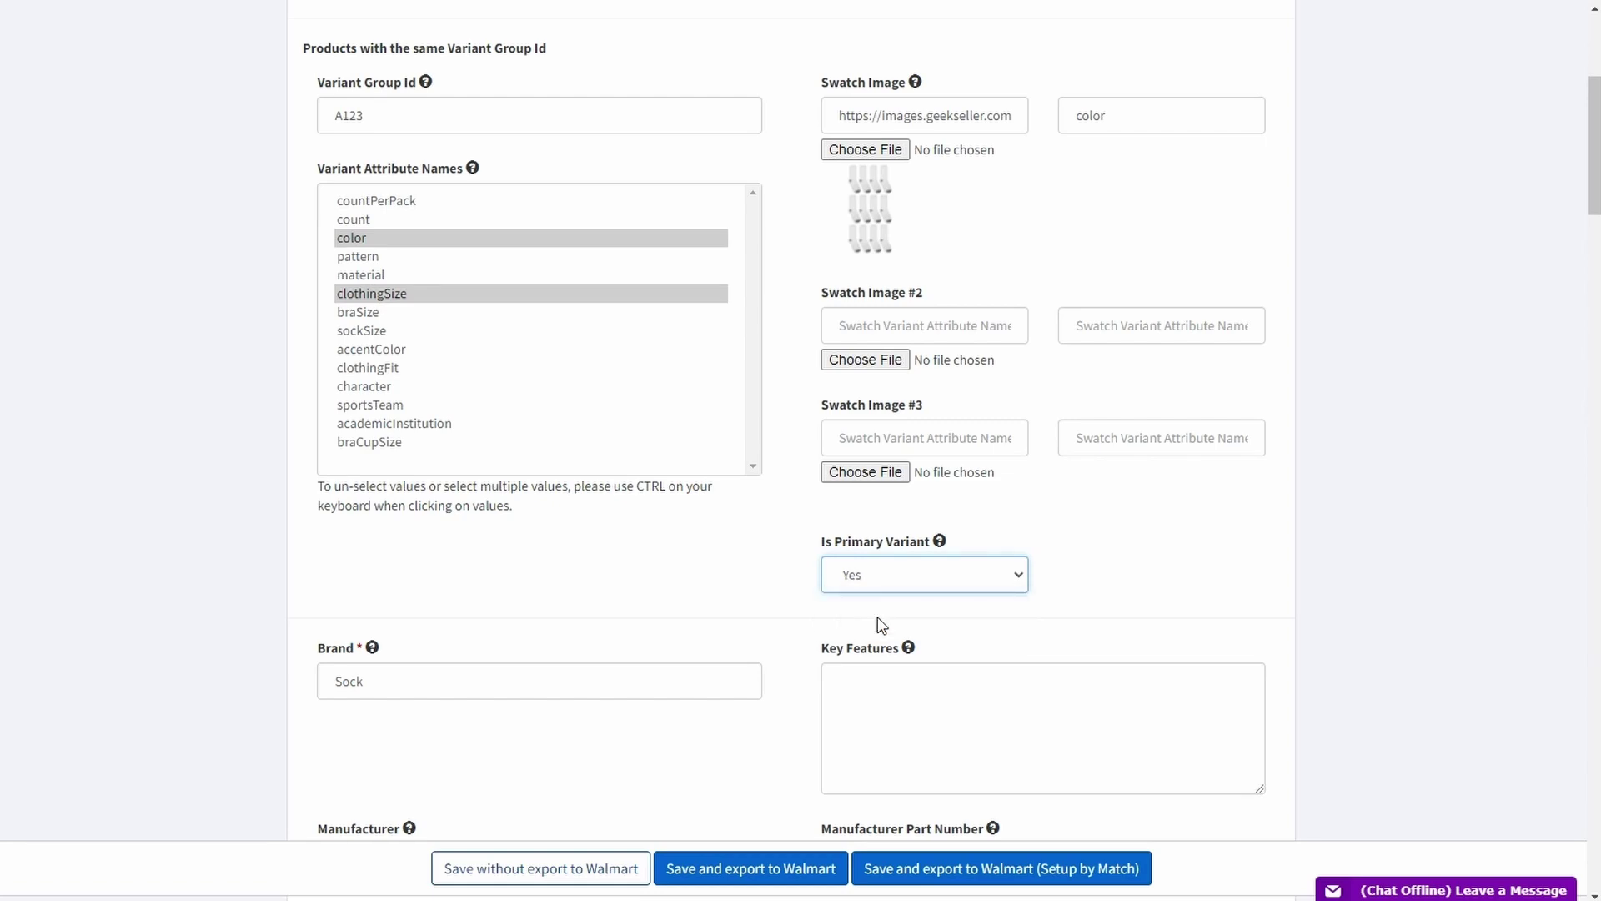
left_click(533, 874)
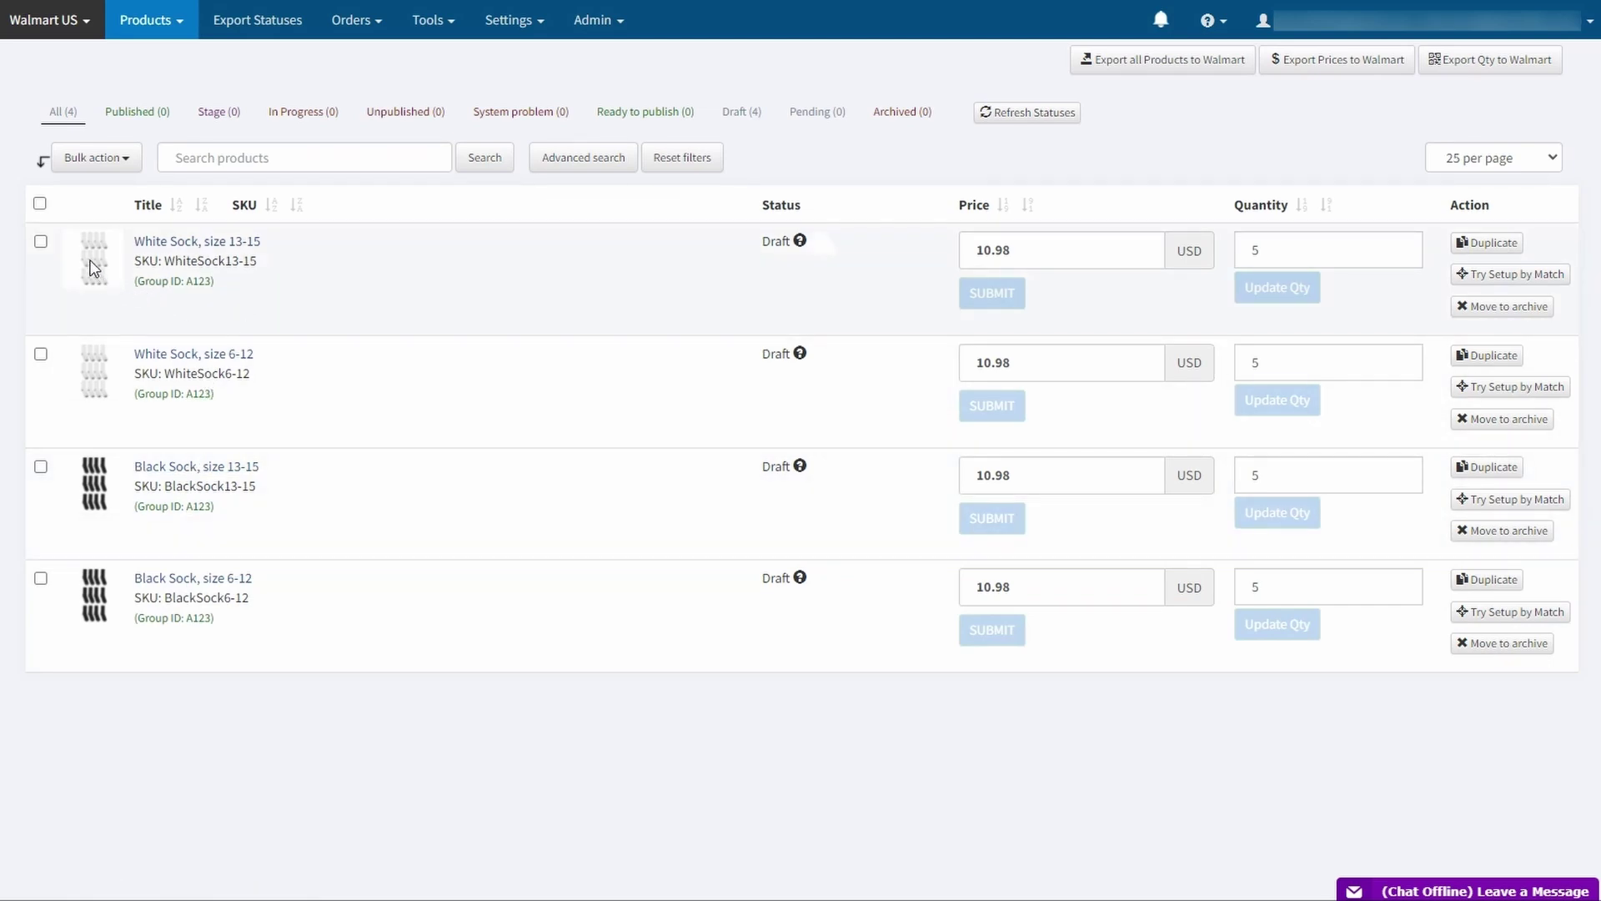
- Select all four sock drafts and open Bulk action to export them to Walmart
left_click(41, 205)
left_click(117, 159)
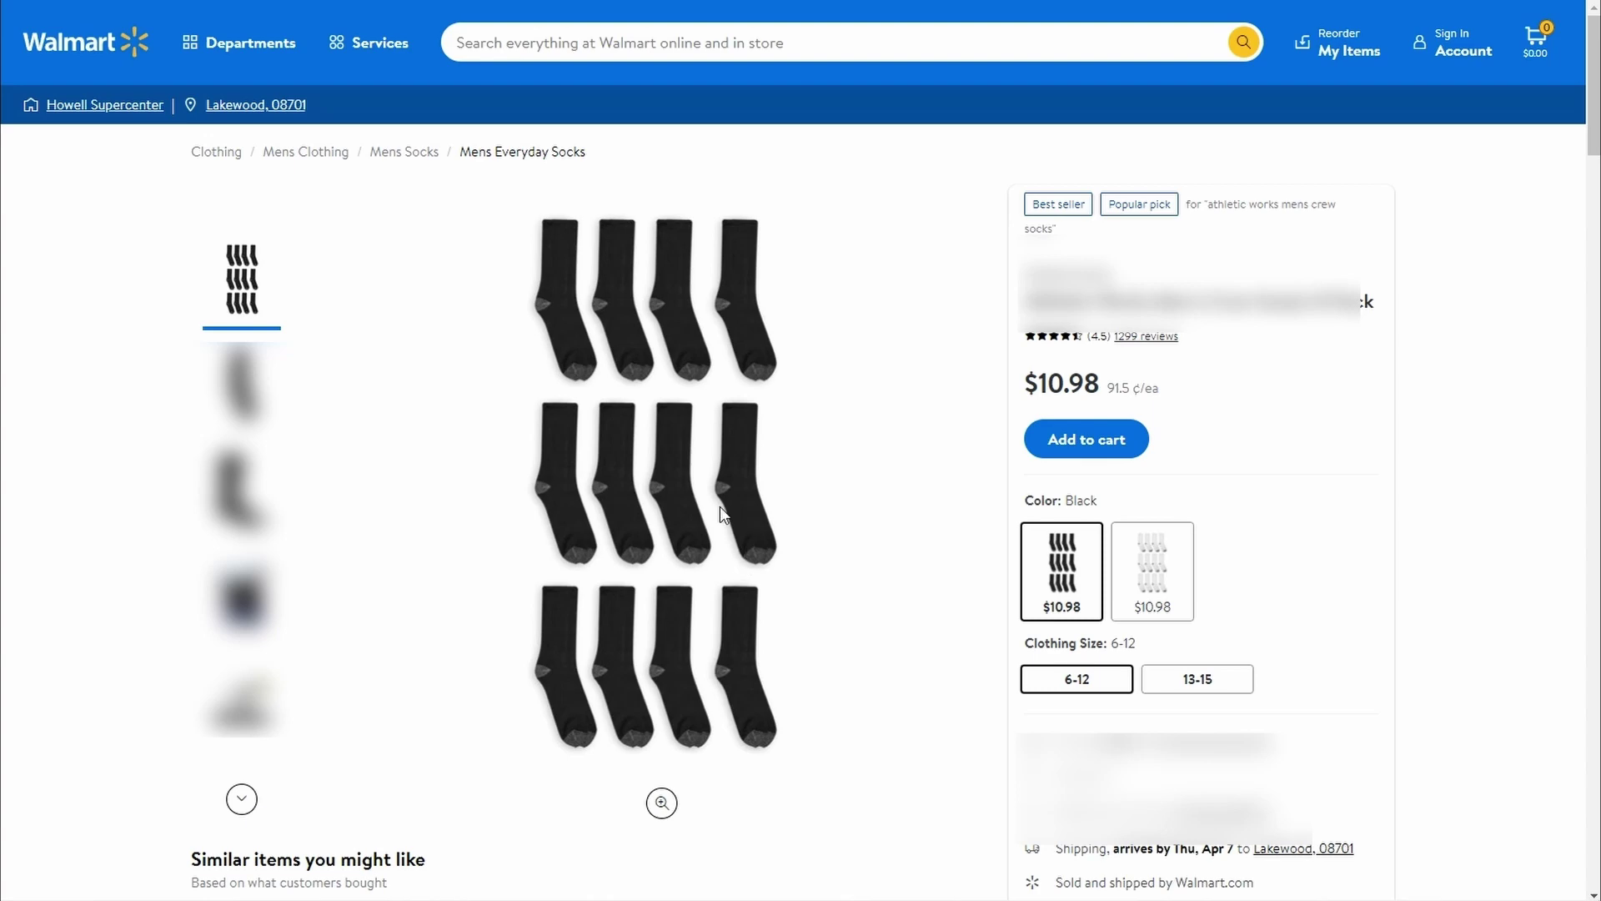
- On Walmart.com, view the white socks in size 13-15, then check the black swatch again
left_click(1144, 568)
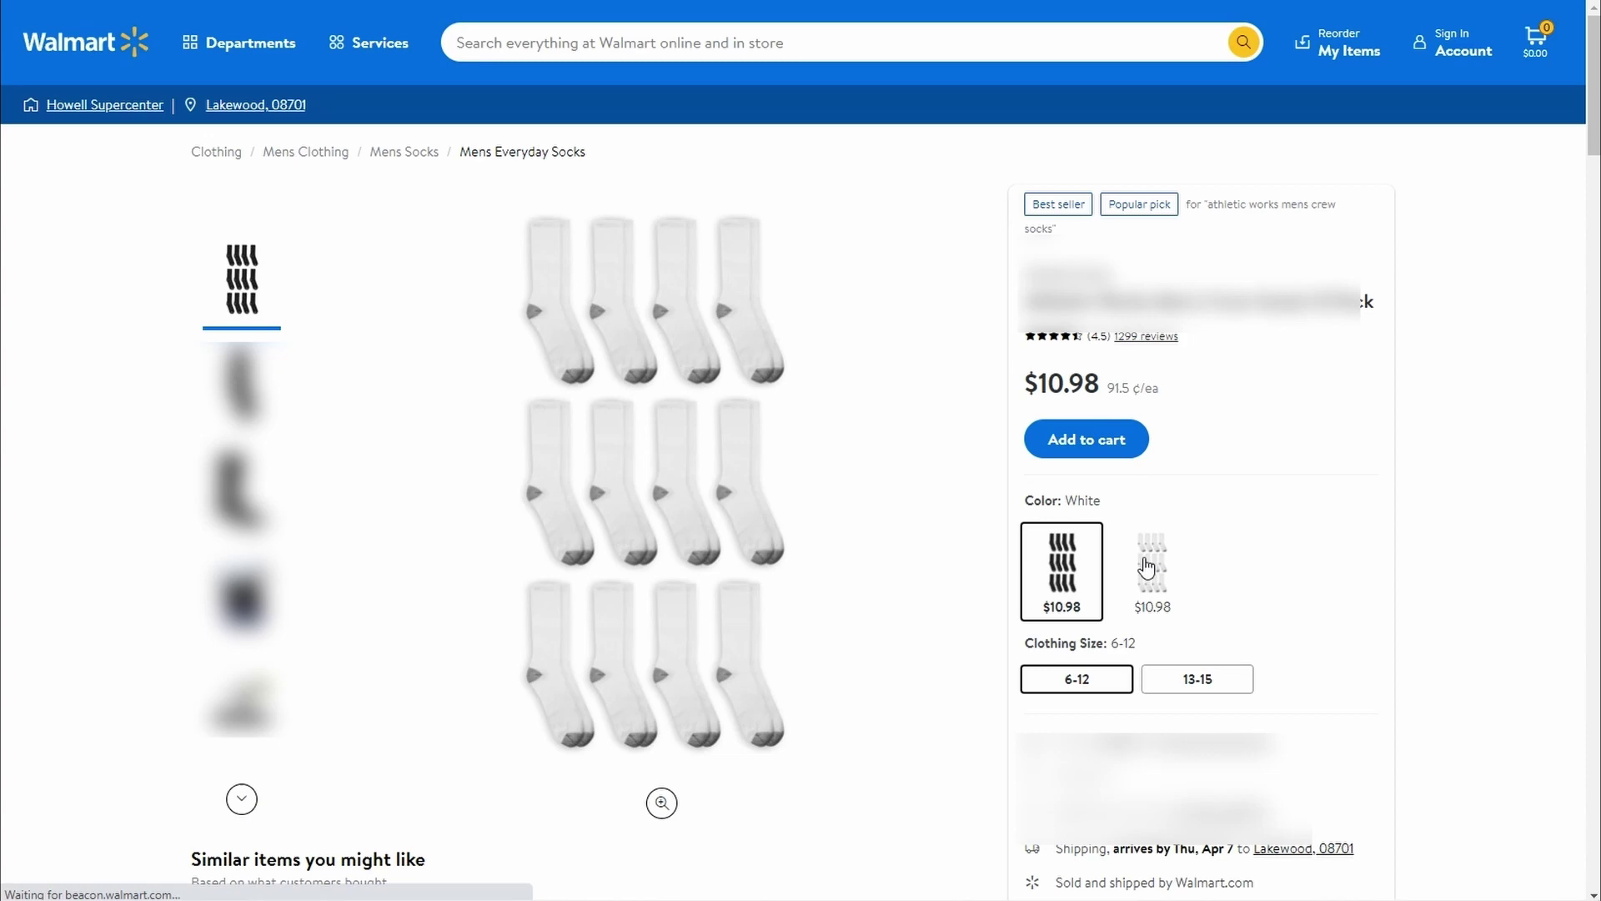
left_click(1143, 568)
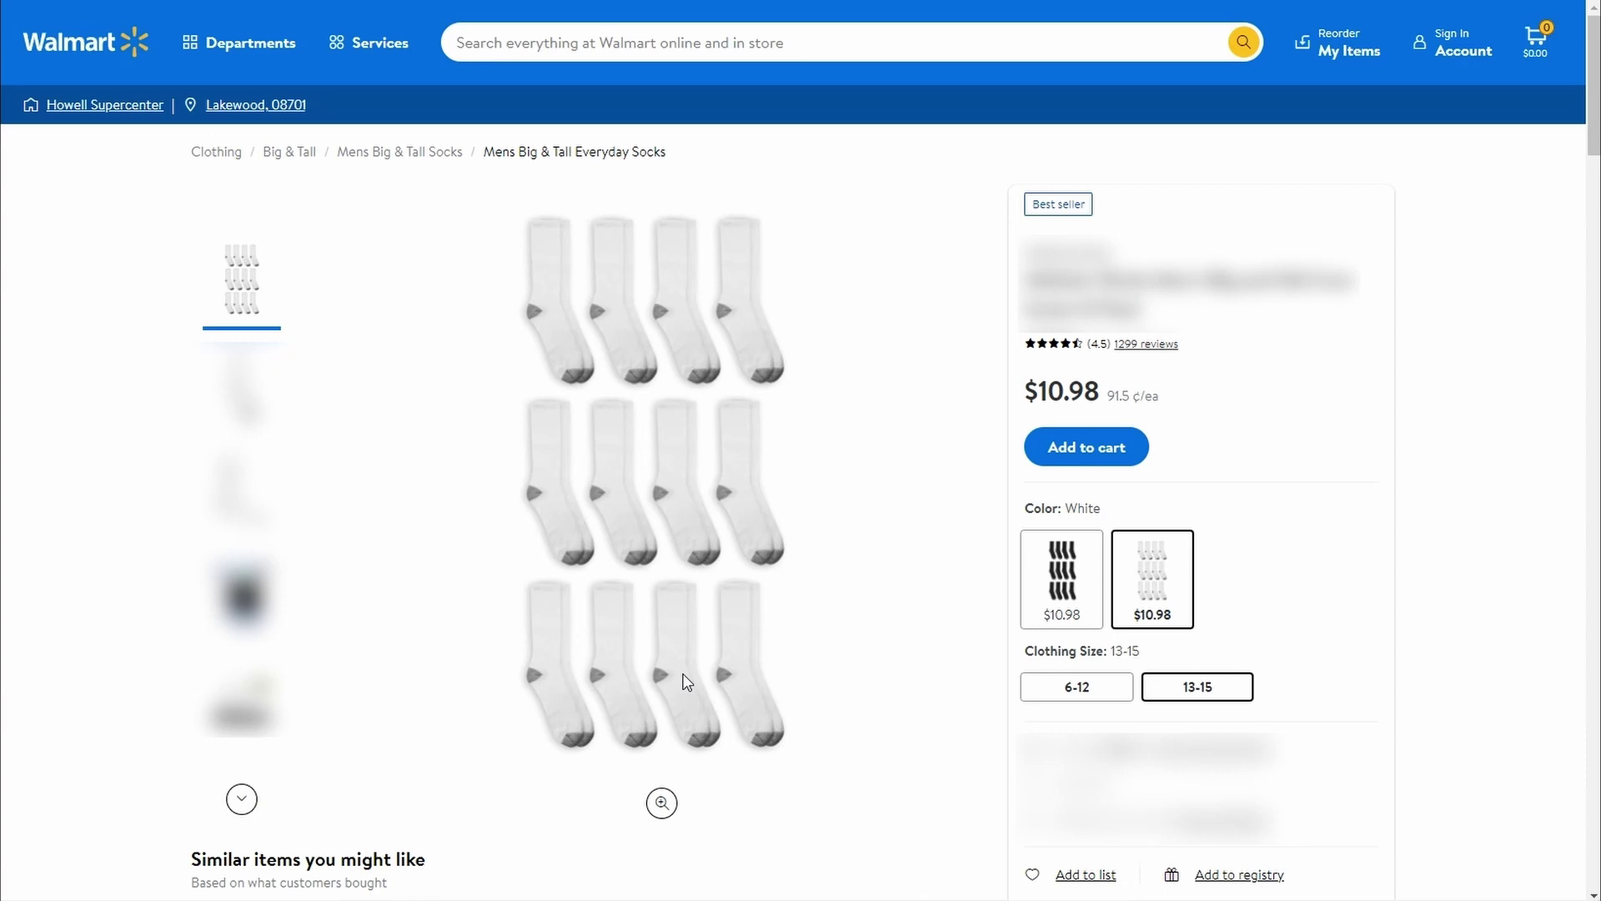
left_click(1052, 634)
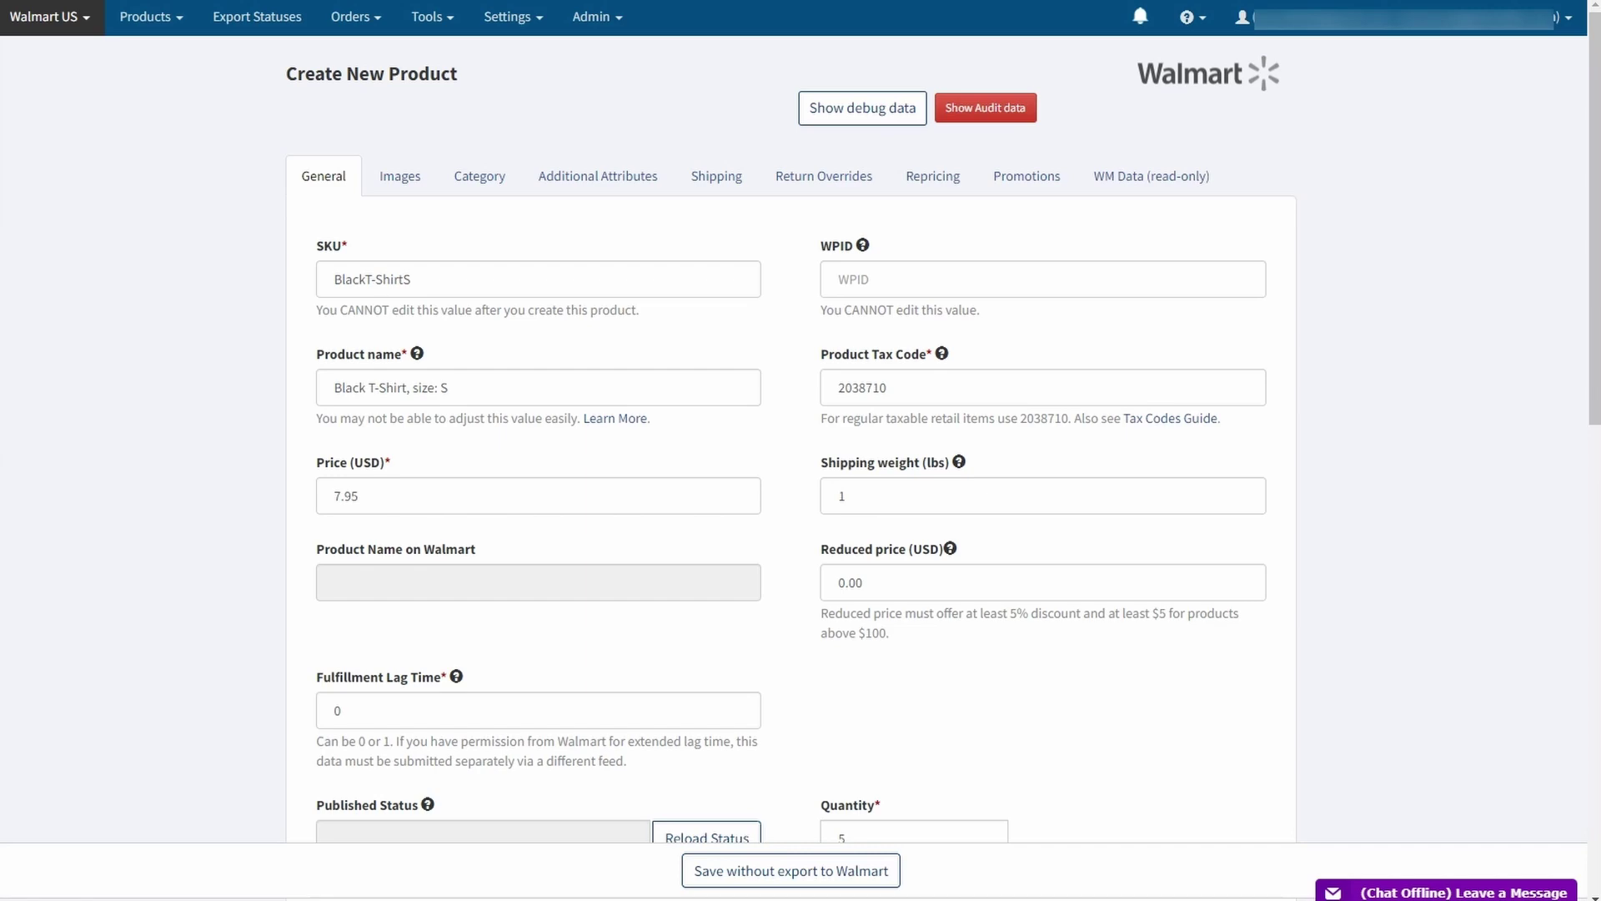
- Start a new product from the Products menu for the Black T-Shirt, size S
left_click(159, 20)
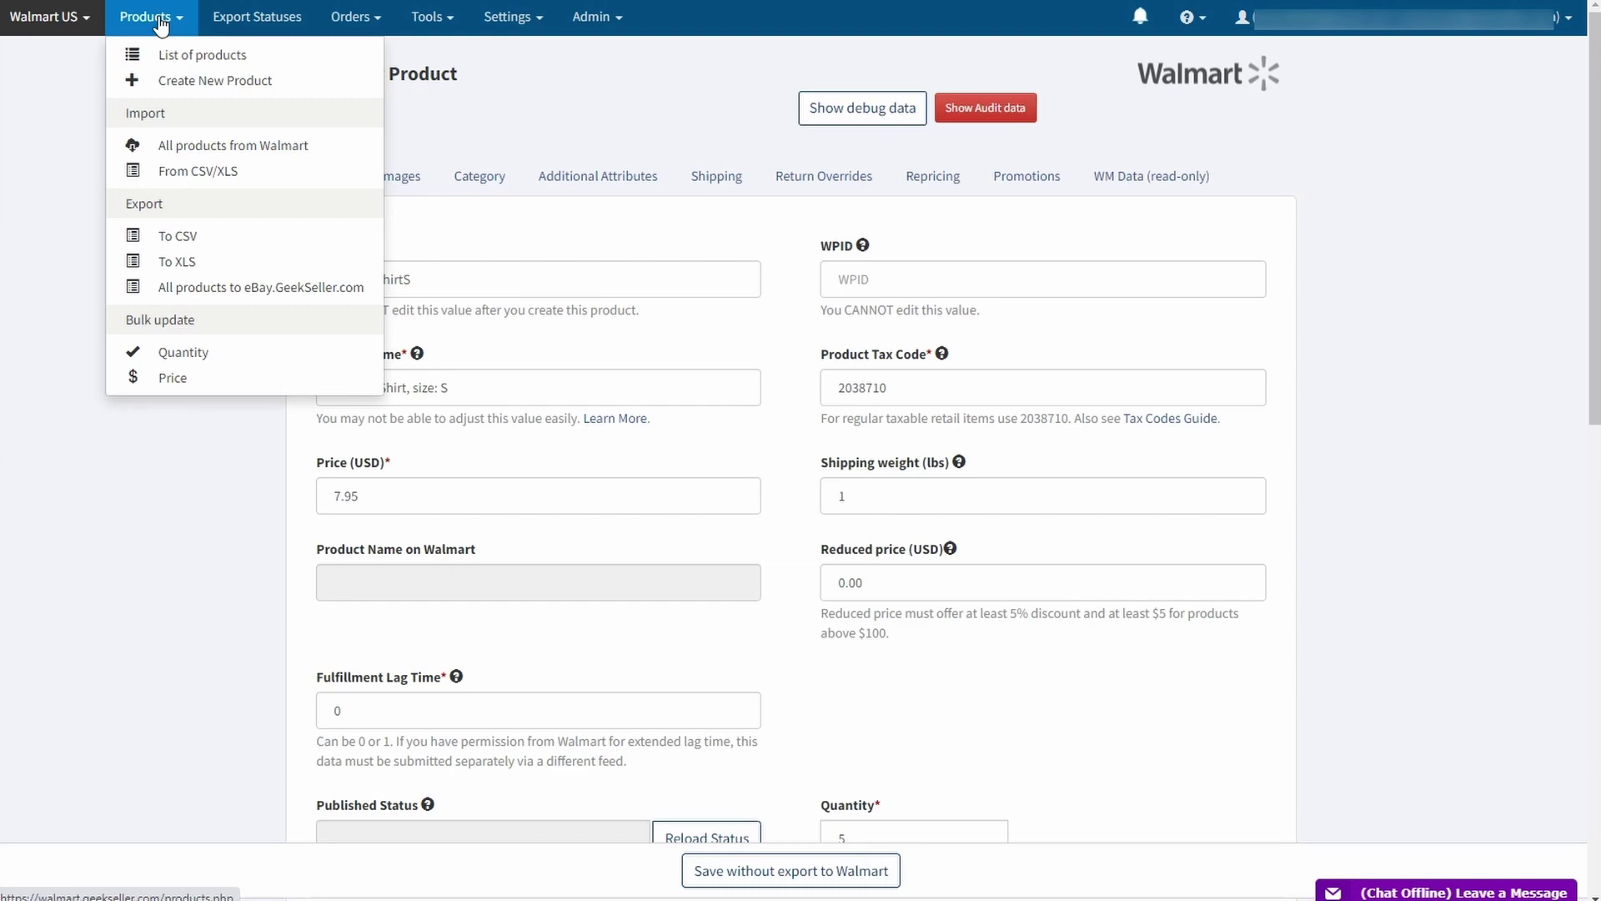
left_click(172, 89)
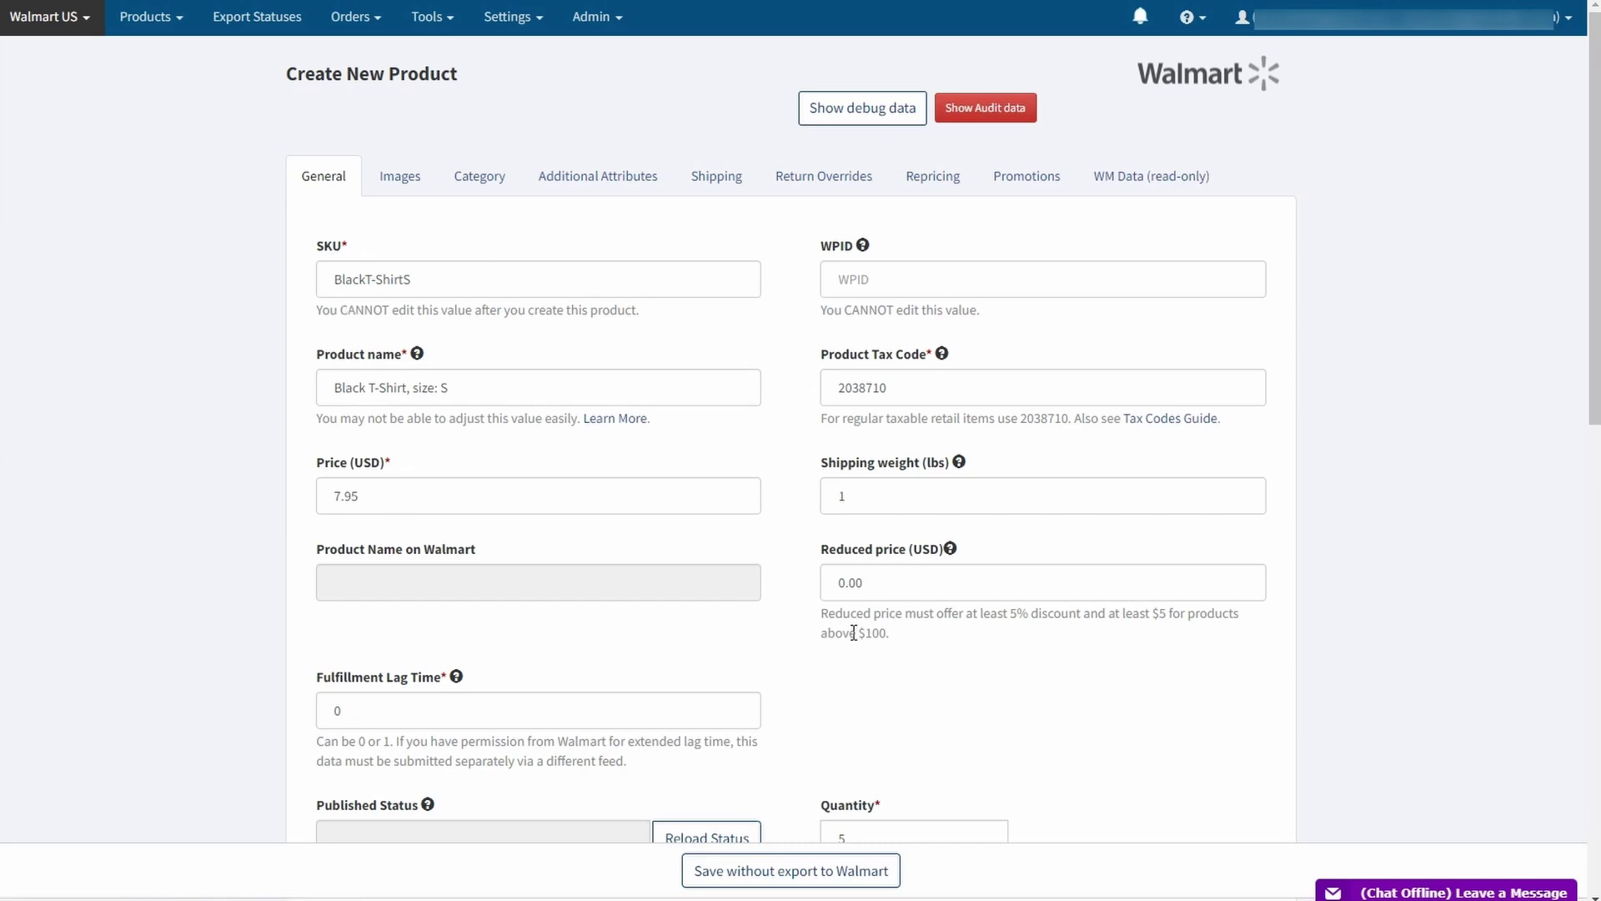
- Choose color and clothingSize as the T-shirt's variant attributes and save it as a draft
left_click(461, 185)
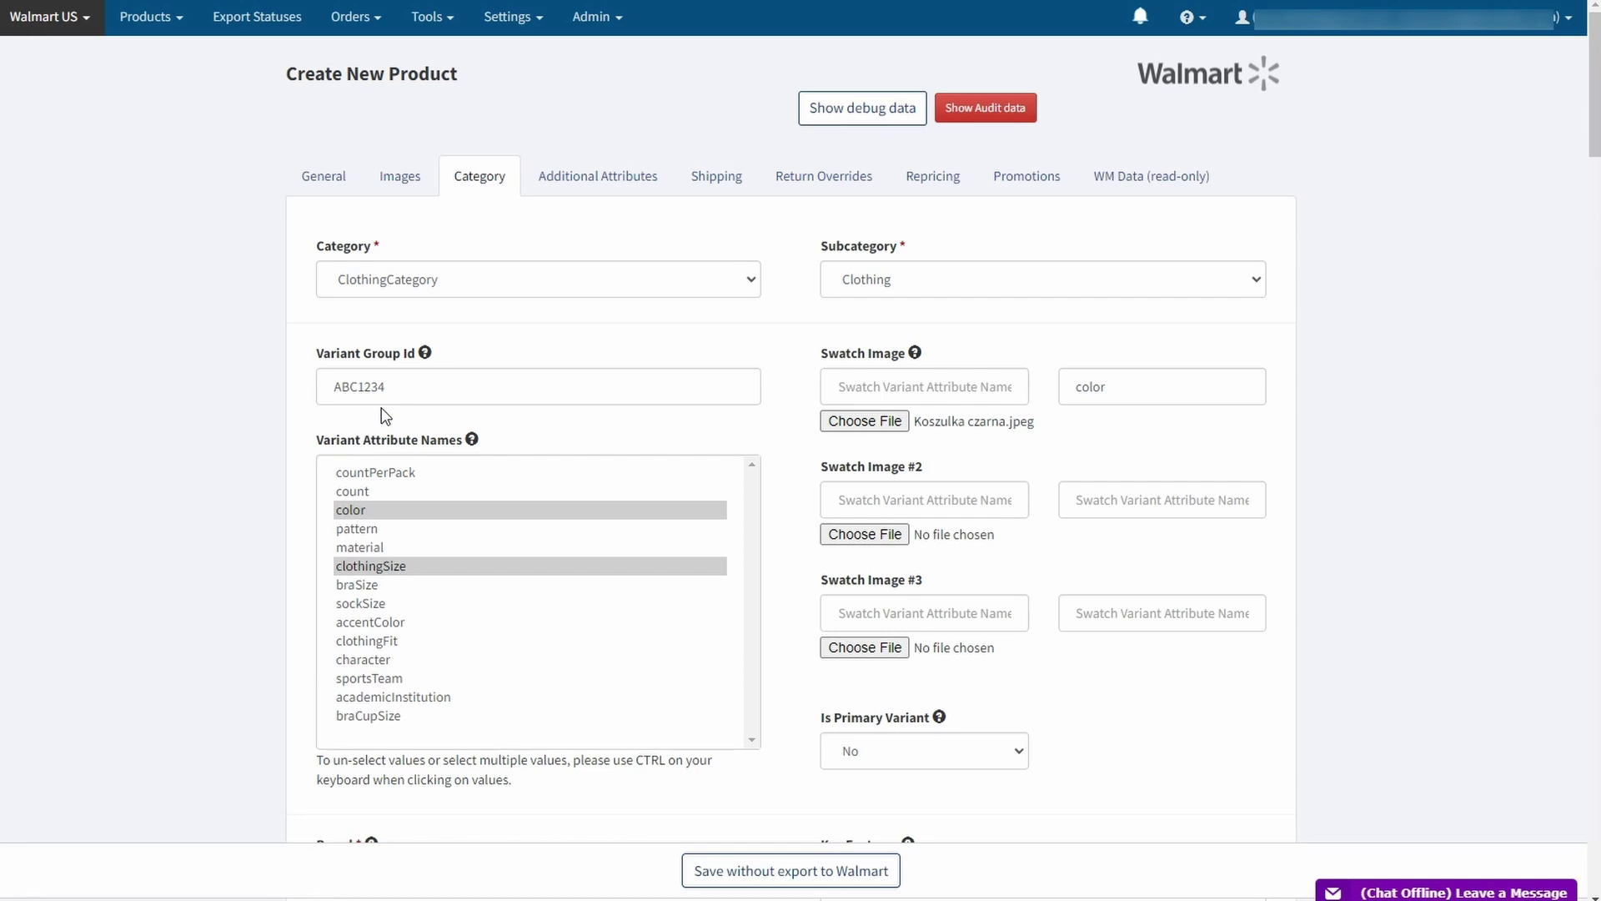
left_click(385, 512, "ctrl")
left_click(359, 564, "ctrl")
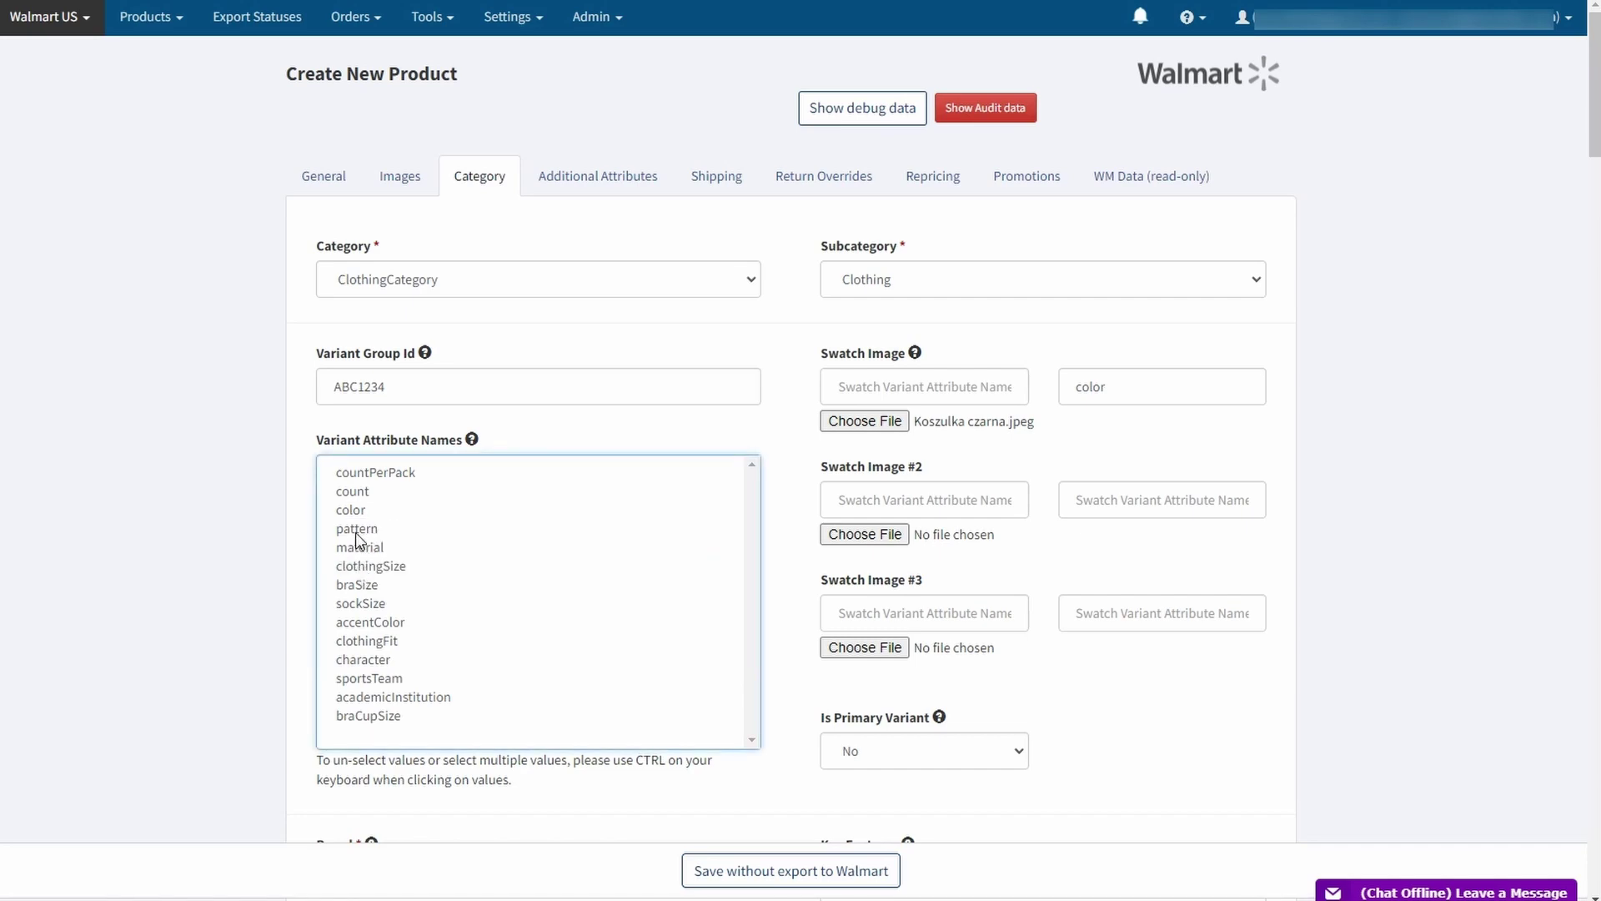
left_click(354, 509, "ctrl")
left_click(363, 567, "ctrl")
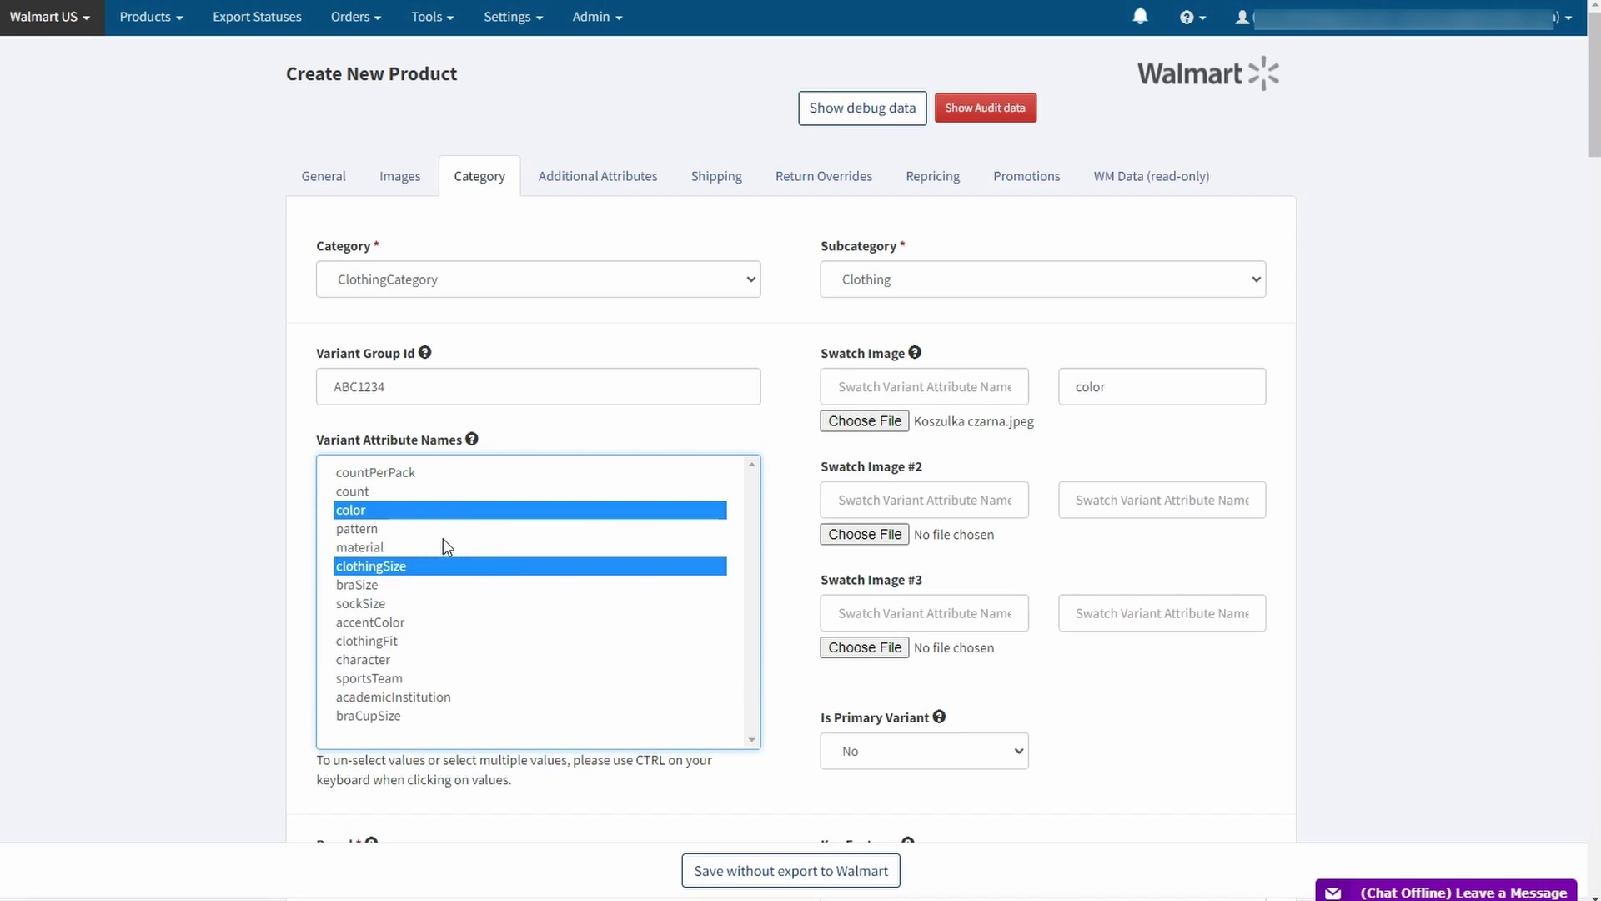
scroll(492, 536, "down", 2)
scroll(497, 544, "down", 8)
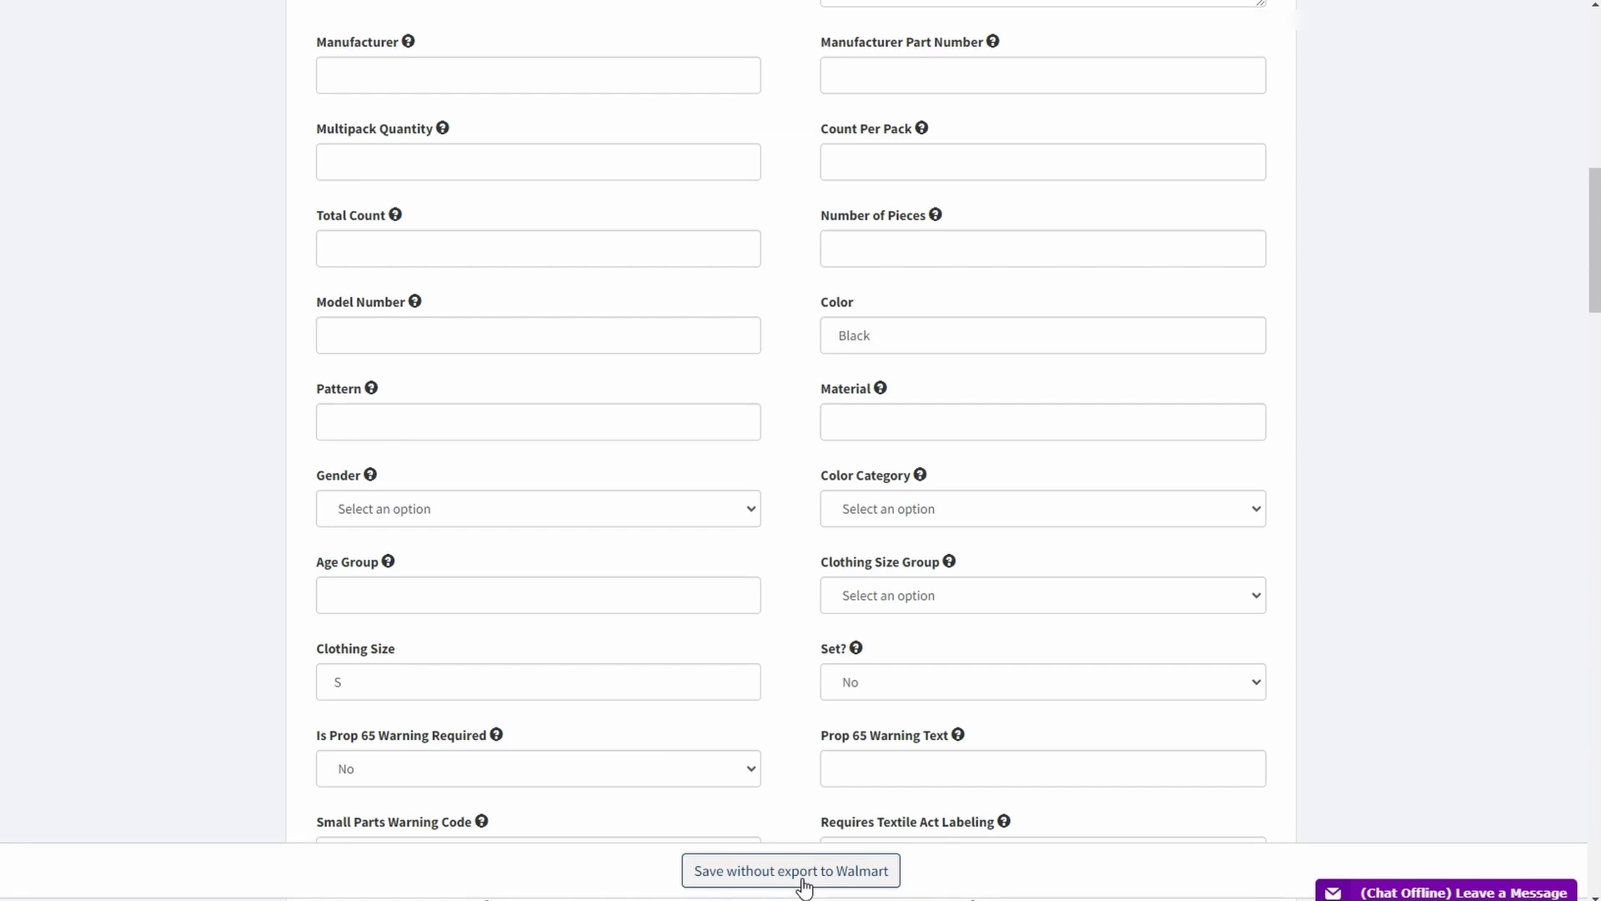
left_click(790, 872)
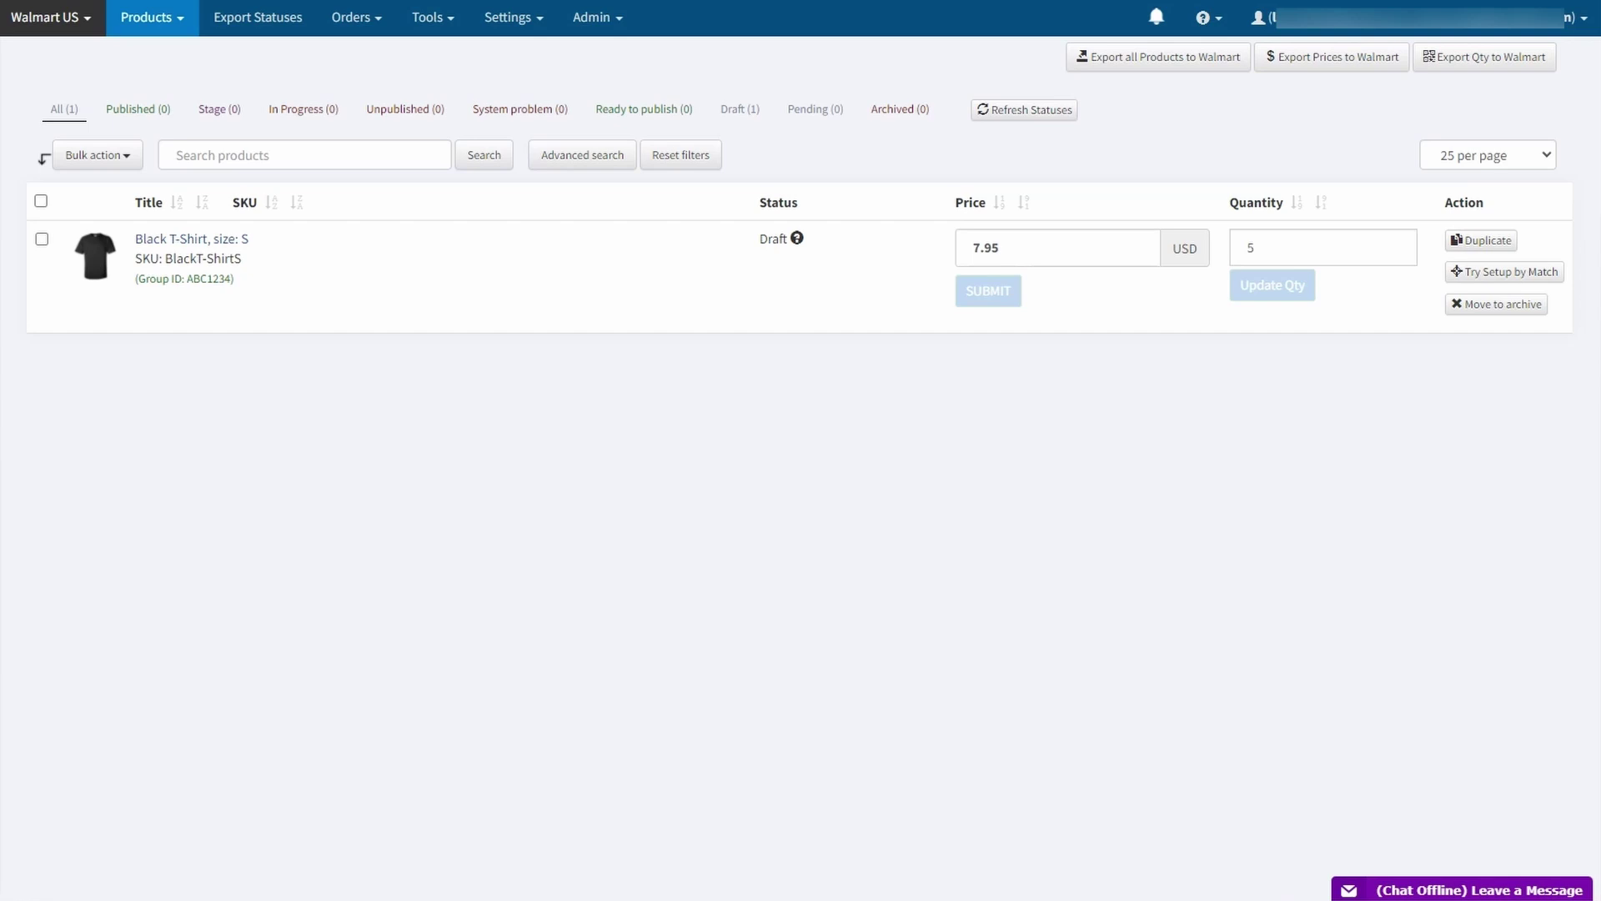
- Select the Black T-Shirt draft and open Bulk action for the XLS download
left_click(42, 240)
left_click(107, 156)
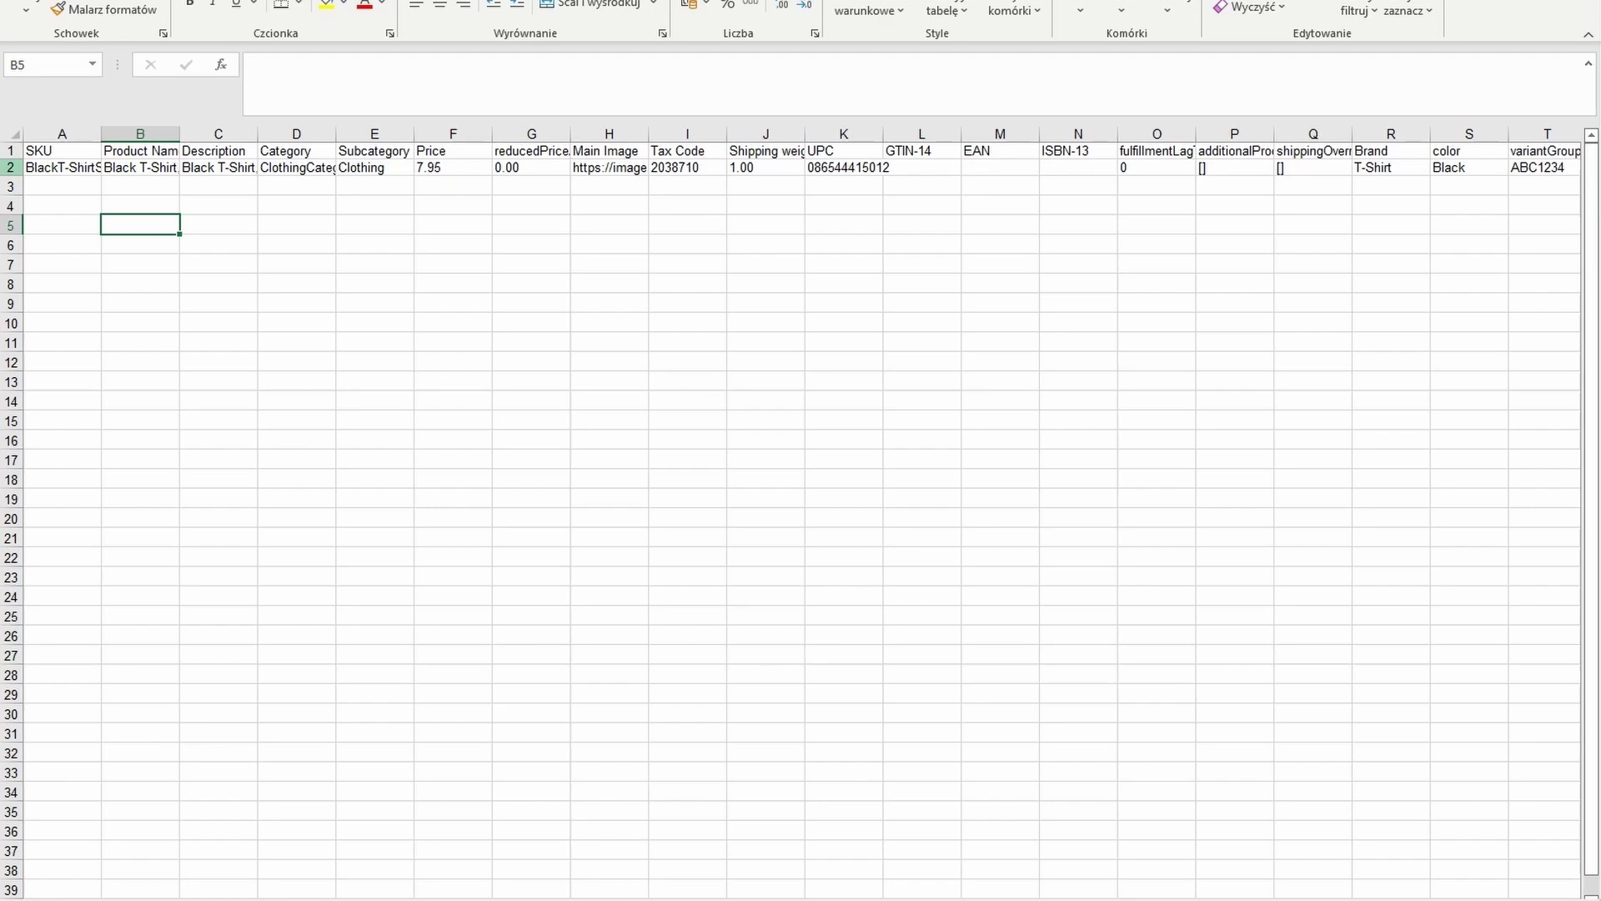
- Copy the Black T-Shirt product in row 2 into rows 3 through 7, then check the main image URL in H2
left_click(11, 167)
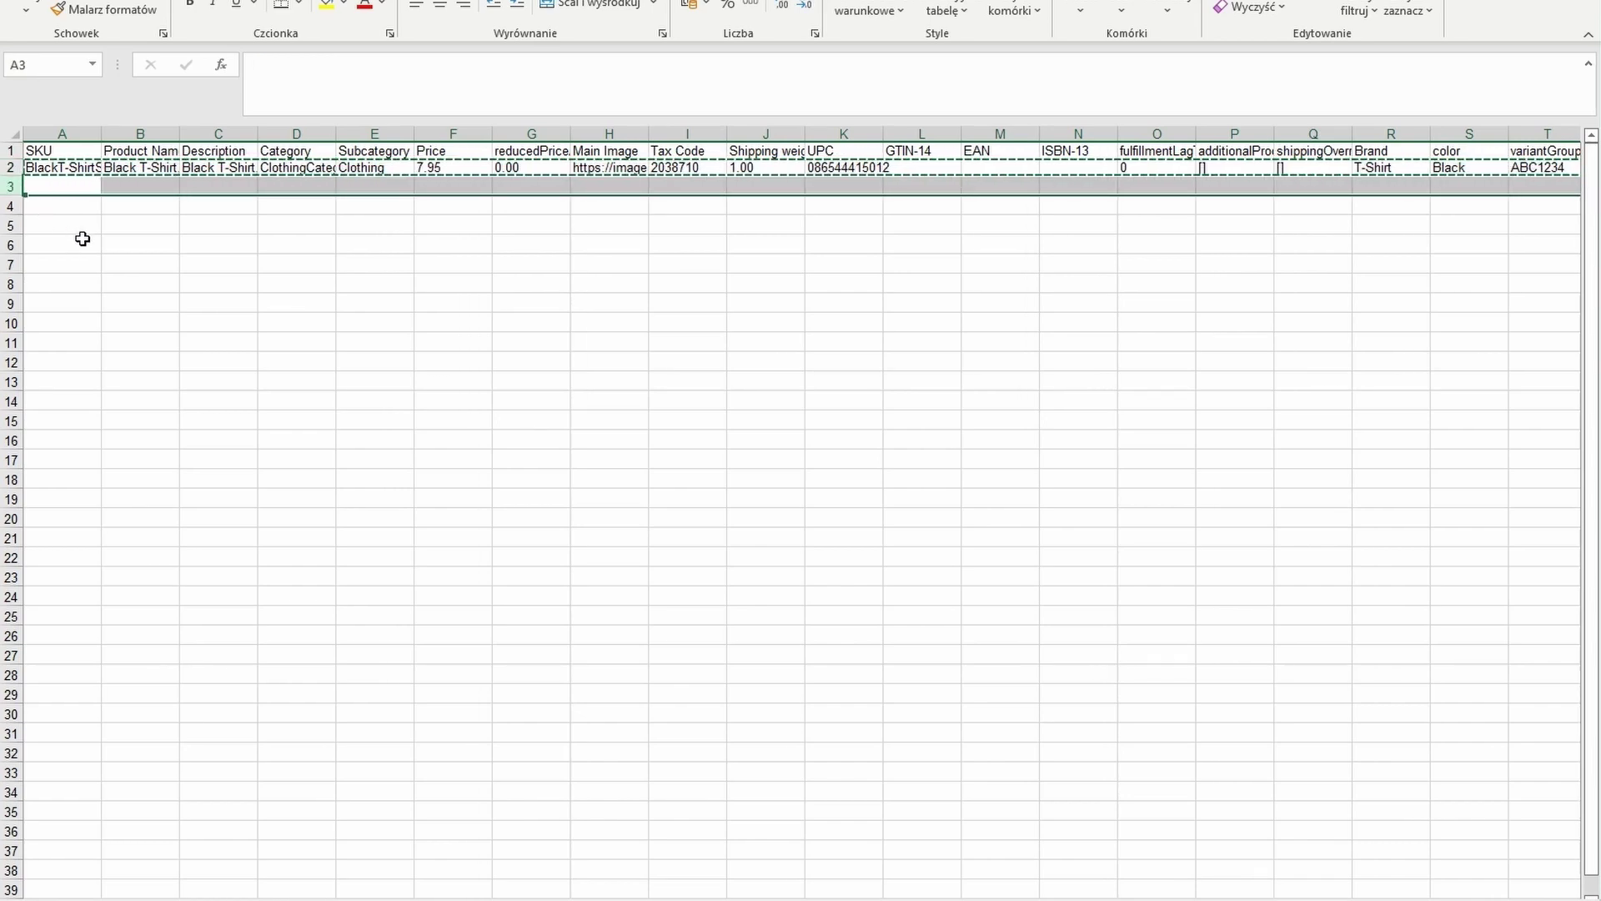
key("ctrl+v")
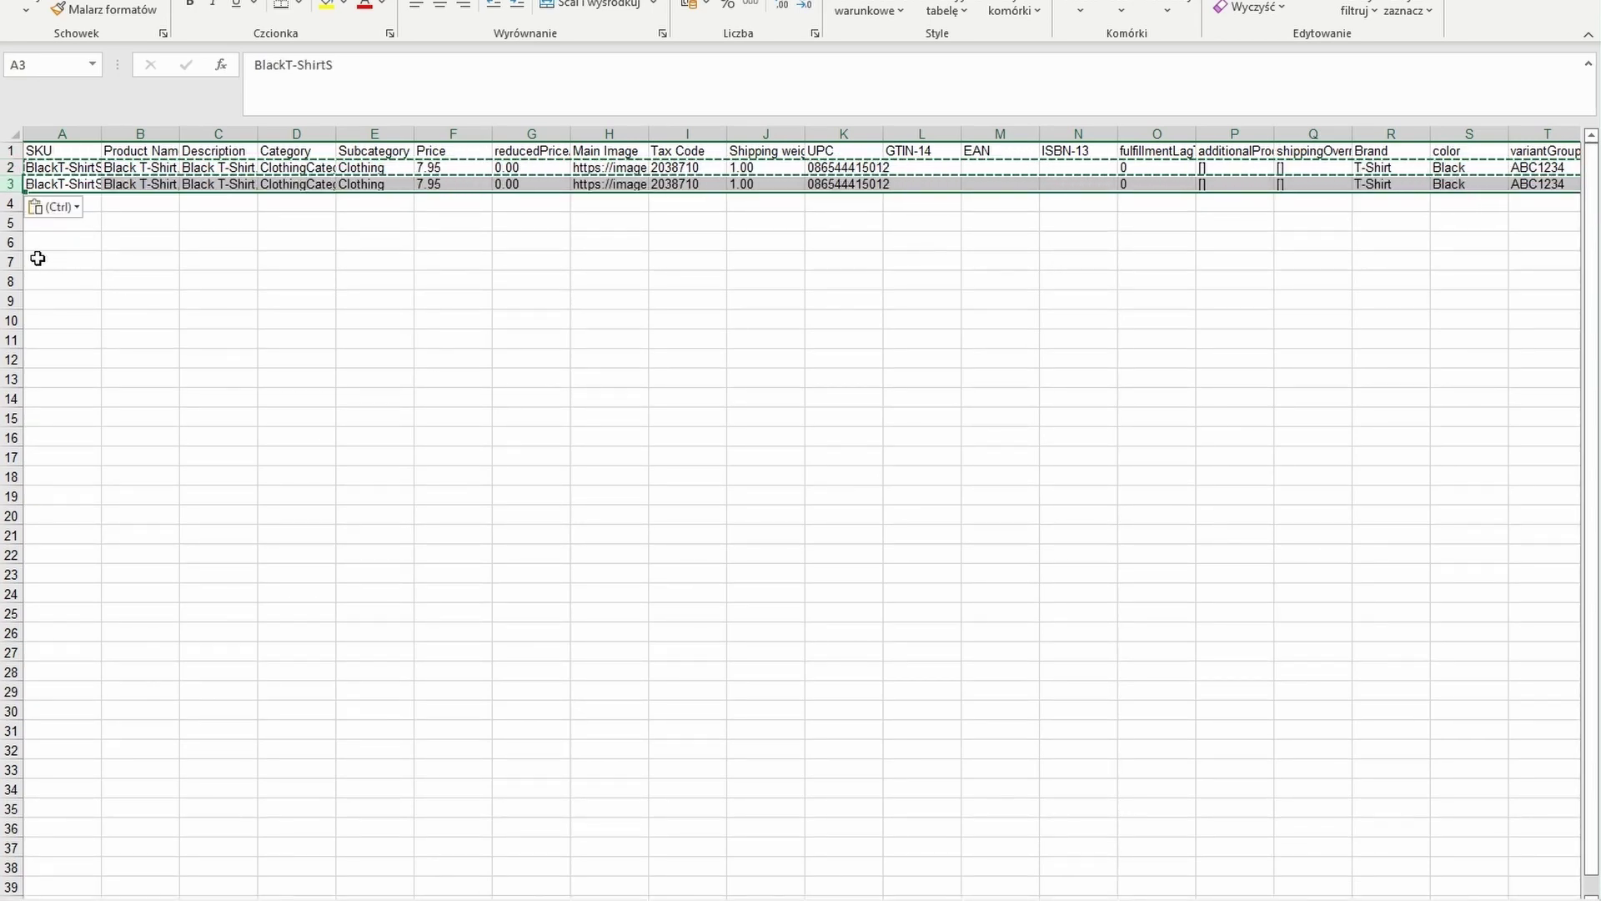
key("ctrl+v")
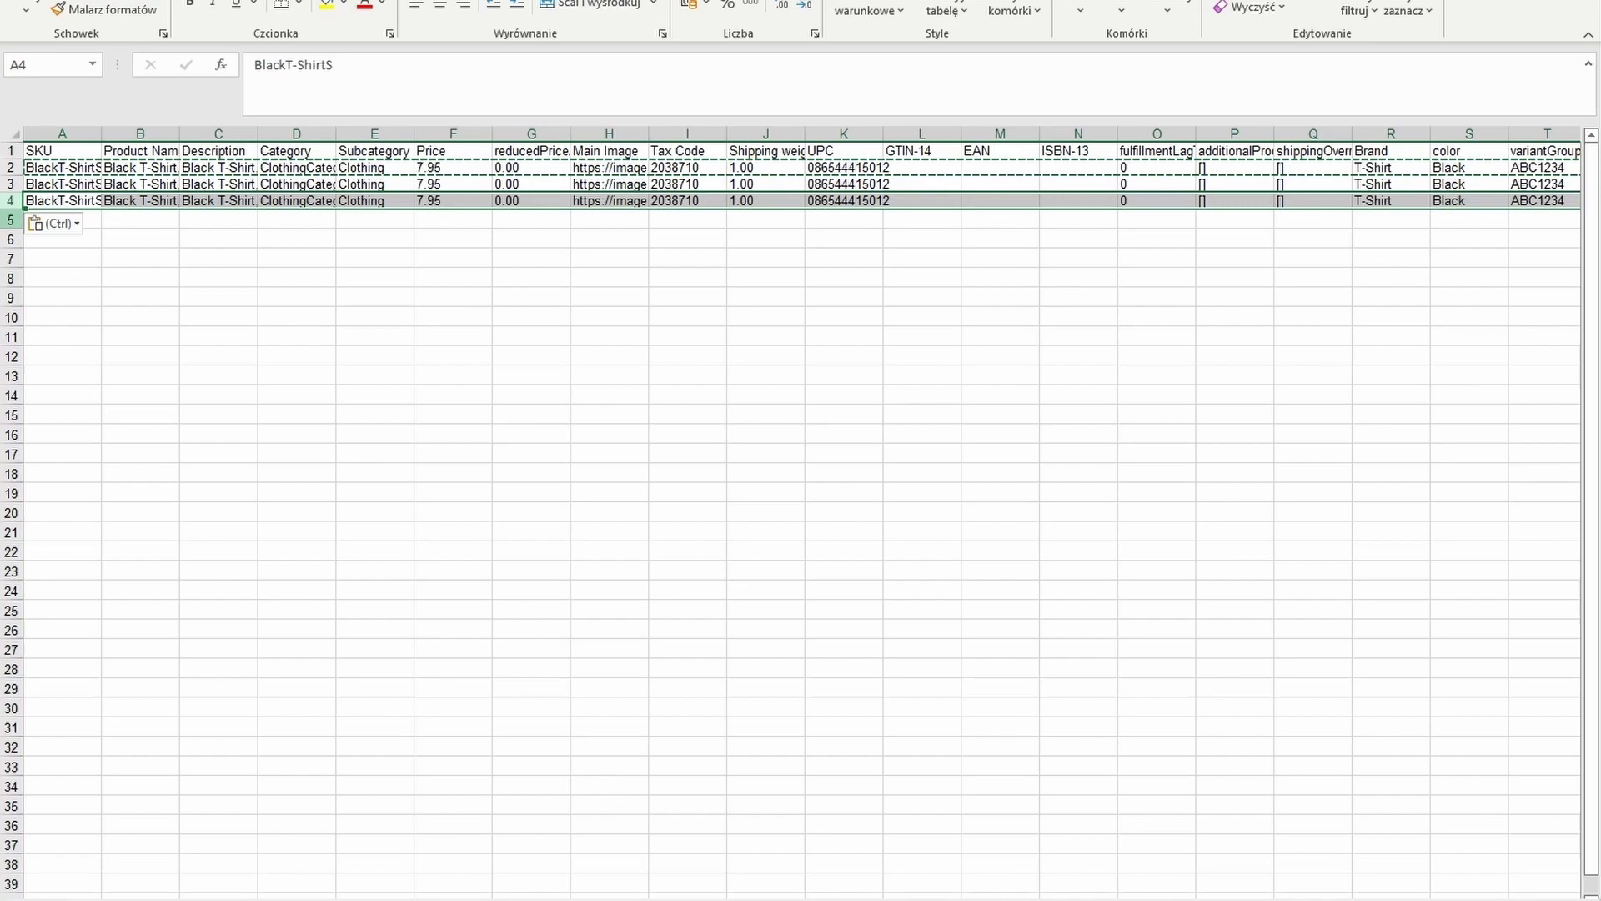
key("ctrl+v")
left_click(12, 239)
key("ctrl+v")
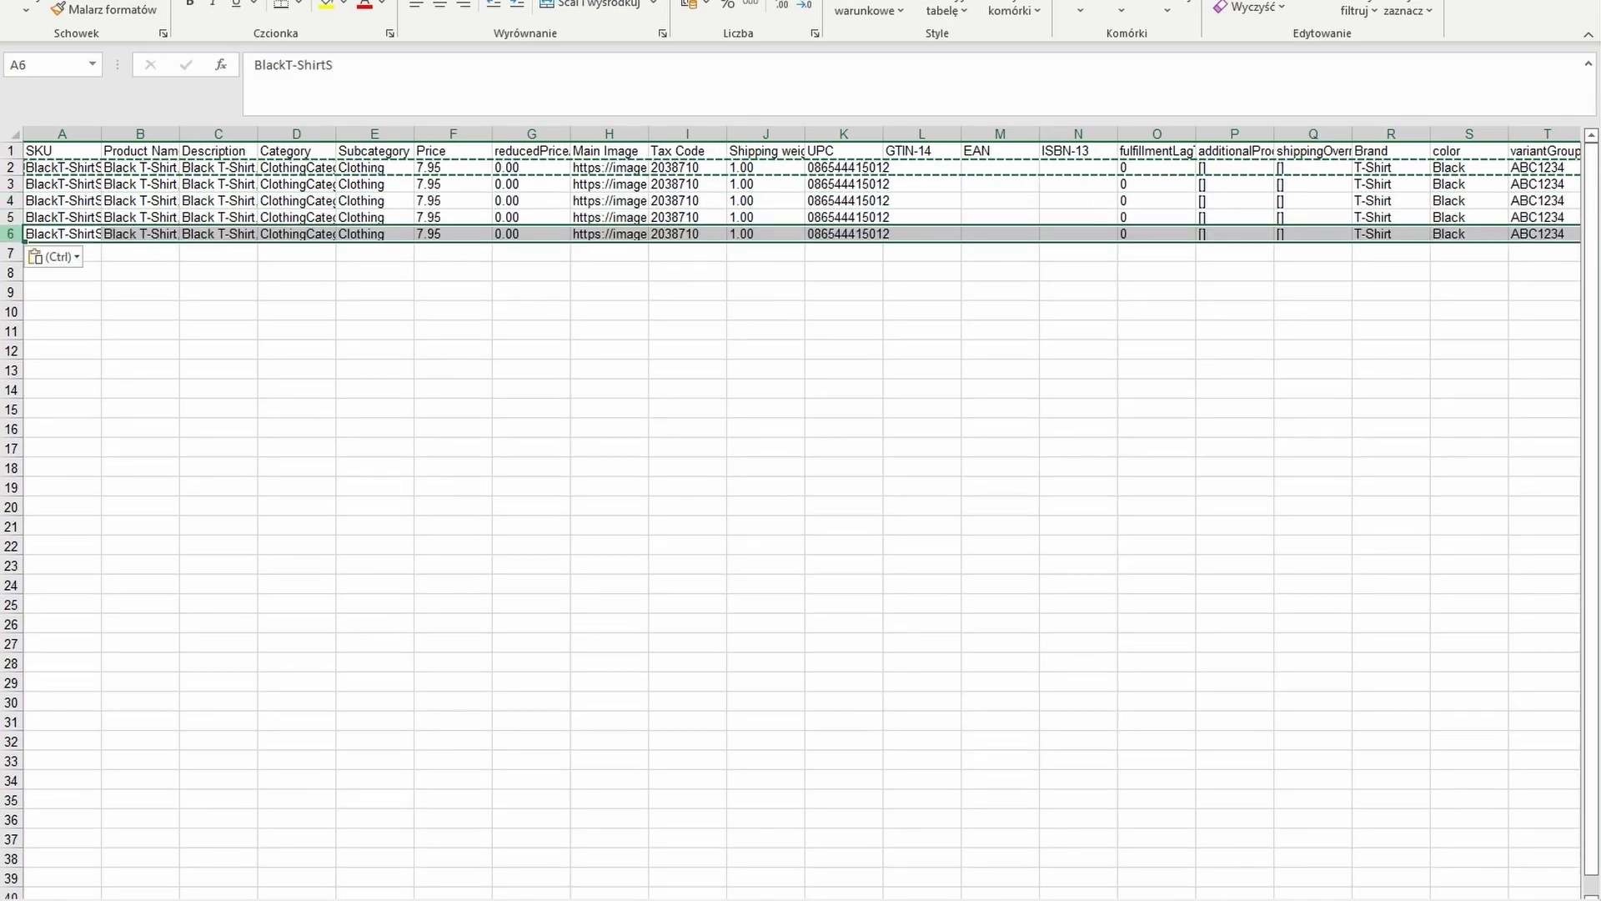
left_click(12, 253)
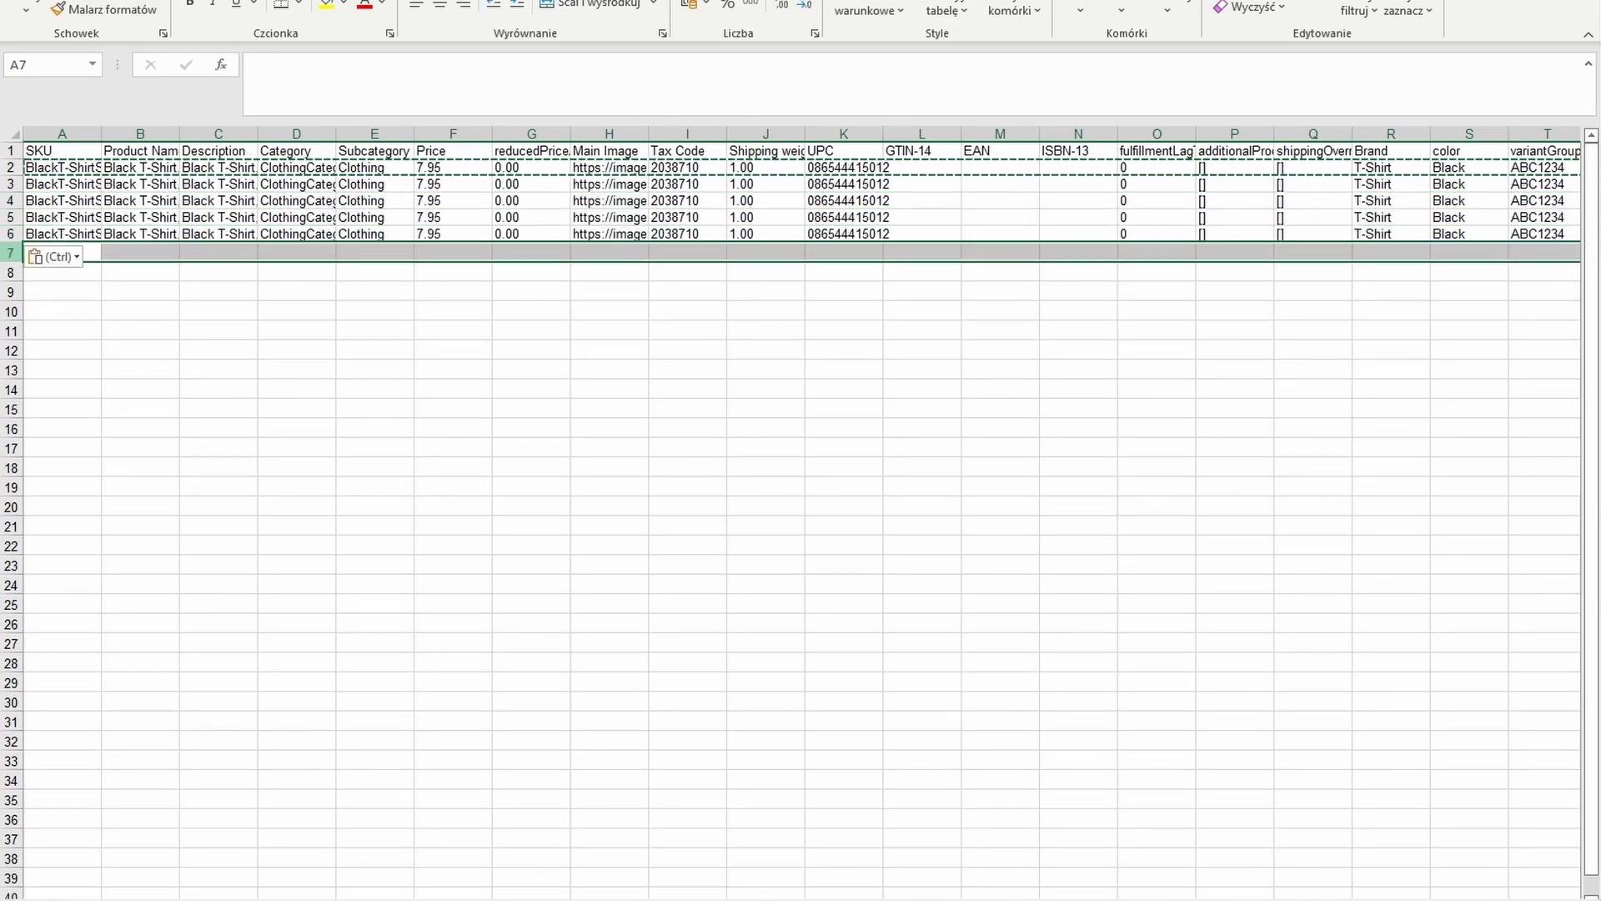
key("ctrl+v")
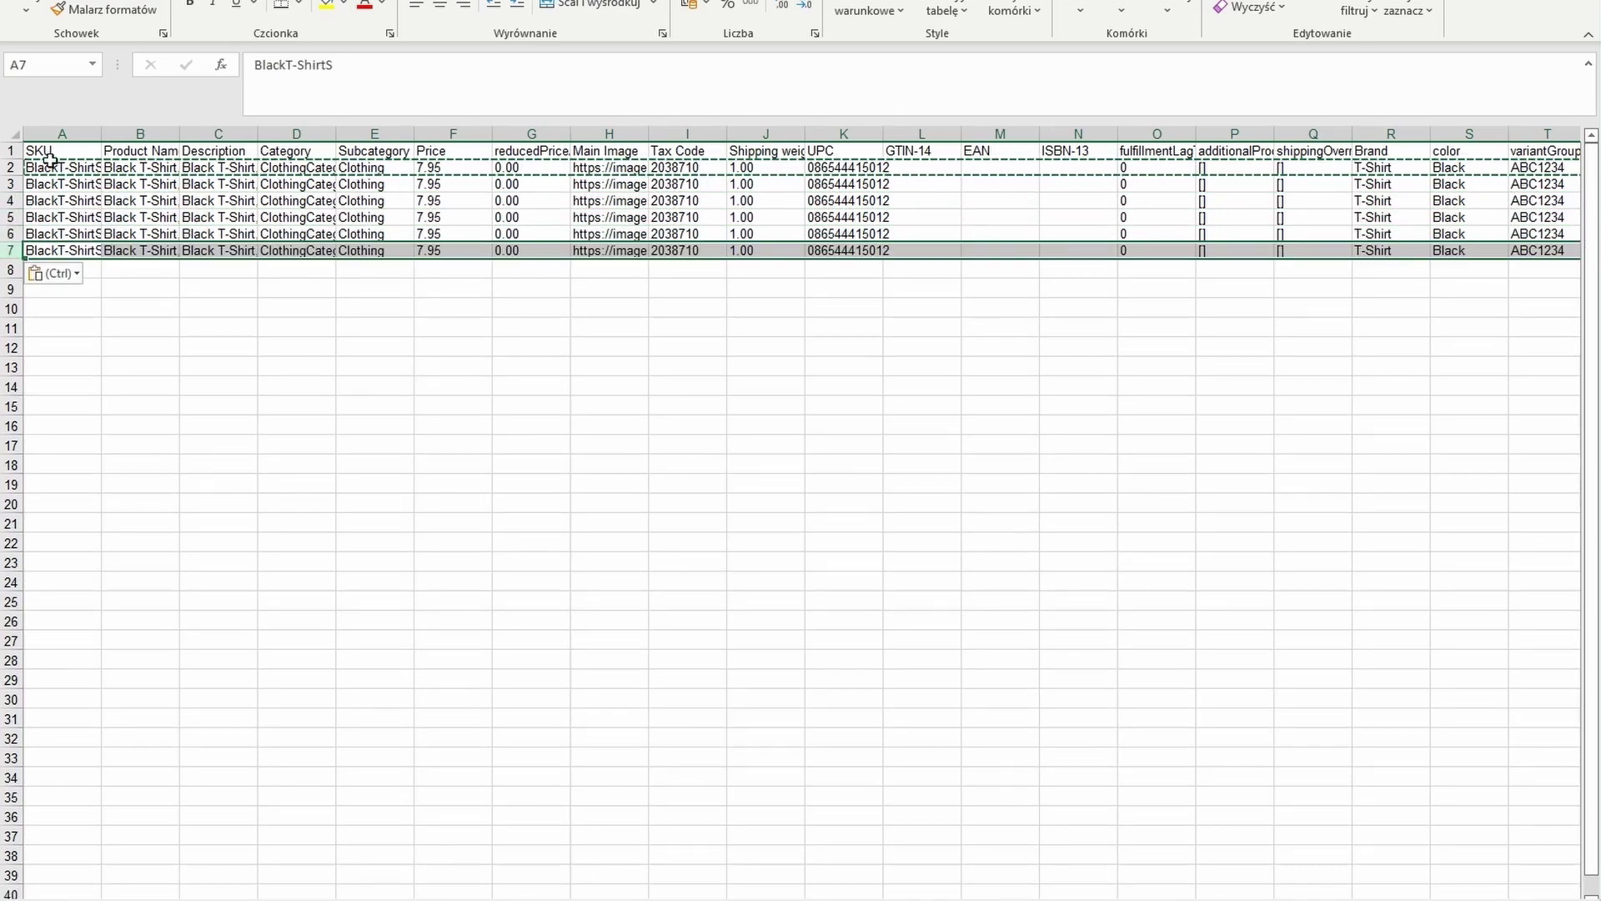
left_click(606, 166)
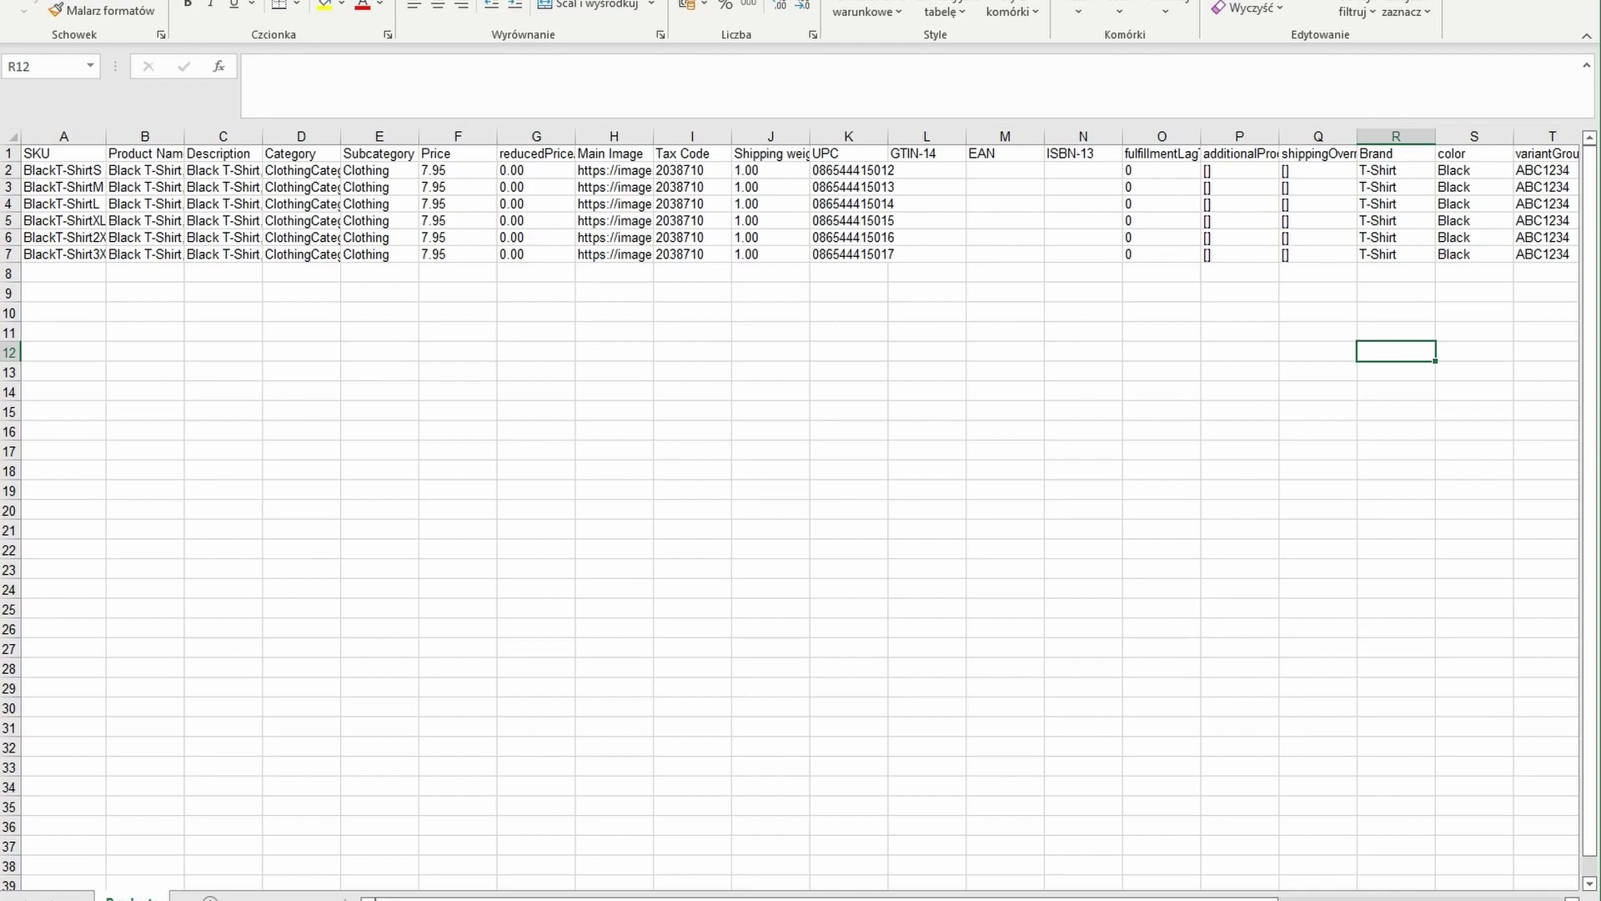
- Add a new clothingSize header in empty cell Z1
left_click_drag(417, 897, 442, 897)
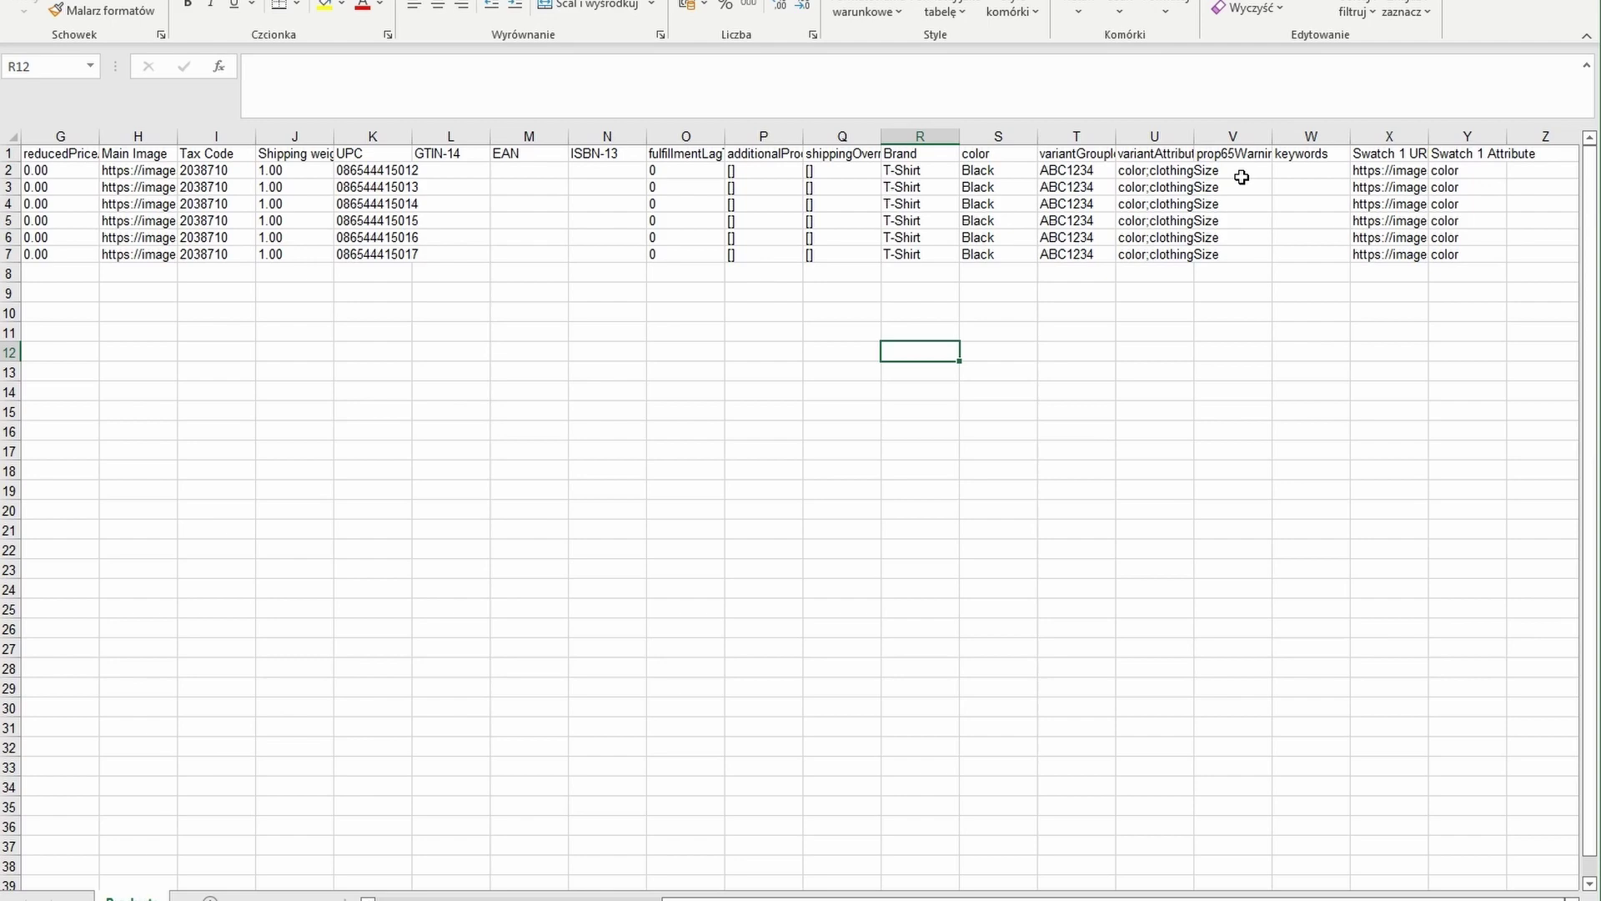
left_click(1543, 153)
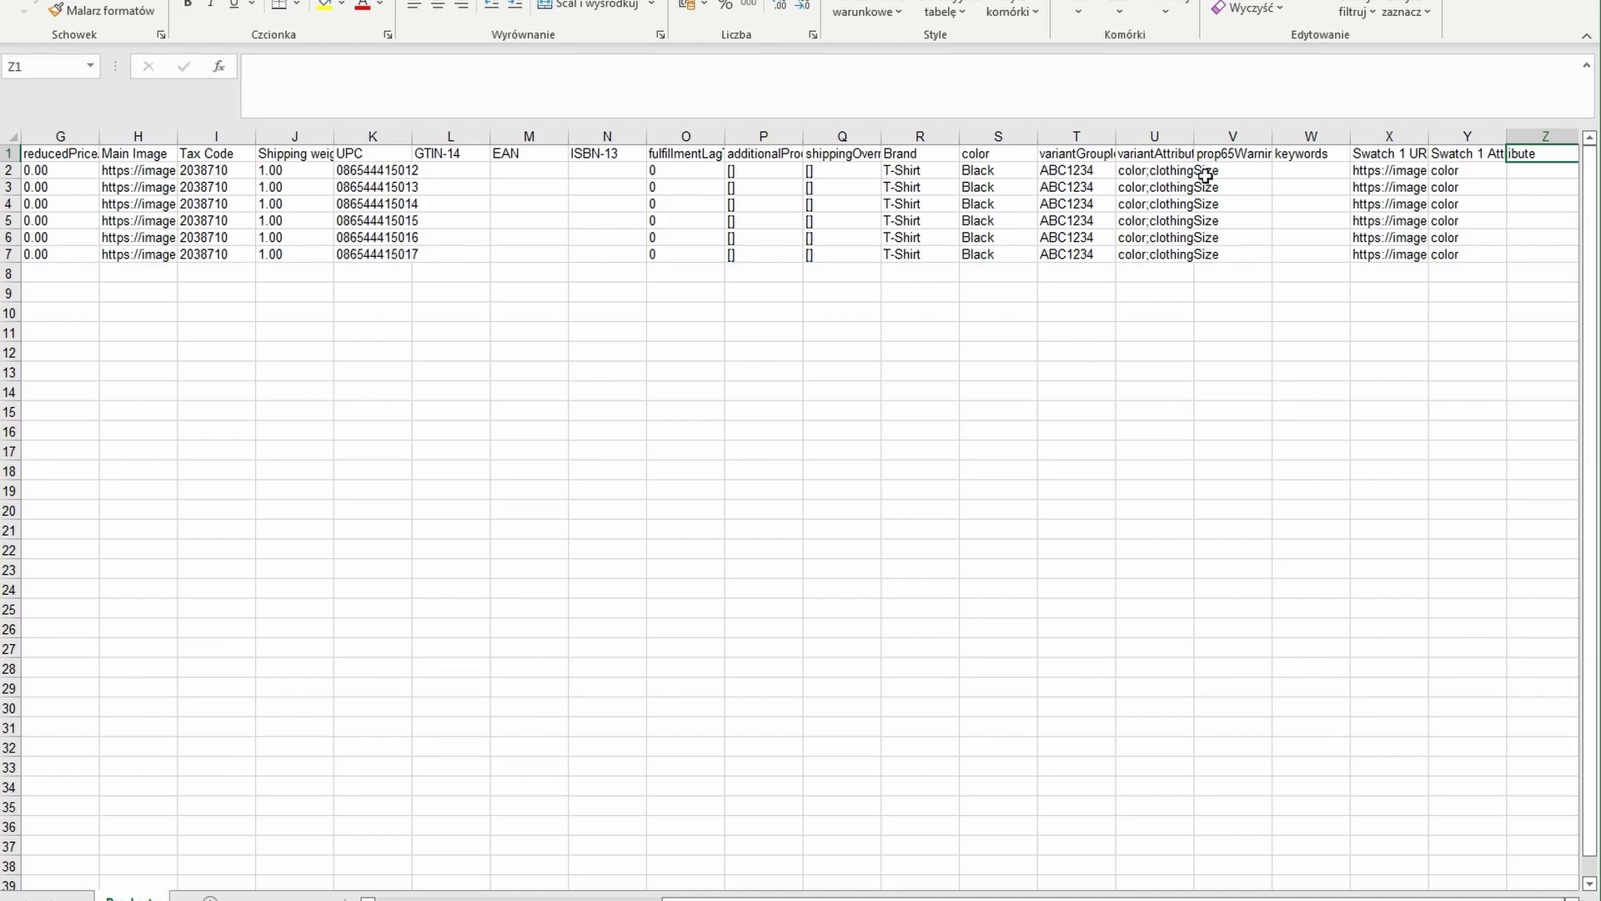
scroll(1523, 171, "right", 1)
type("c")
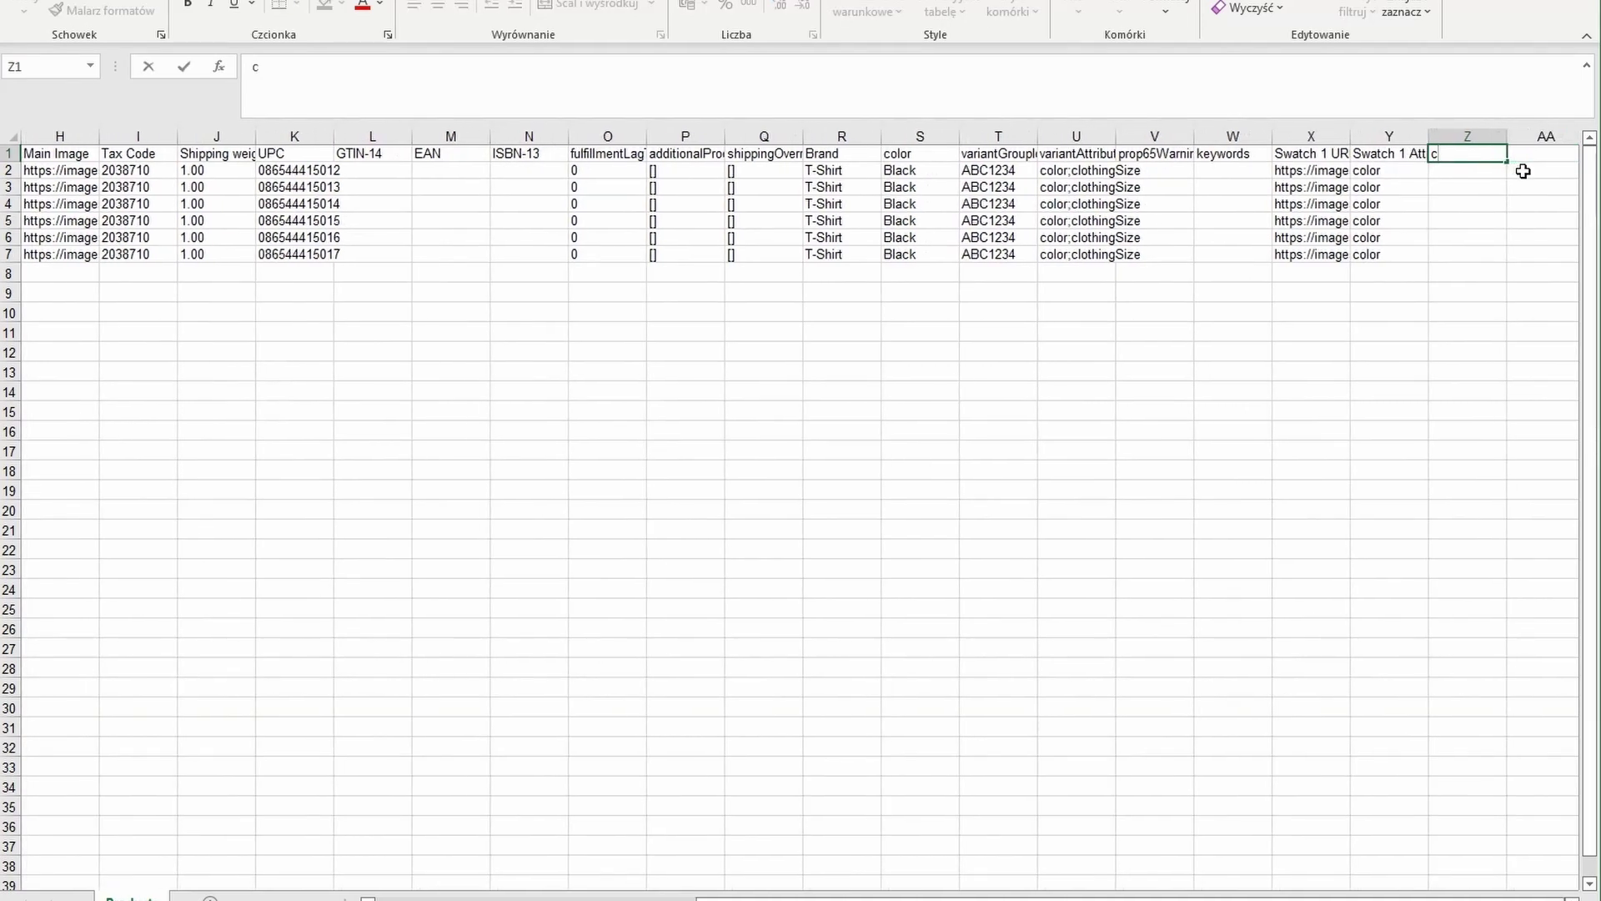
type("lothingSIze")
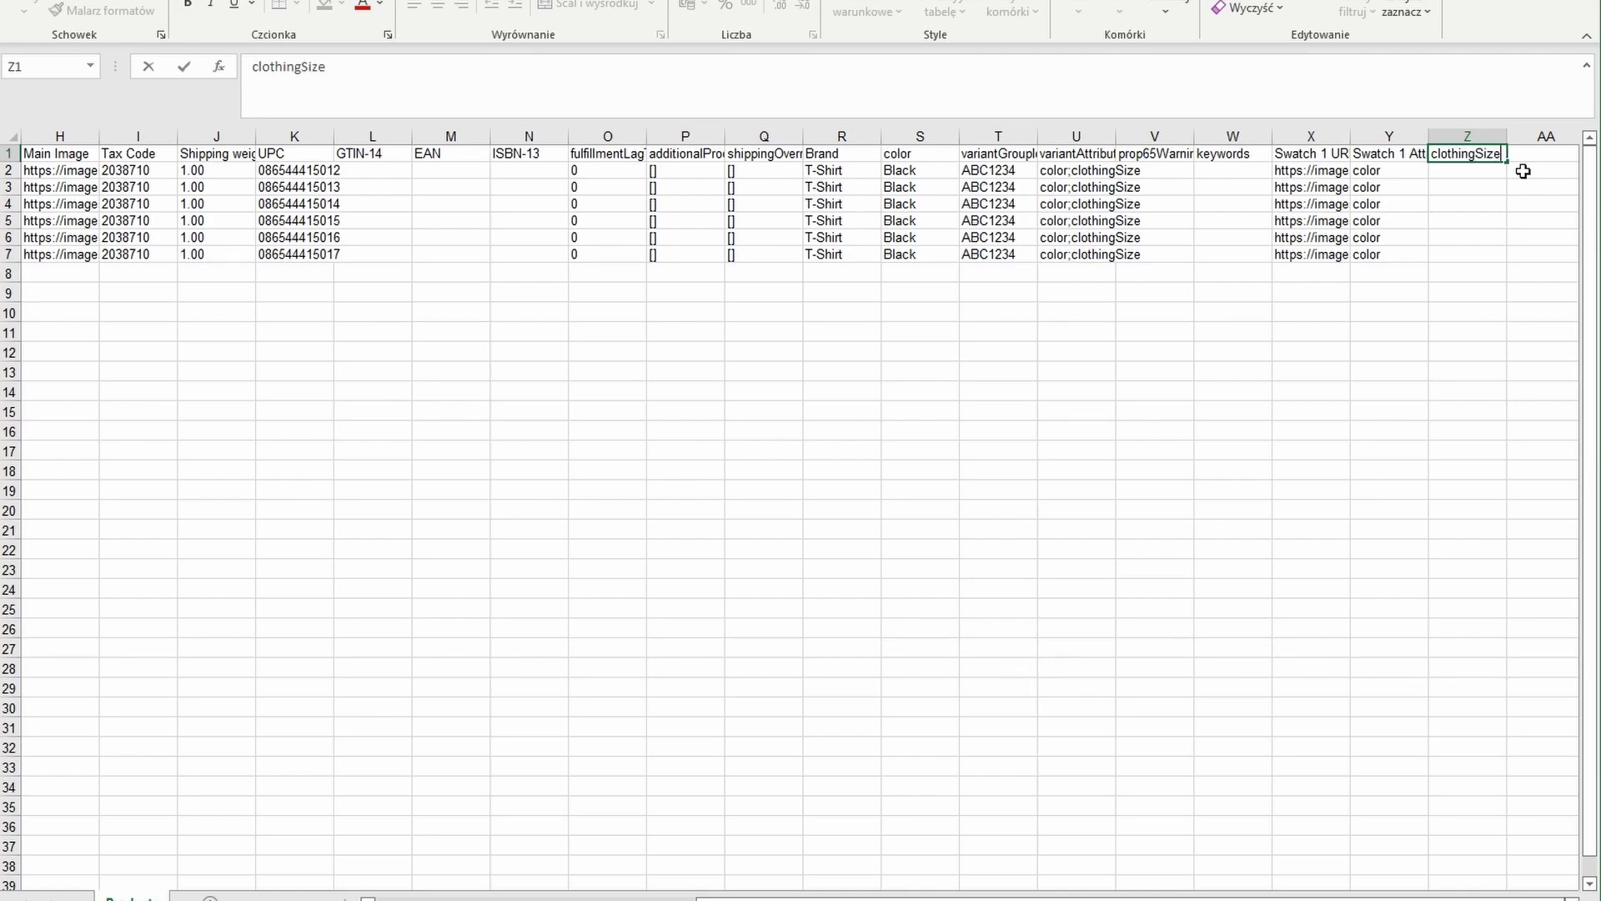
- Enter sizes S, M, L, XL, 2XL and 3XL in cells Z2 through Z7
left_click(1476, 173)
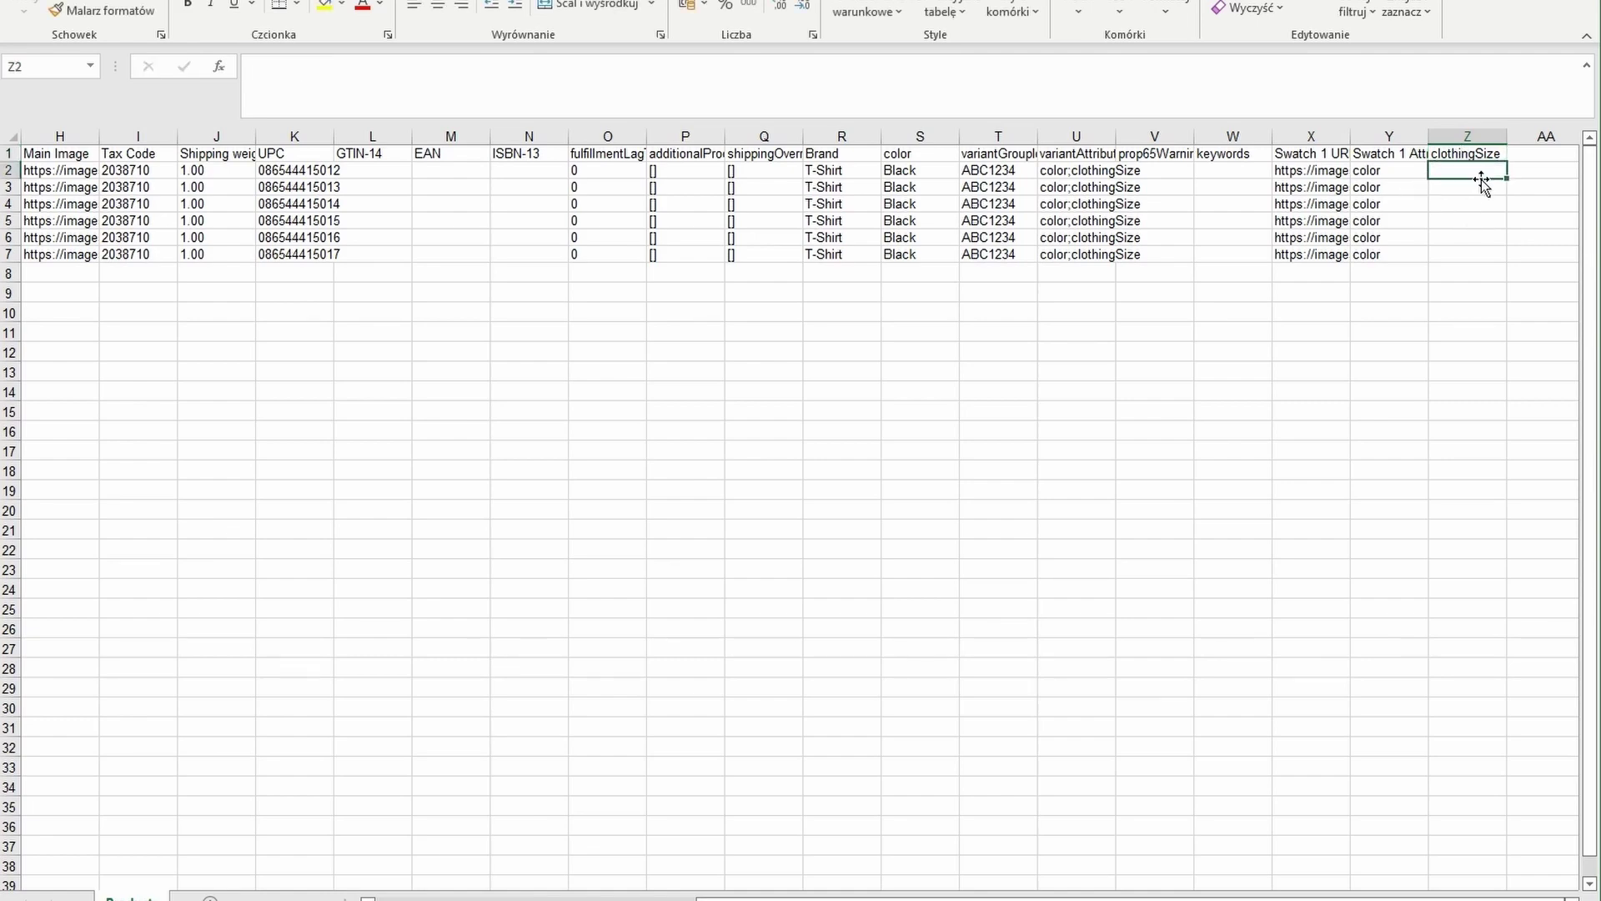
type("S")
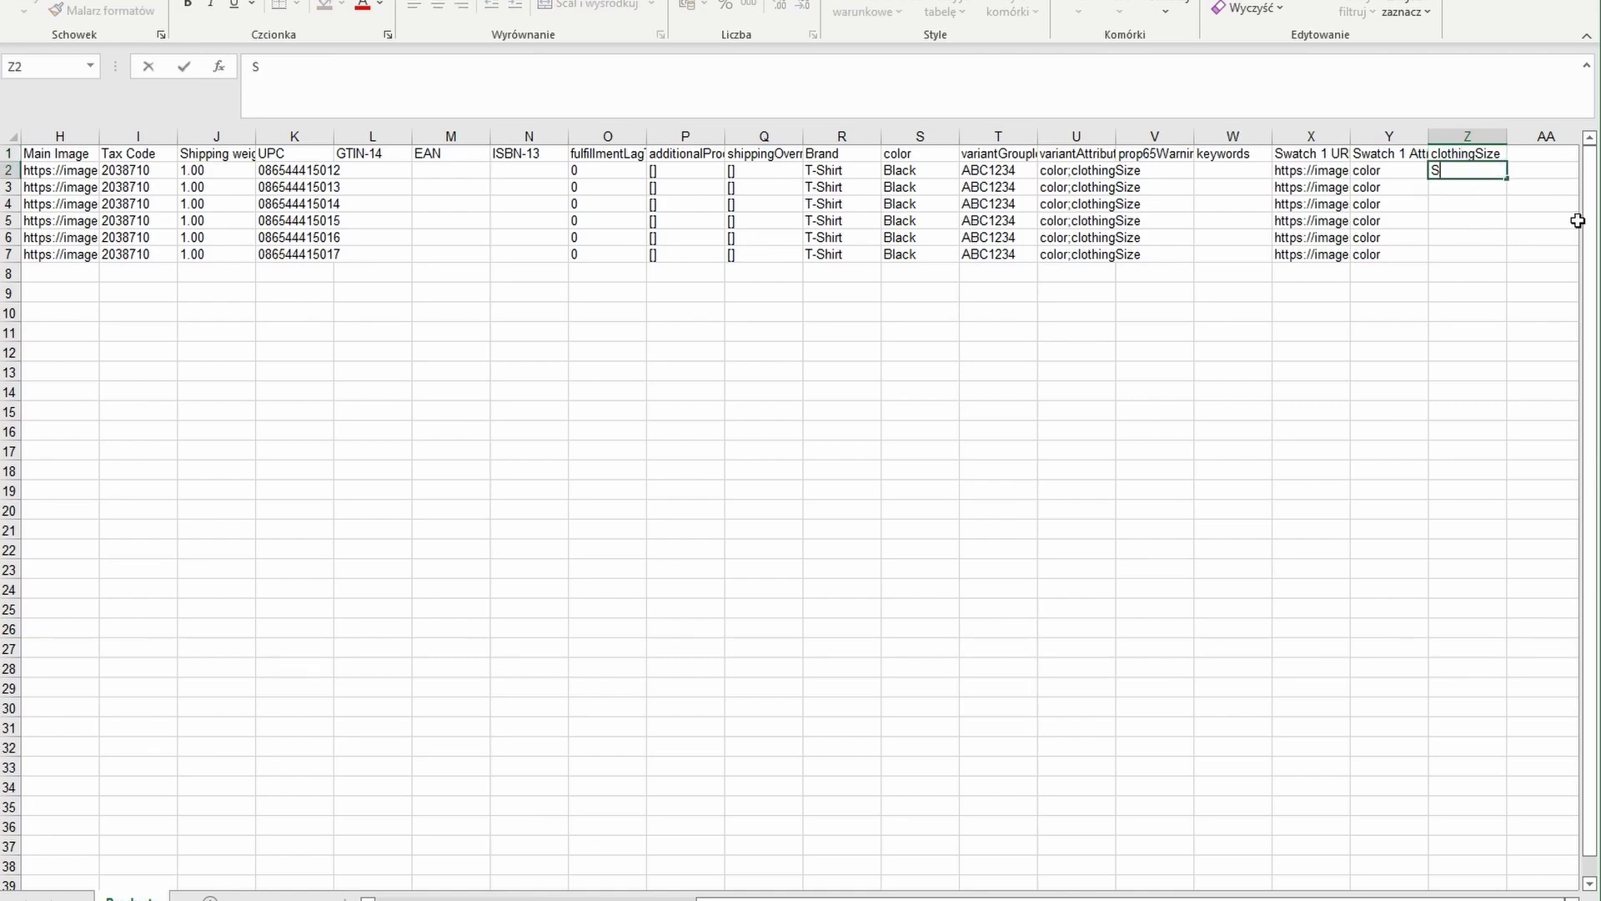
left_click(1456, 187)
type("M")
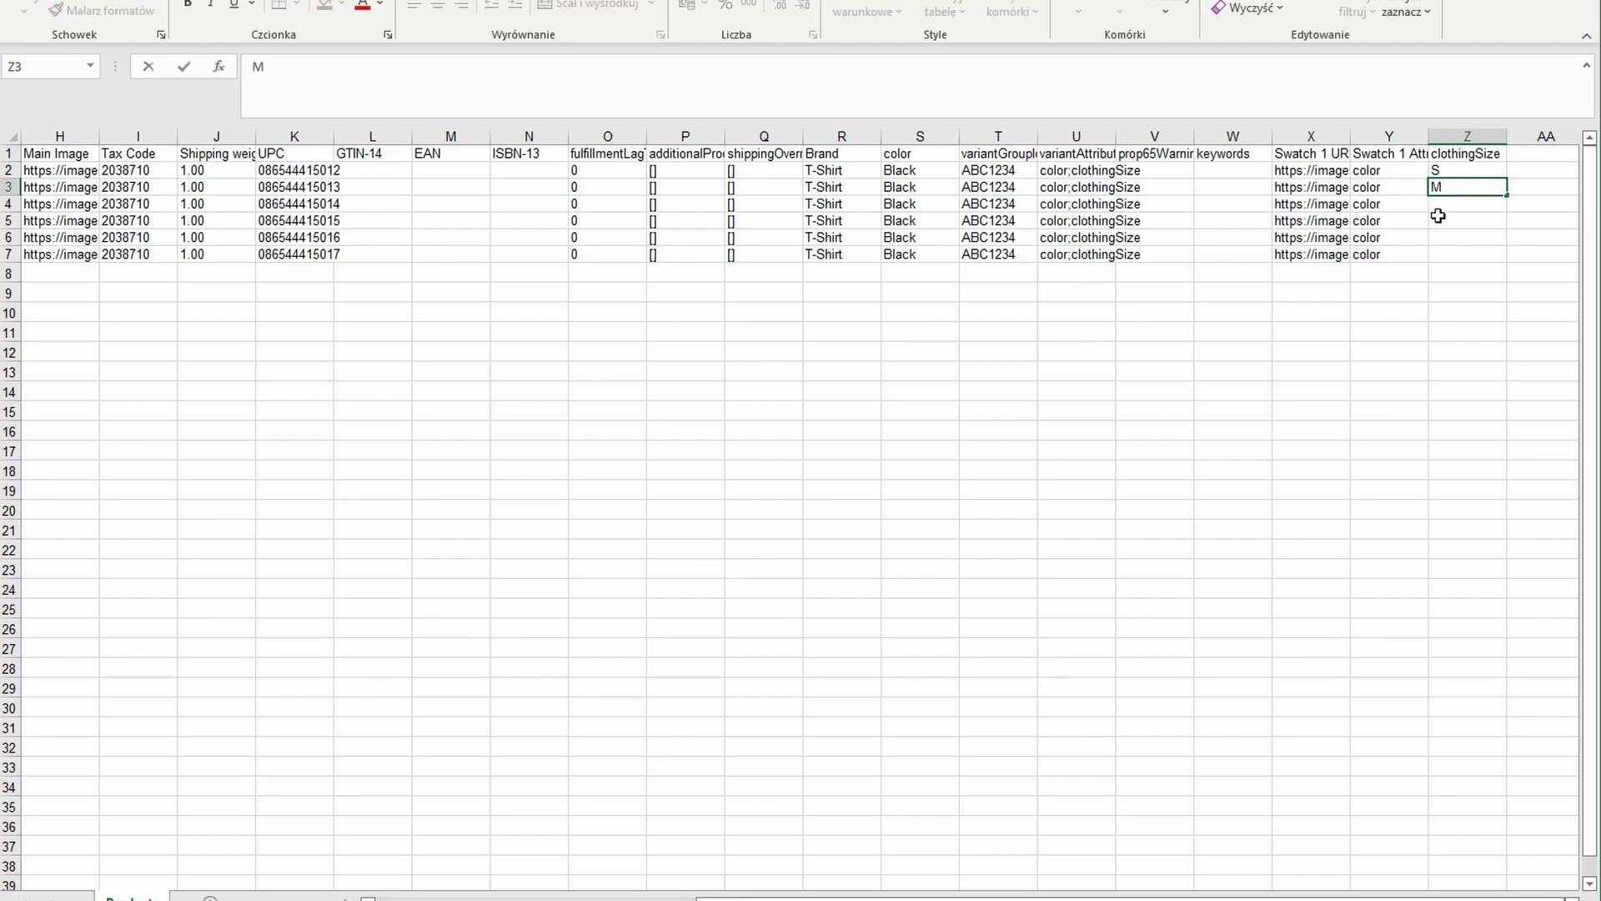
left_click(1466, 206)
type("L")
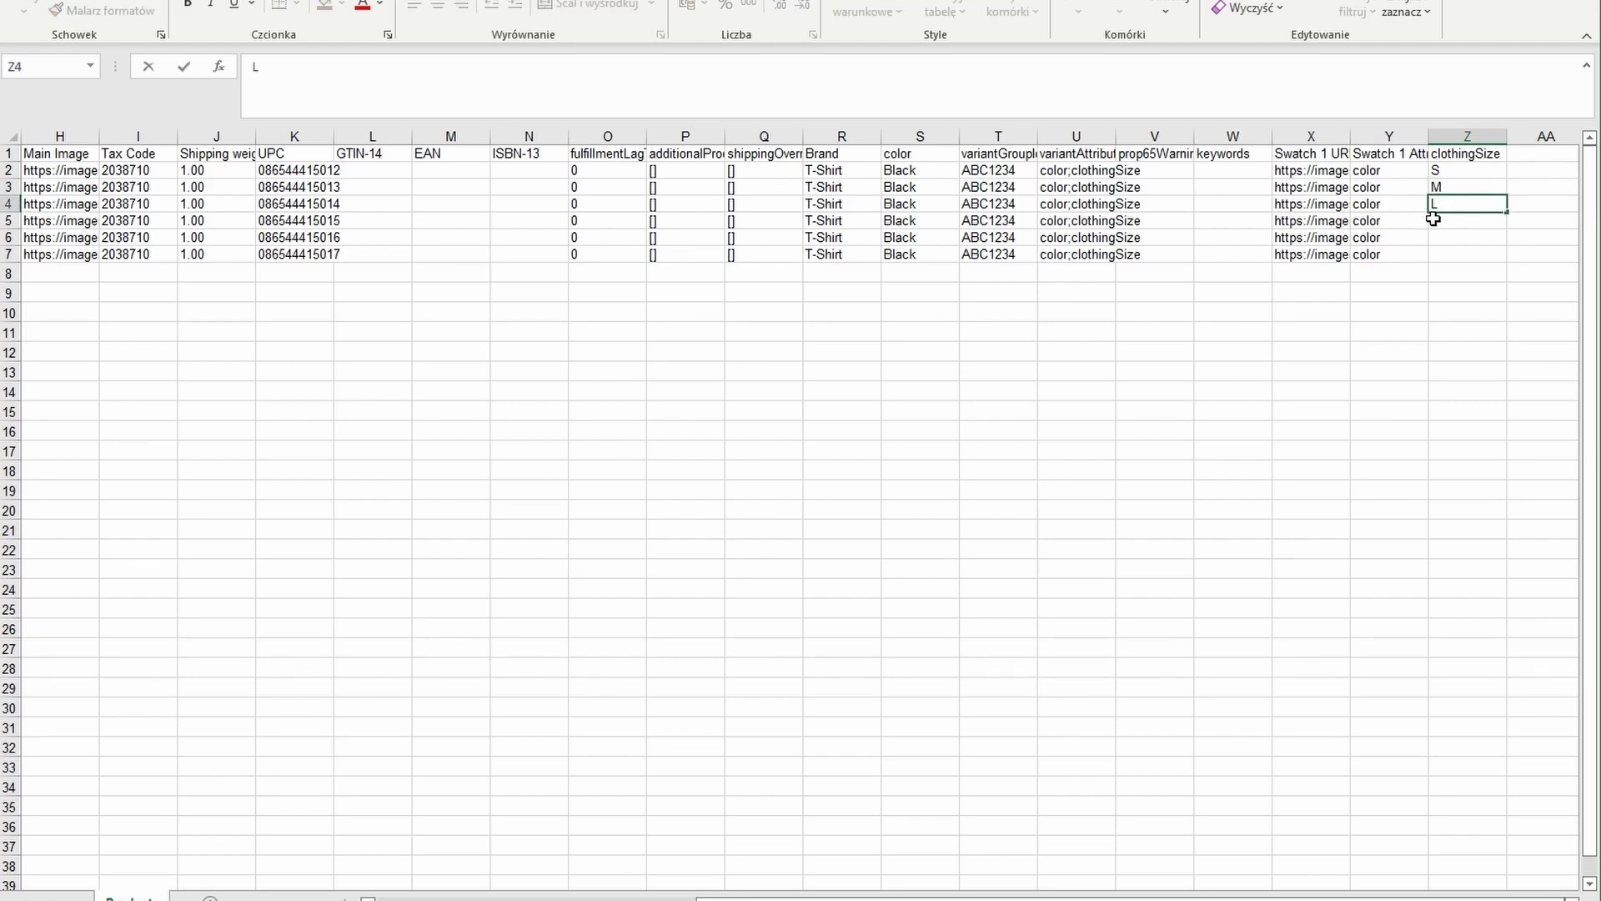
left_click(1453, 220)
type("XL")
left_click(1448, 240)
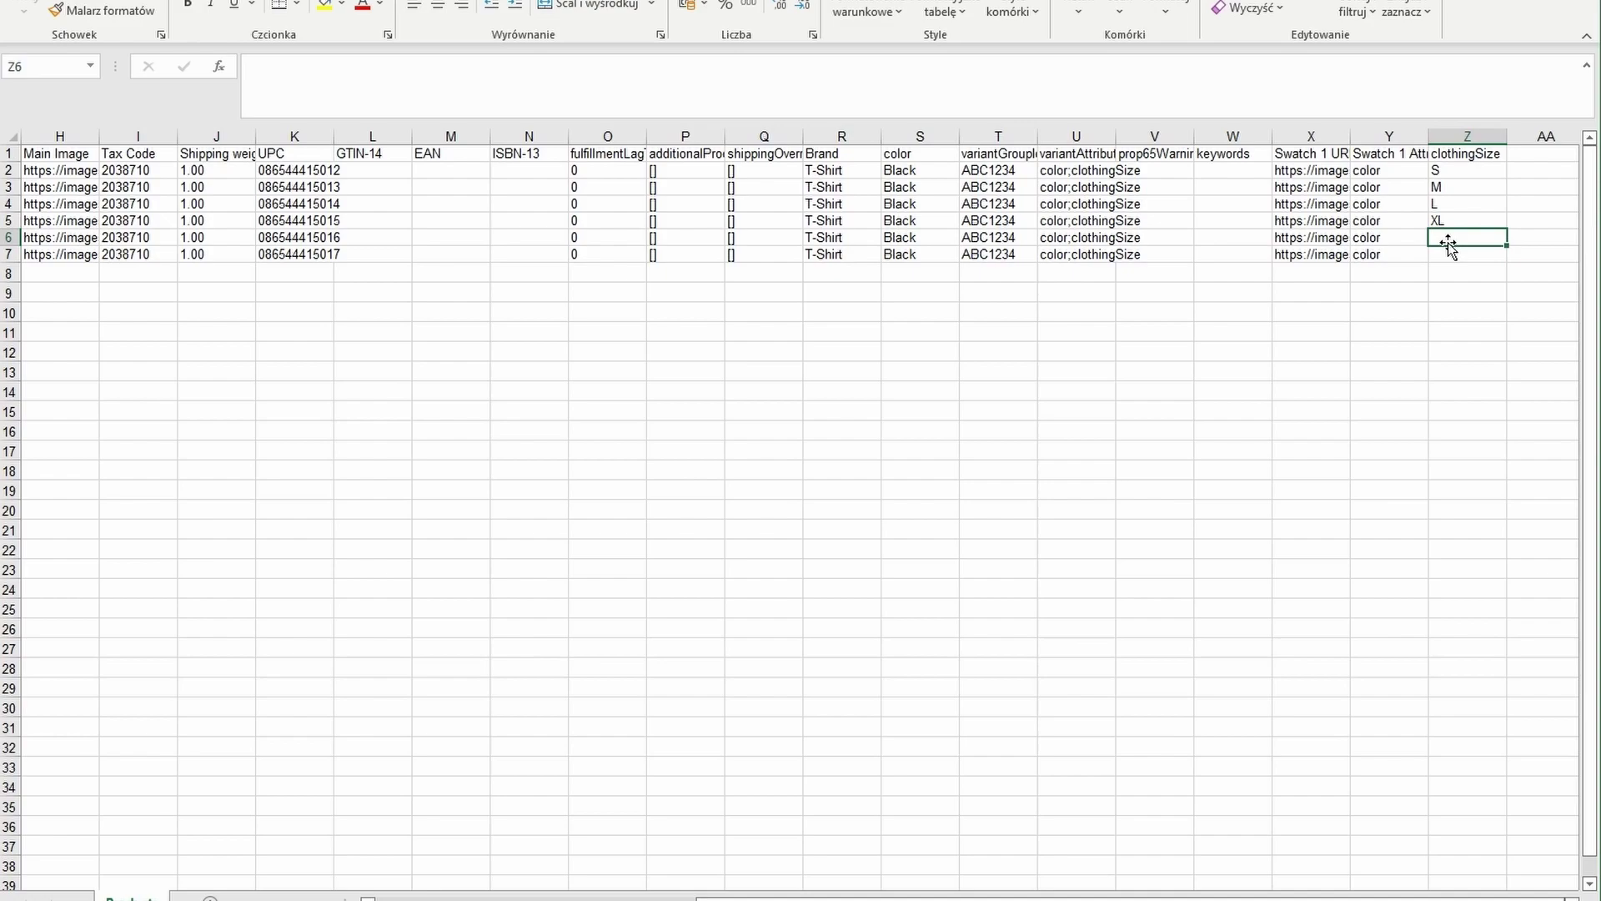
type("2XL")
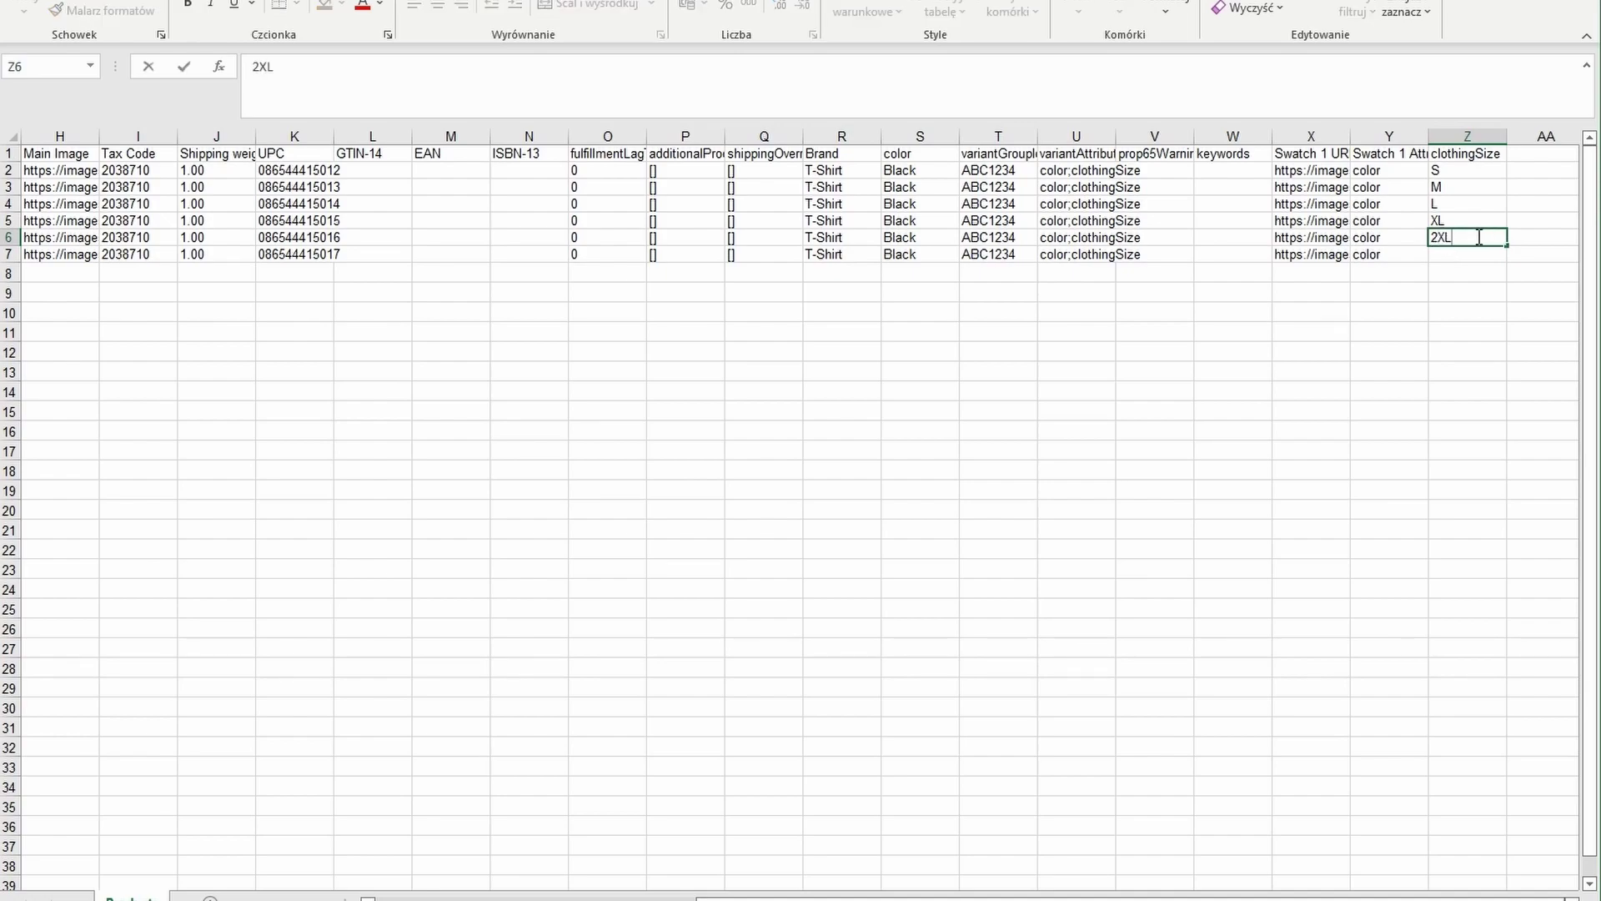
left_click(1465, 253)
type("3XL")
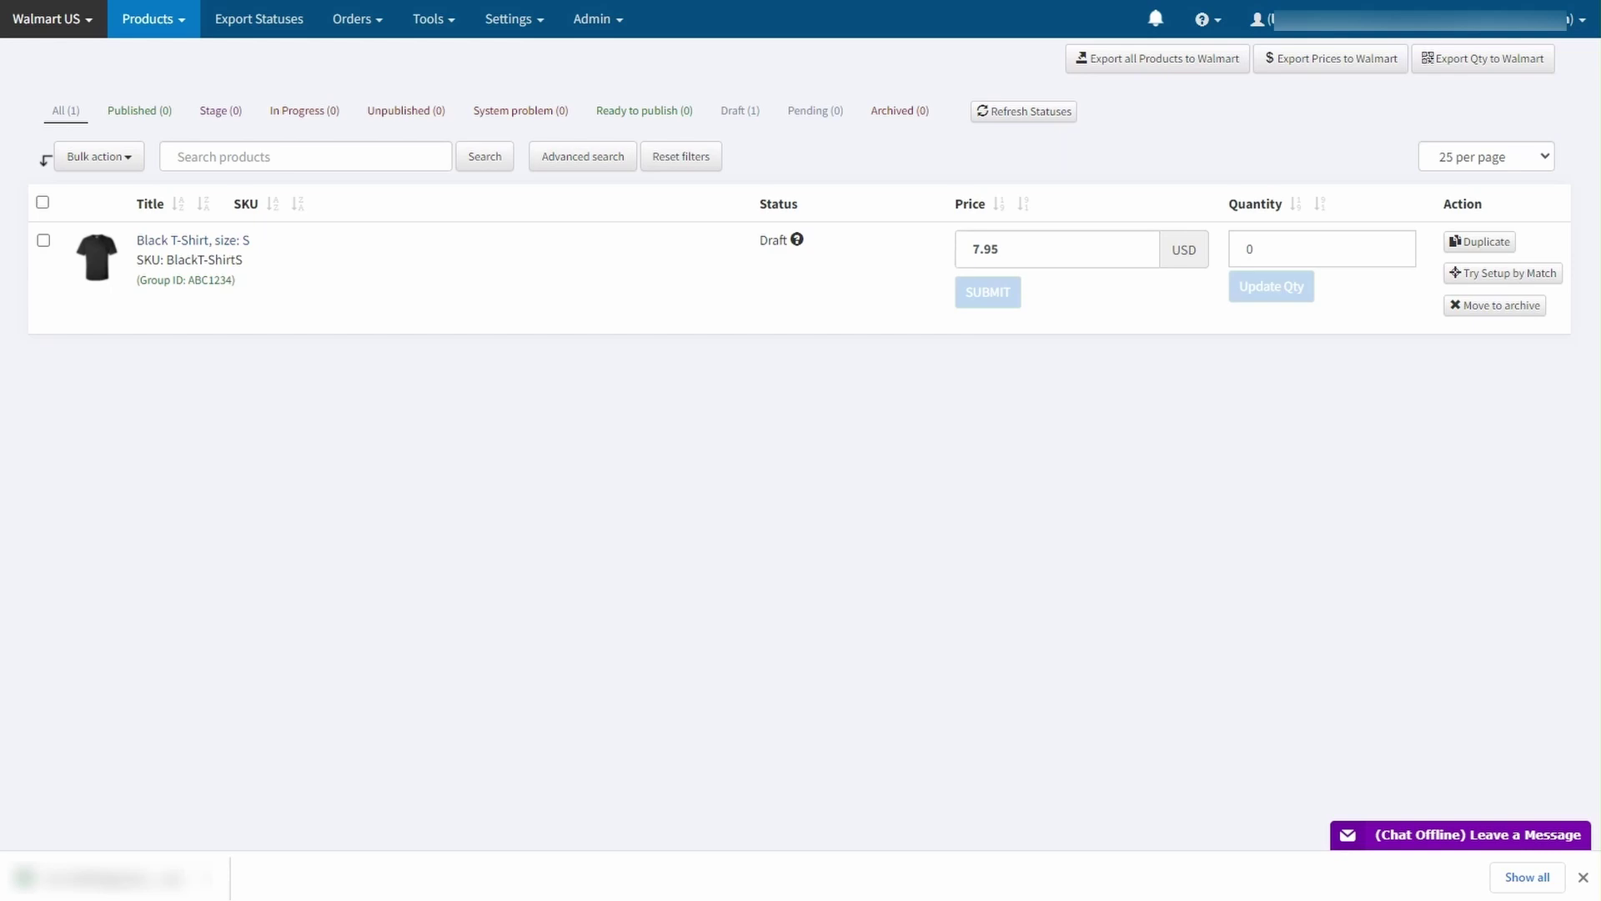
- Import BasicSpreadsheet.xlsx through Products > From CSV/XLS and upload it for column mapping
left_click(130, 33)
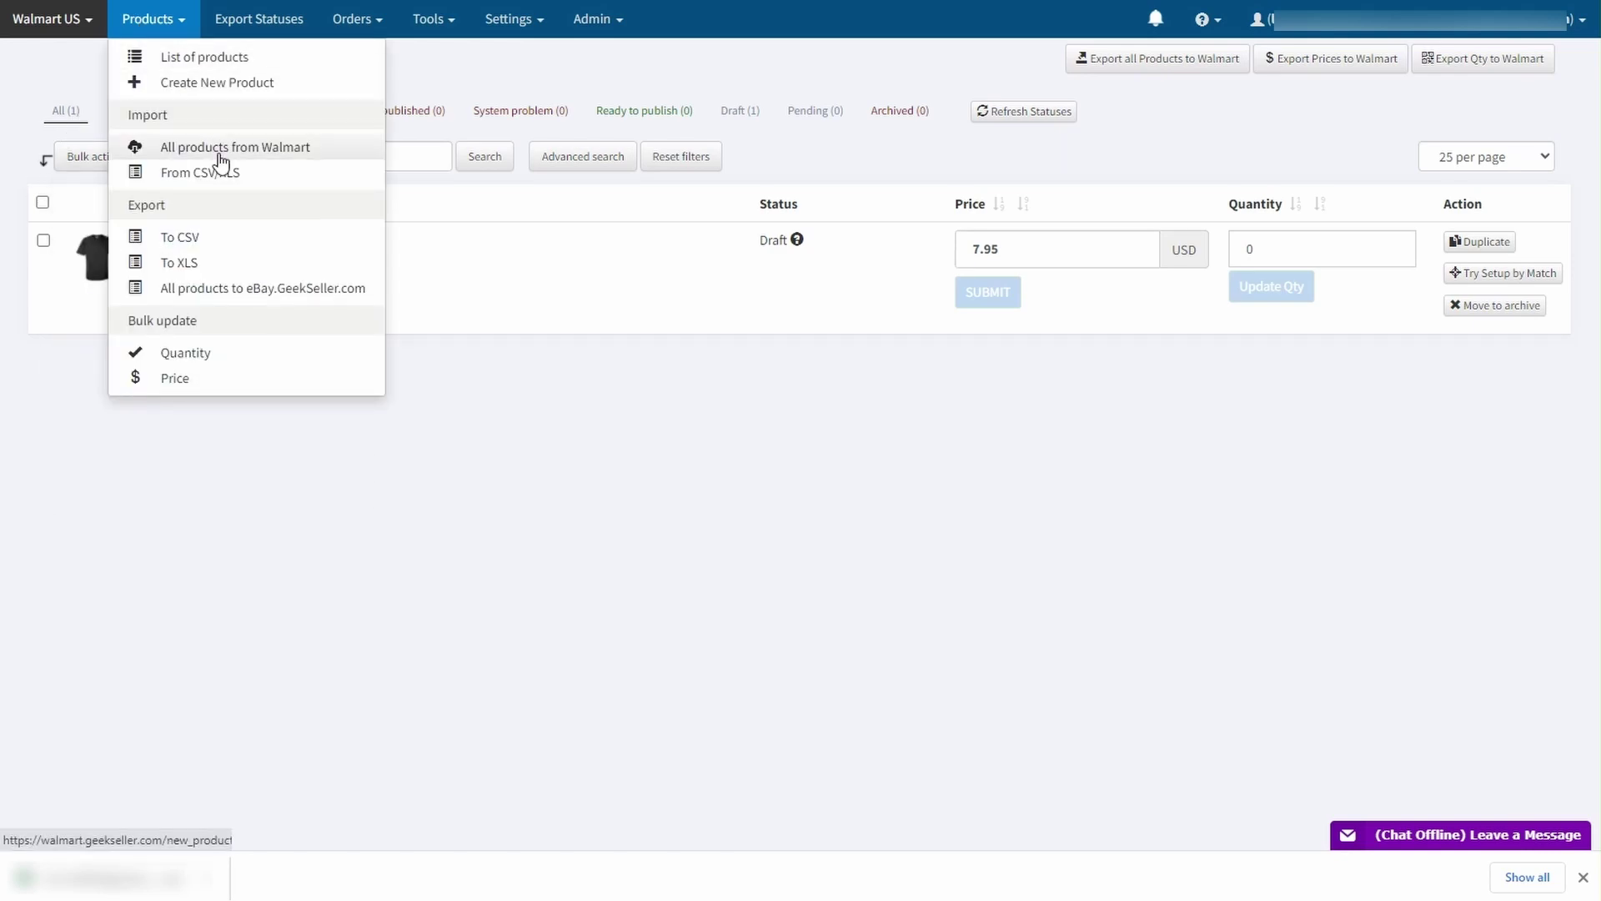
left_click(228, 185)
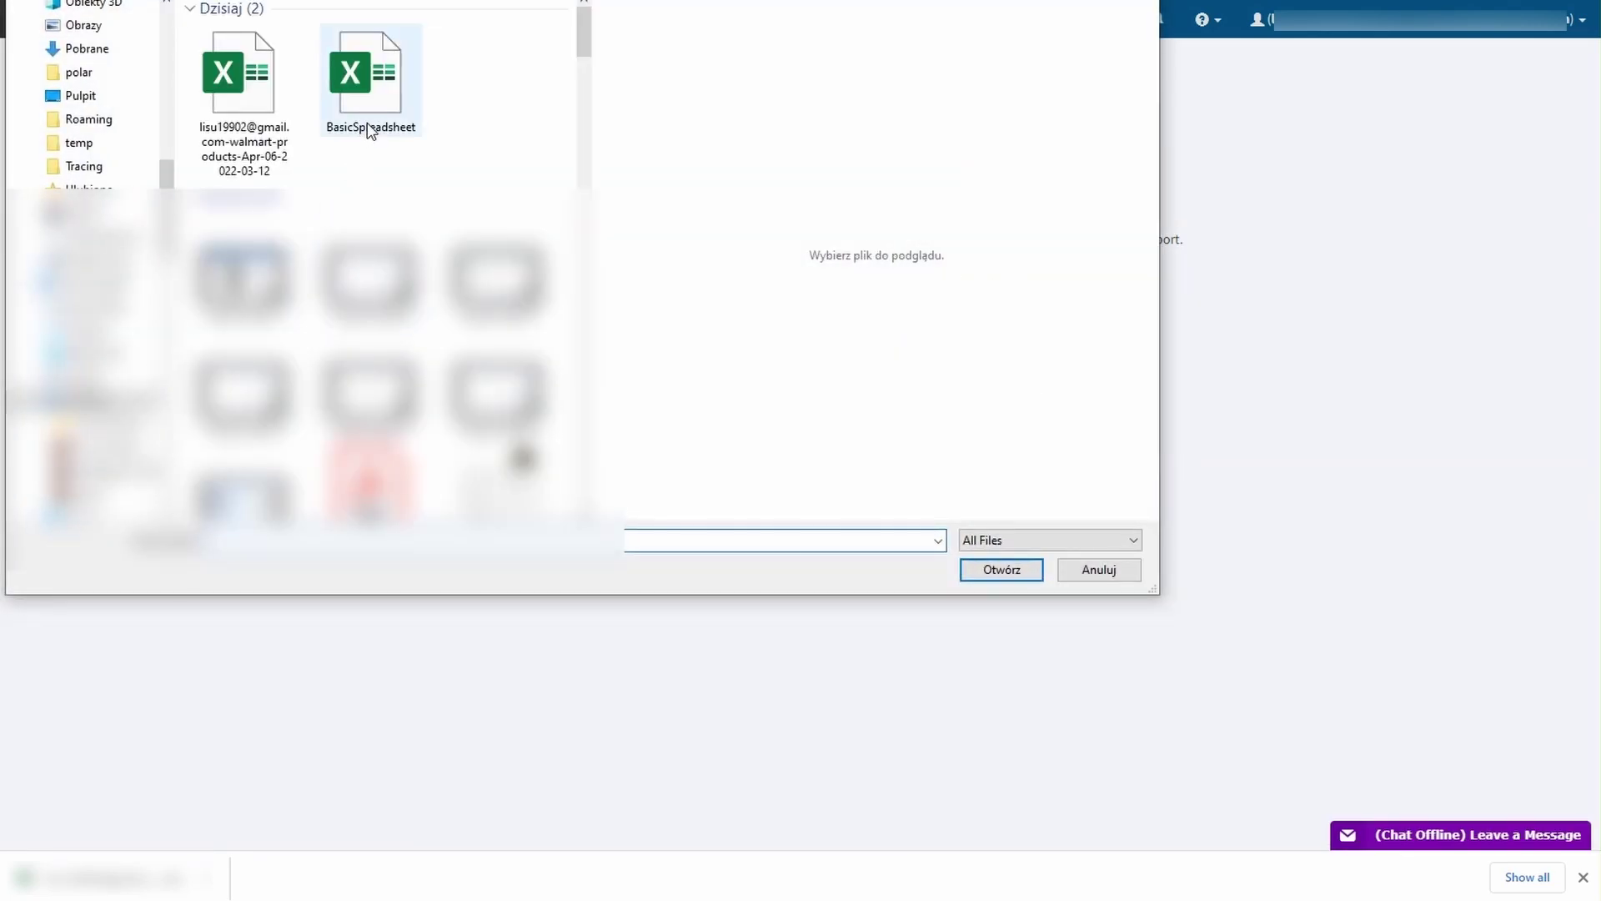
left_click(367, 104)
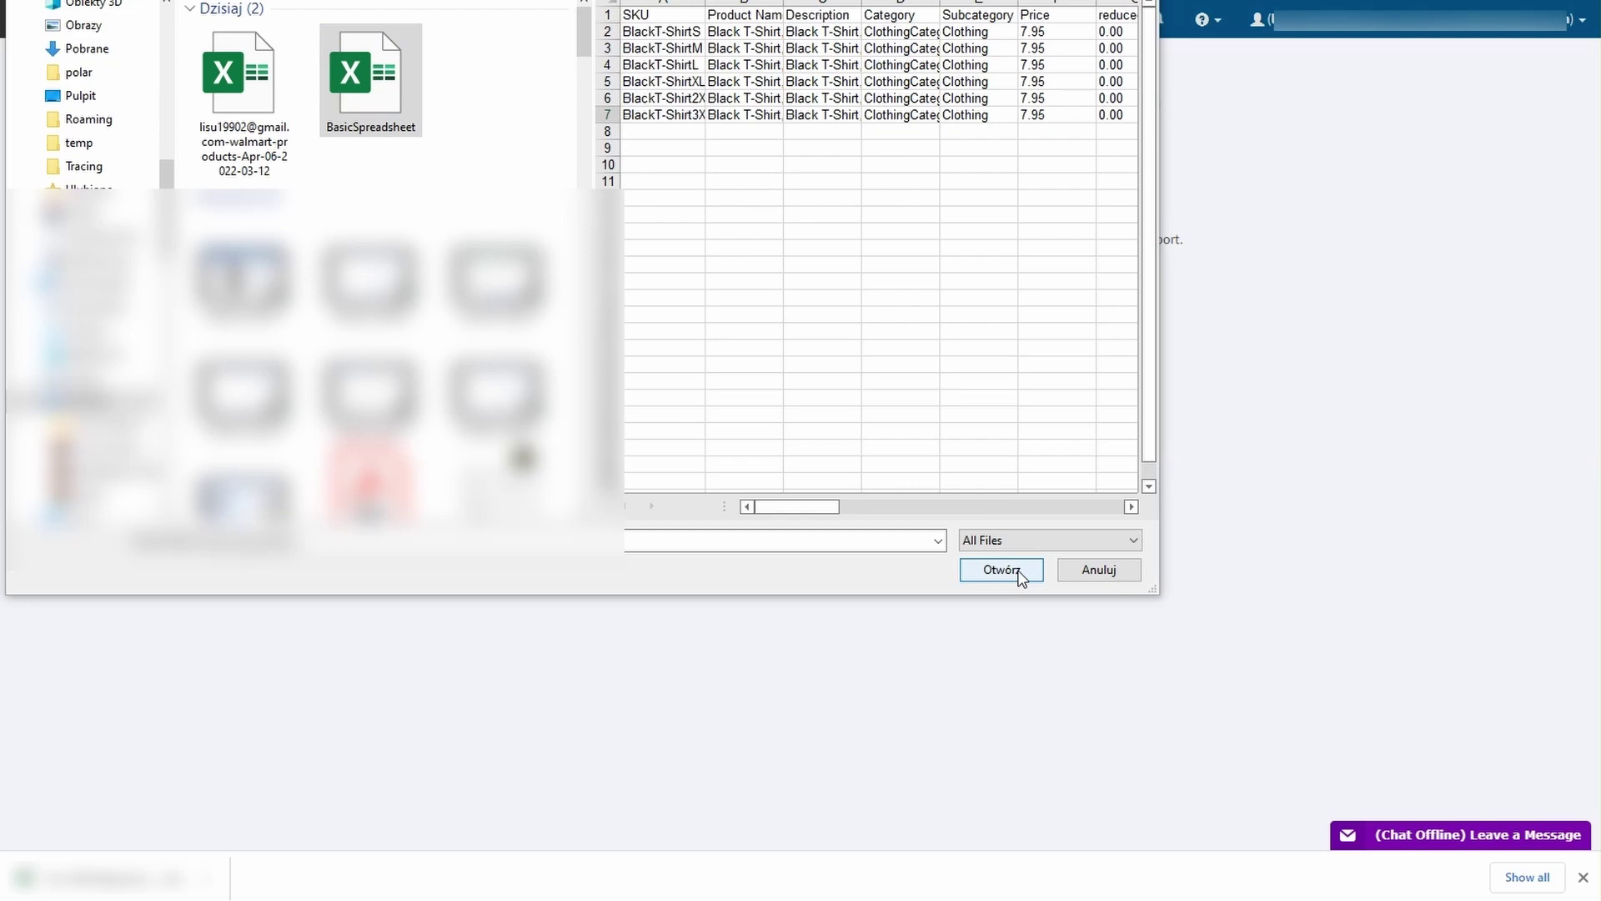
left_click(1004, 570)
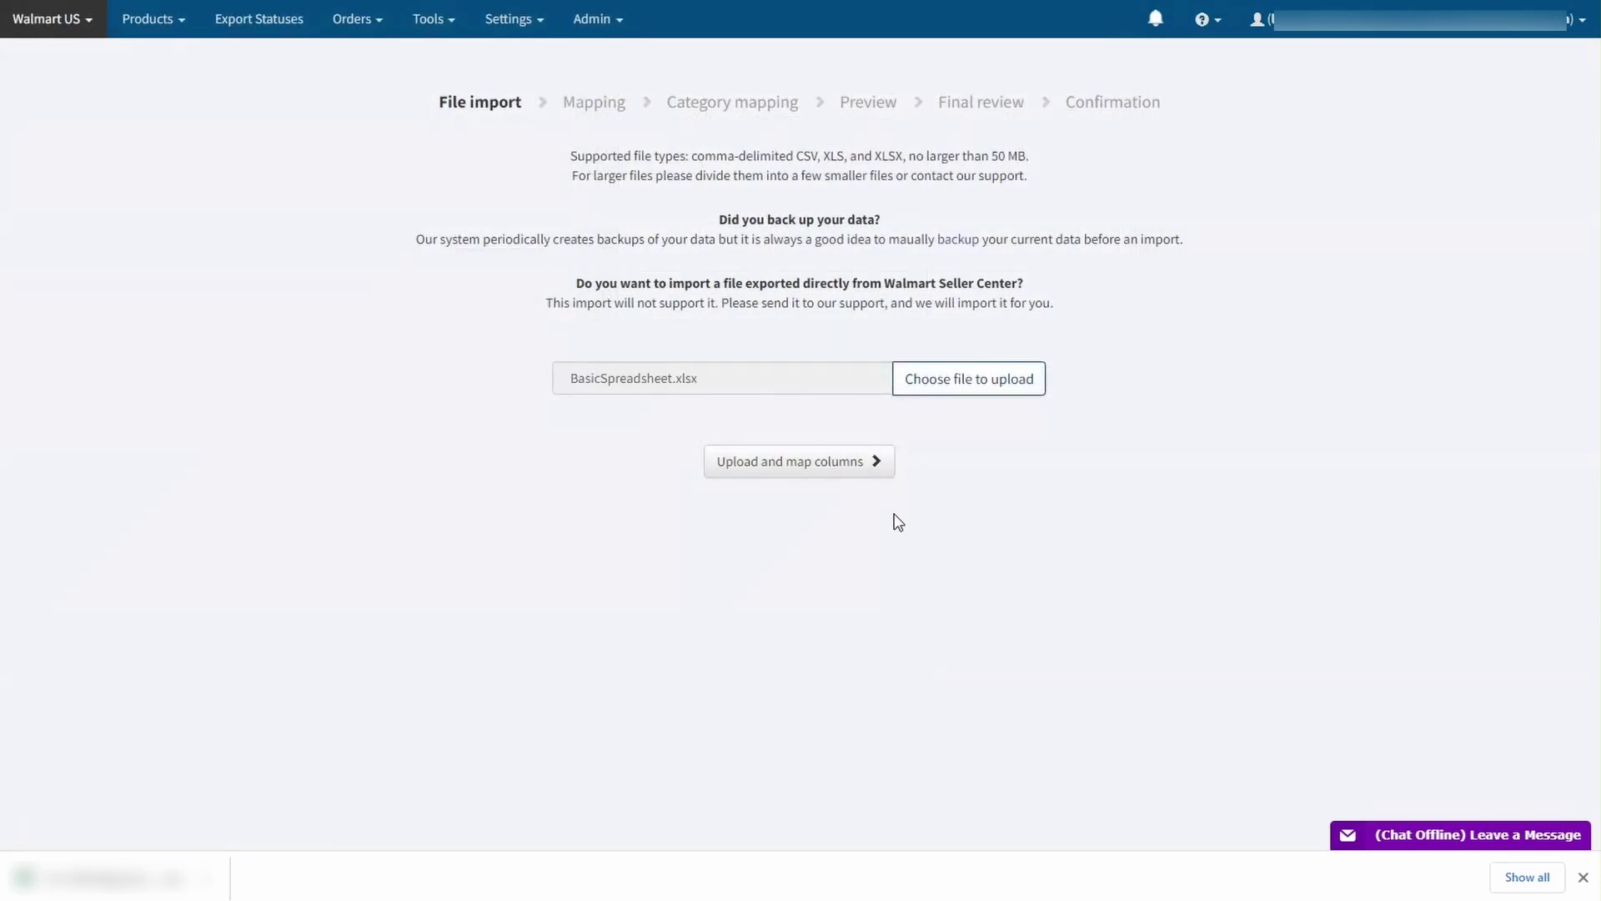
left_click(784, 467)
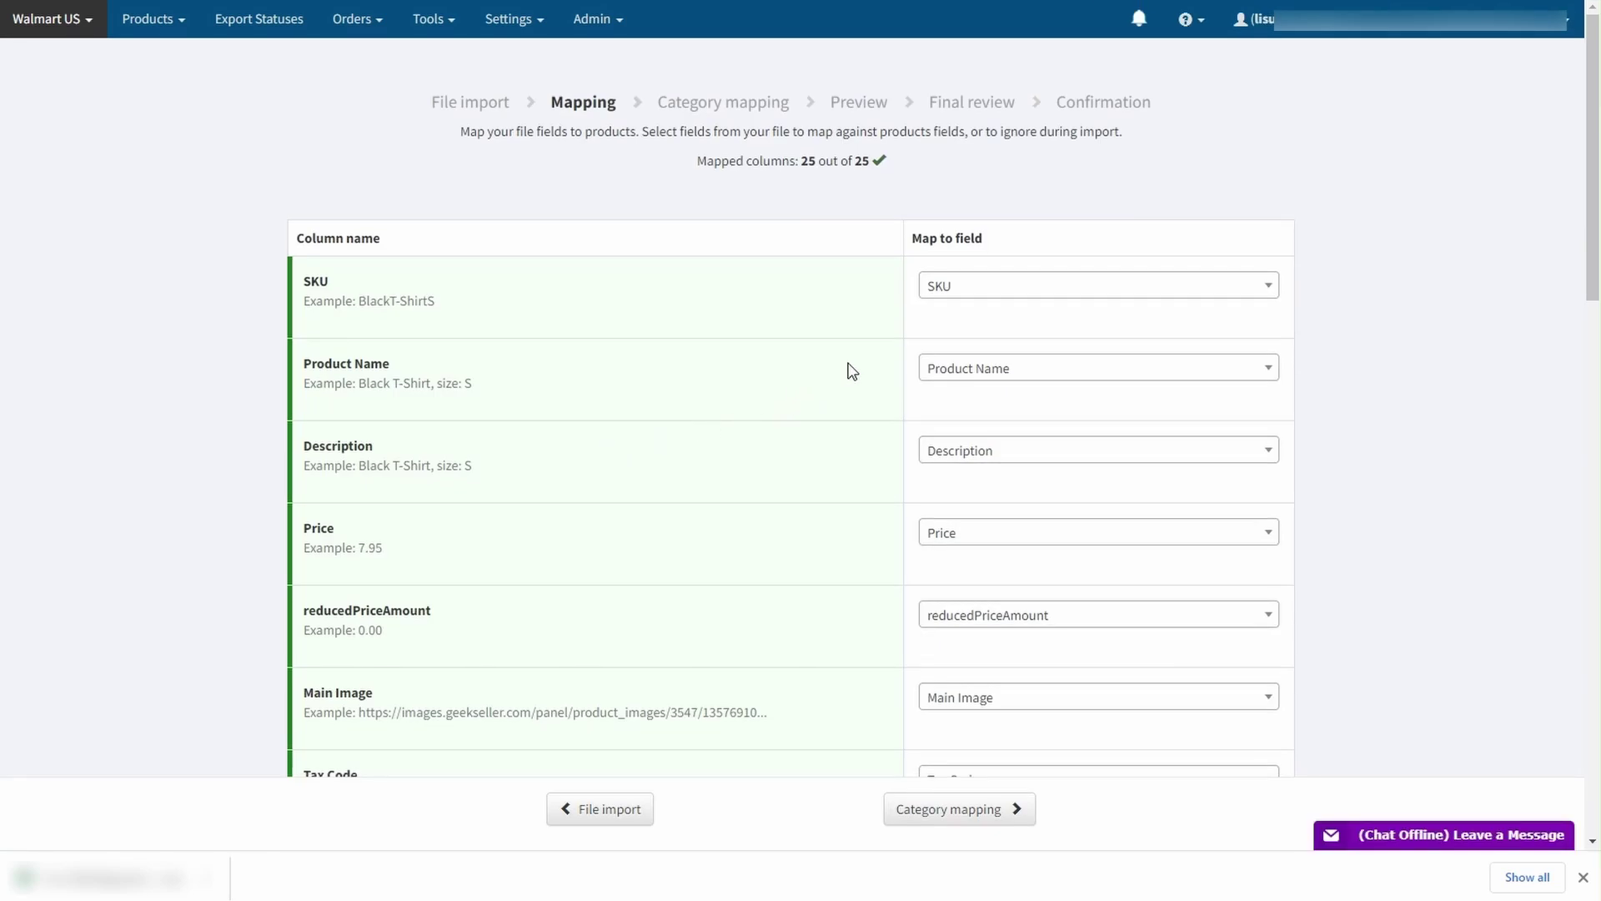
- Accept the column and category mappings, check the six-row preview, and proceed to final review
scroll(597, 533, "down", 18)
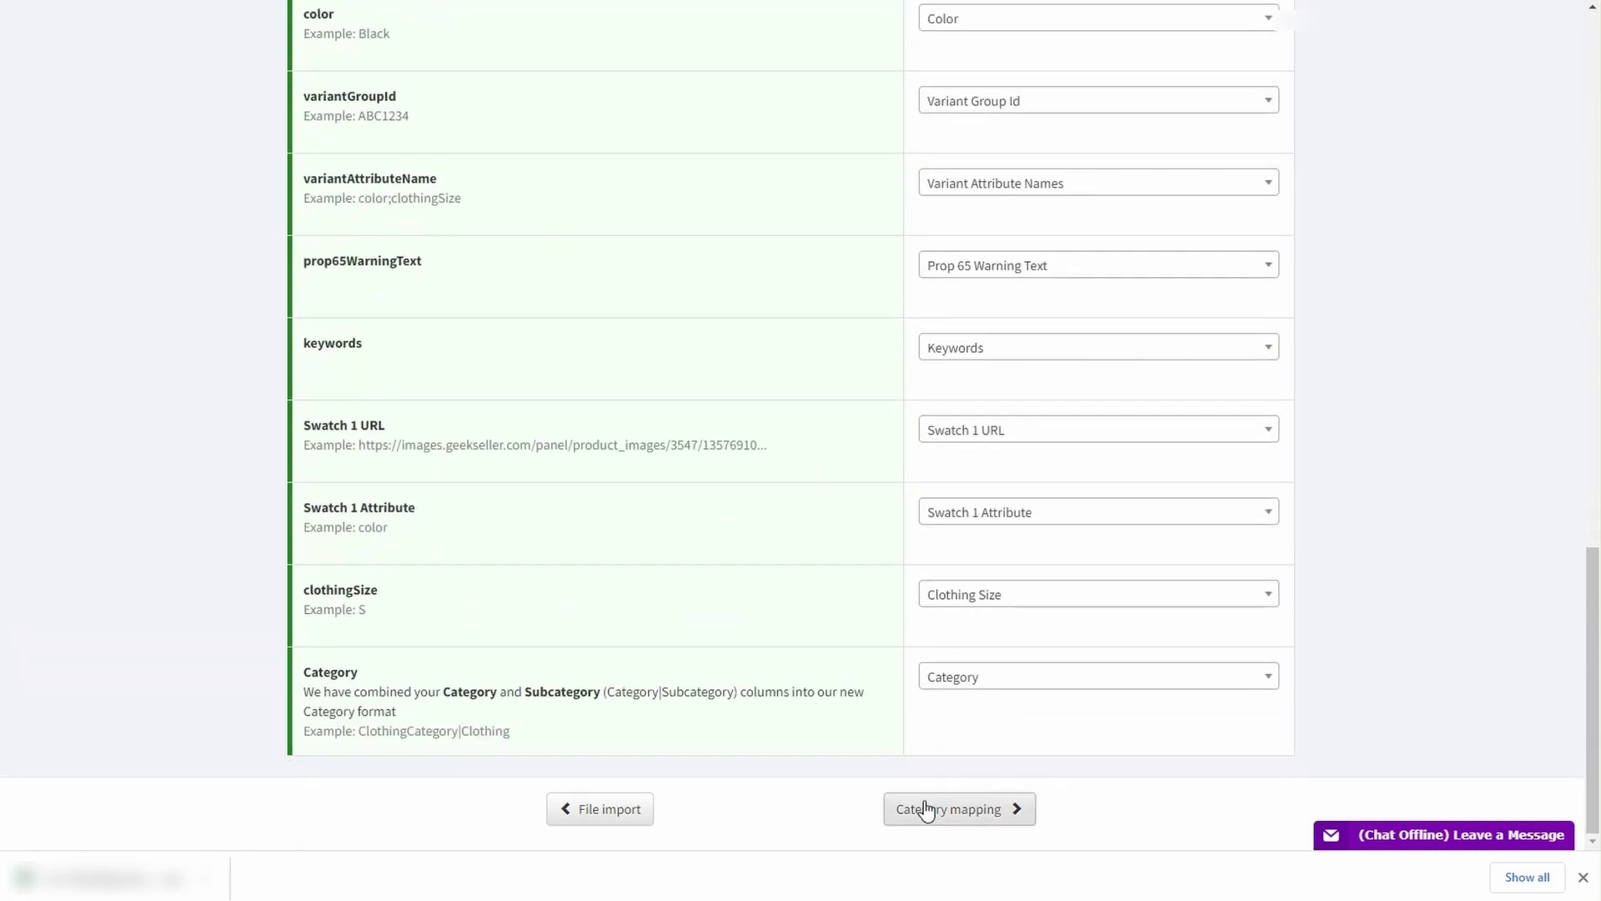
left_click(925, 807)
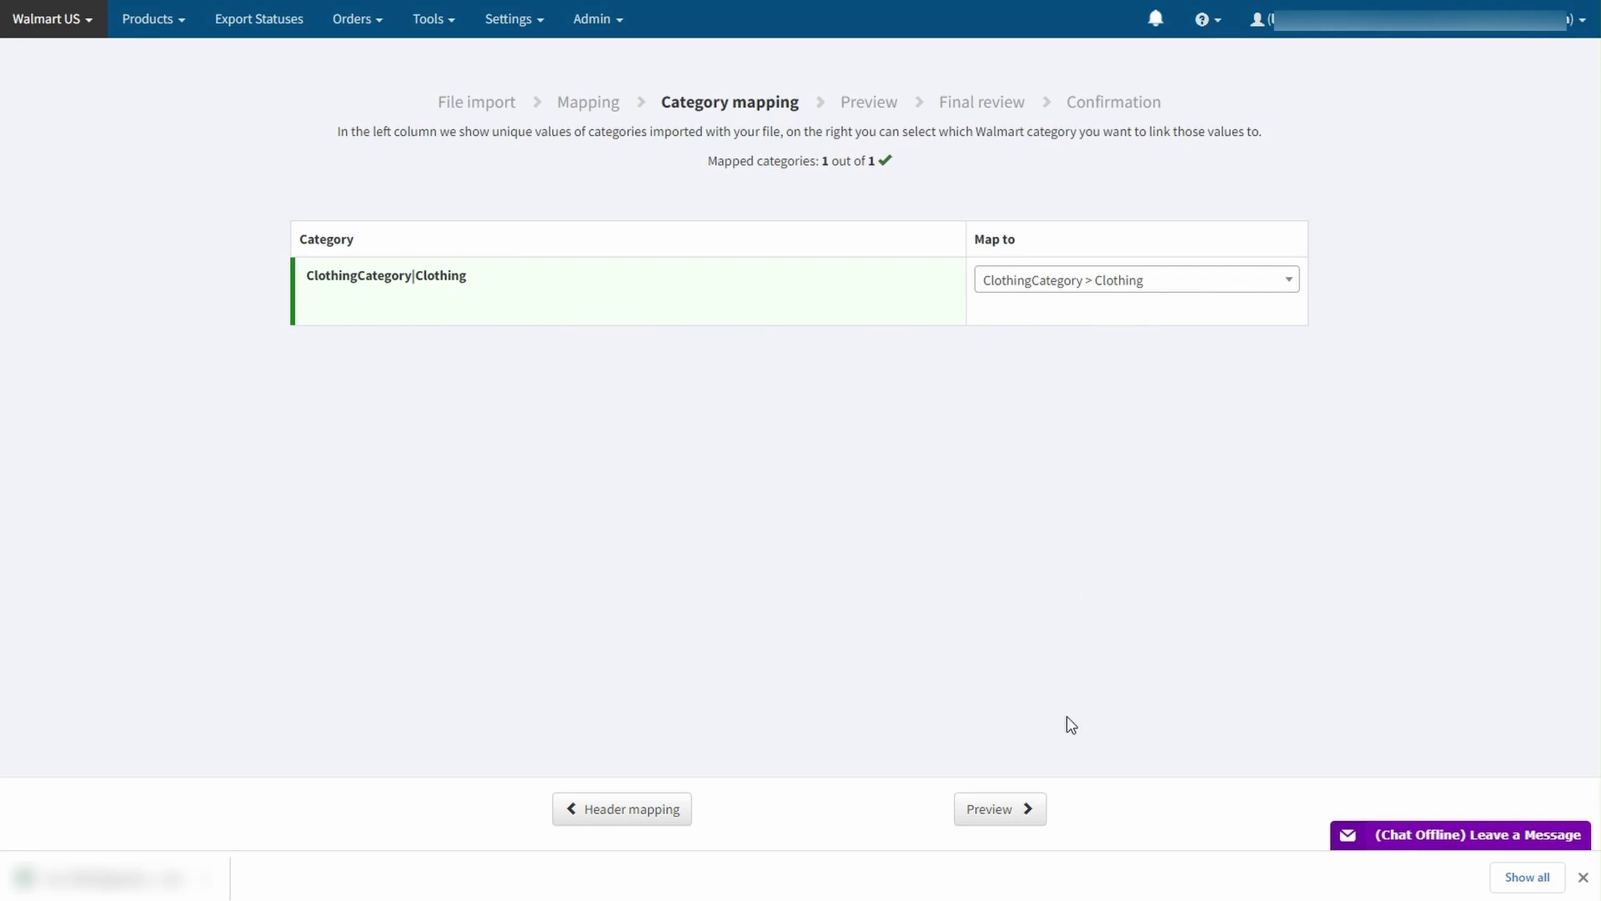
left_click(1023, 820)
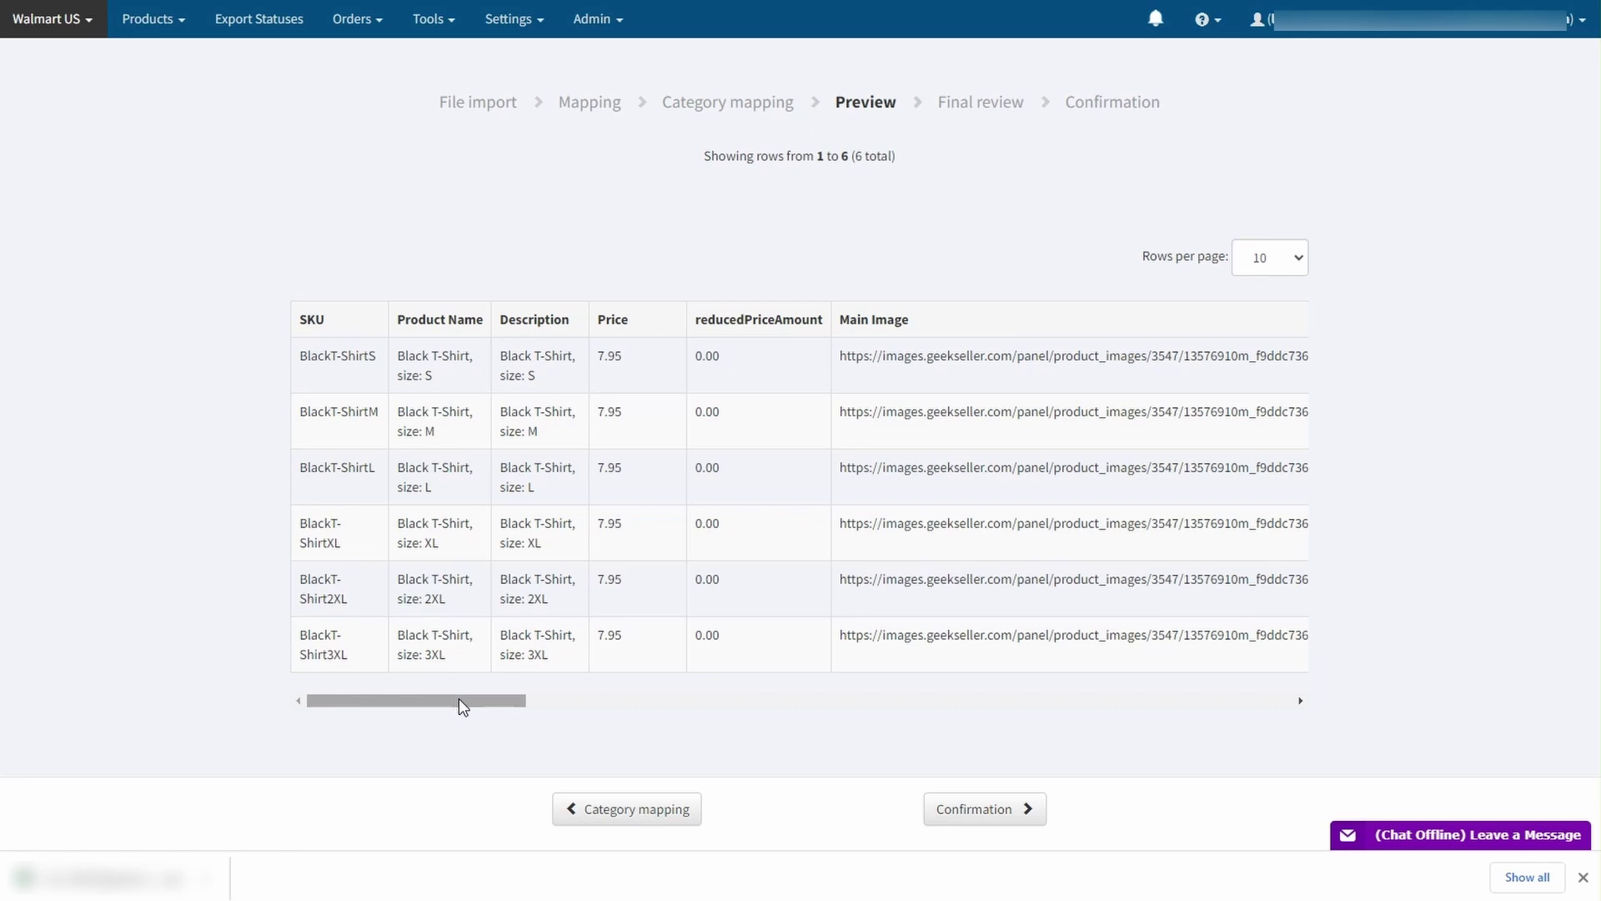
left_click_drag(458, 701, 1231, 688)
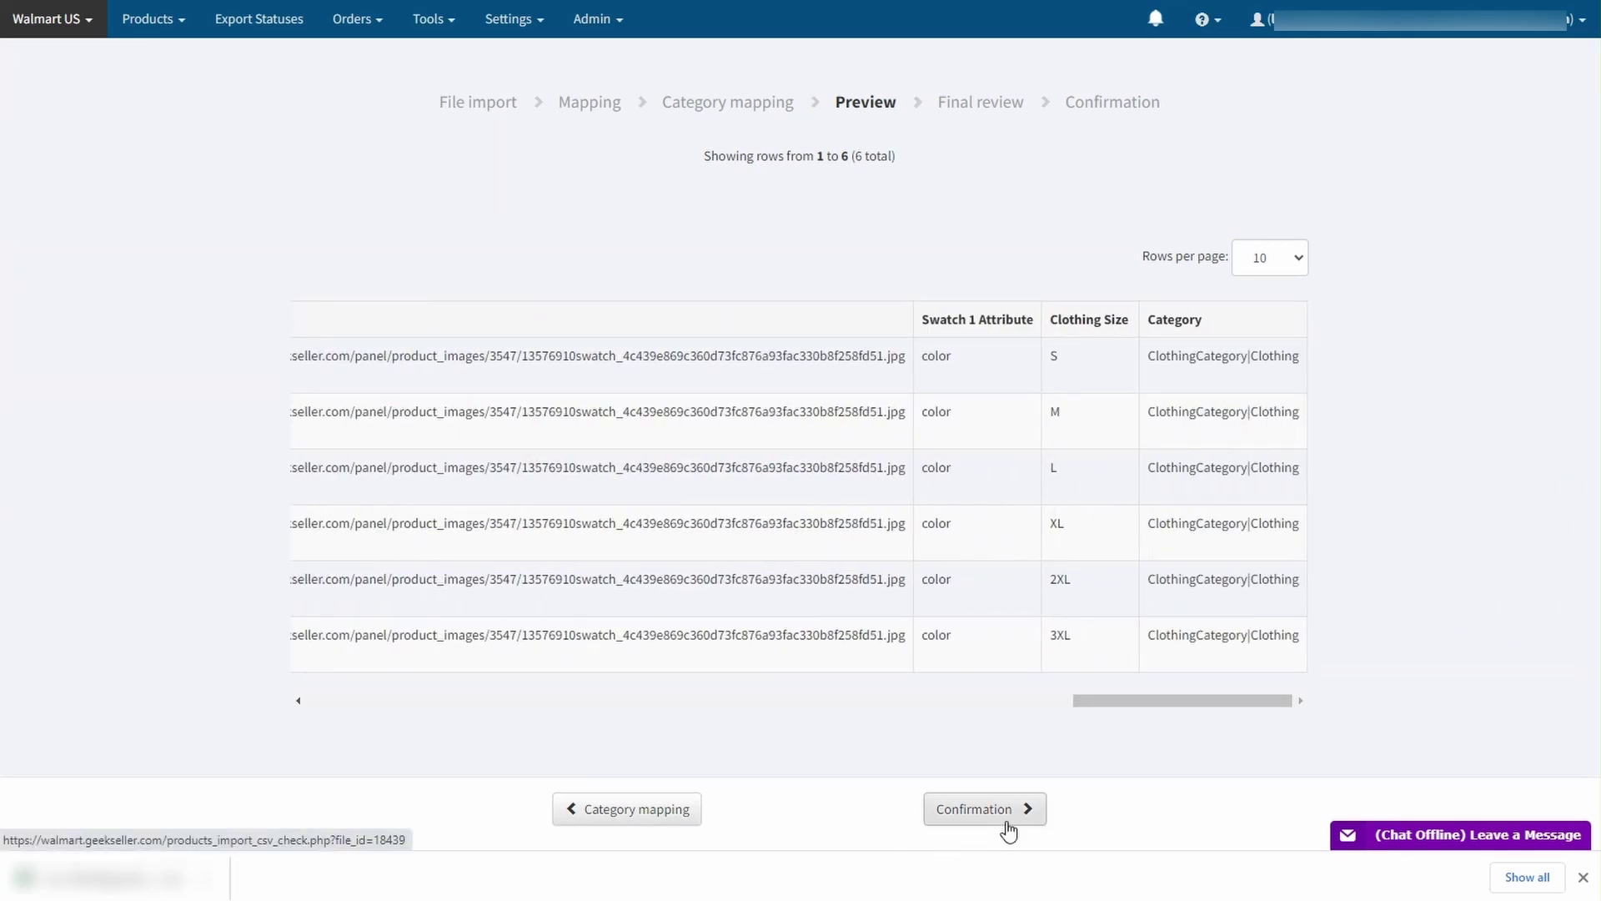
left_click(1012, 826)
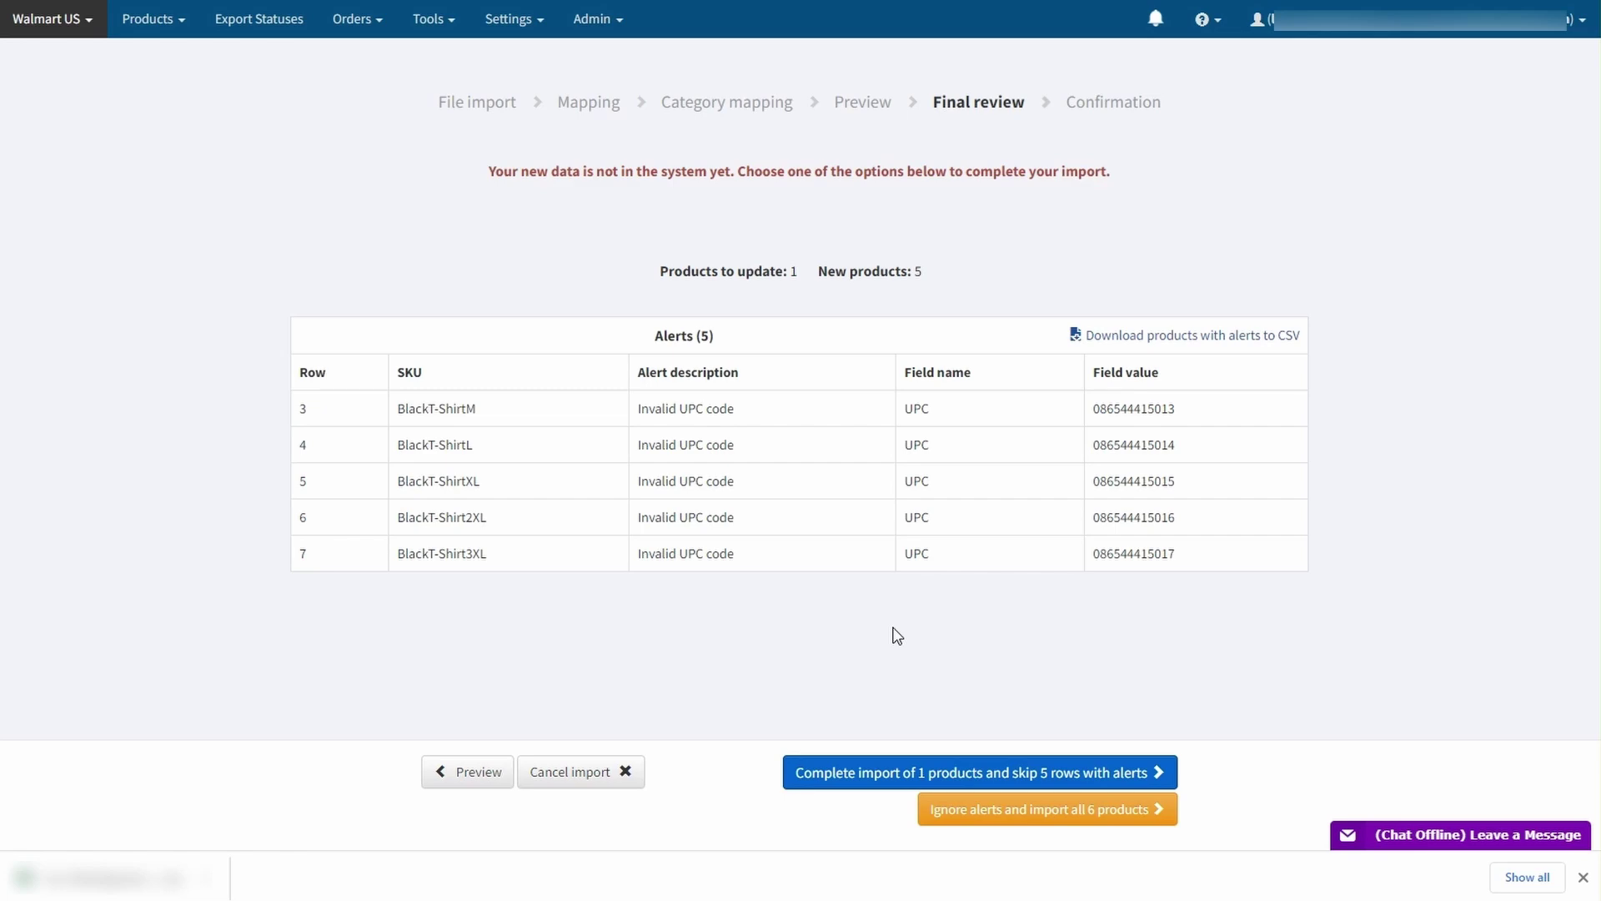
- Ignore the UPC alerts, import all 6 products, and return to the products section
left_click(963, 813)
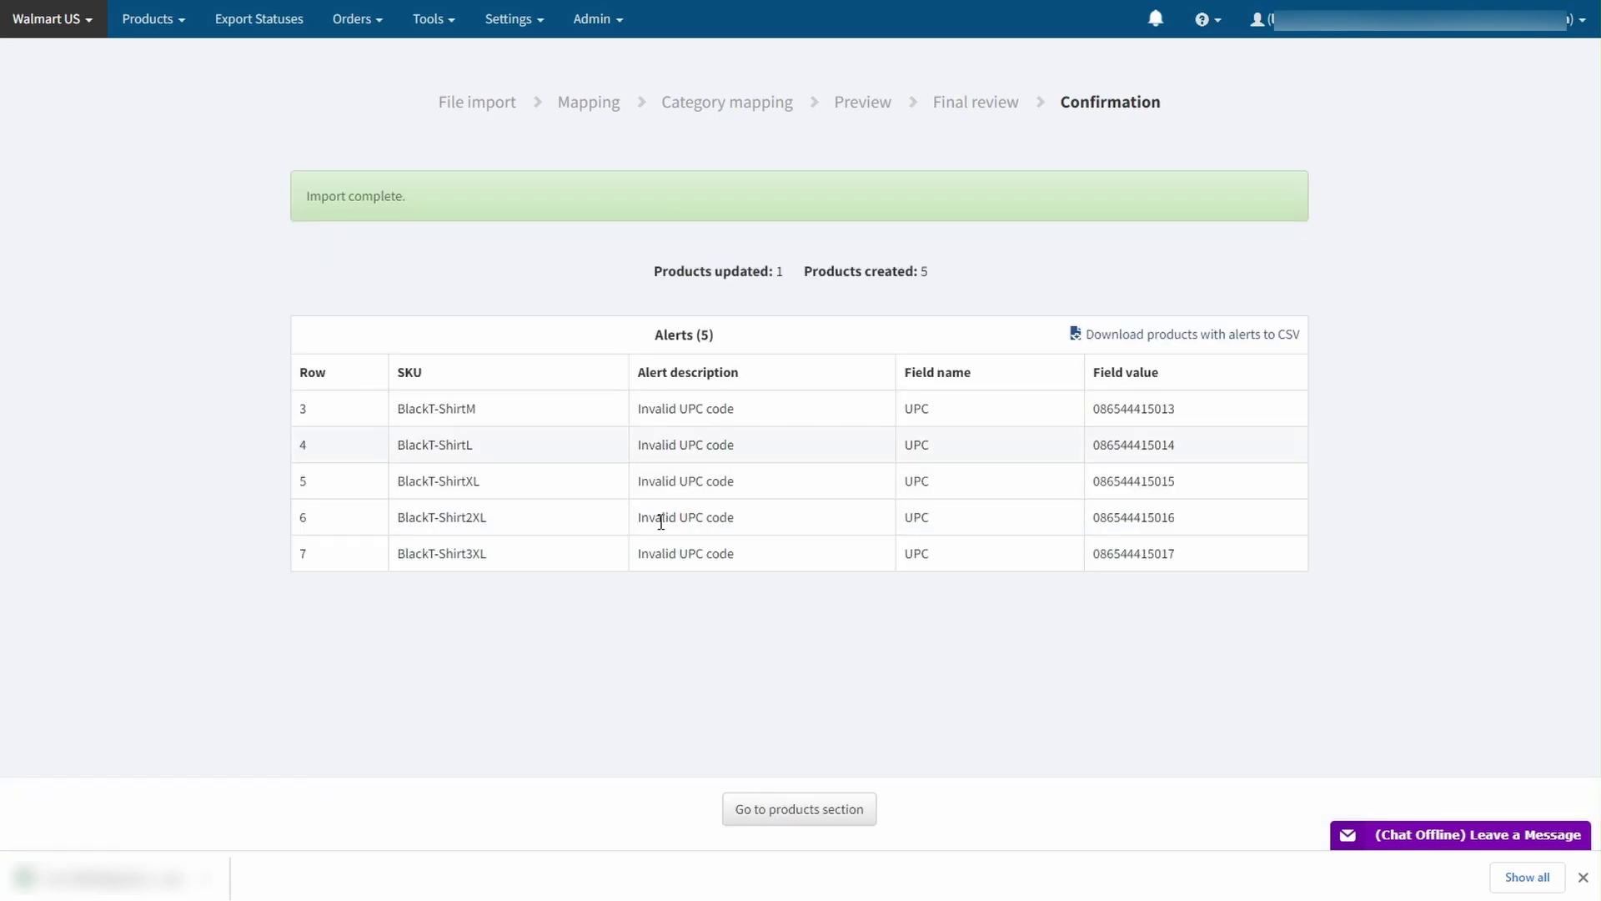
left_click(788, 808)
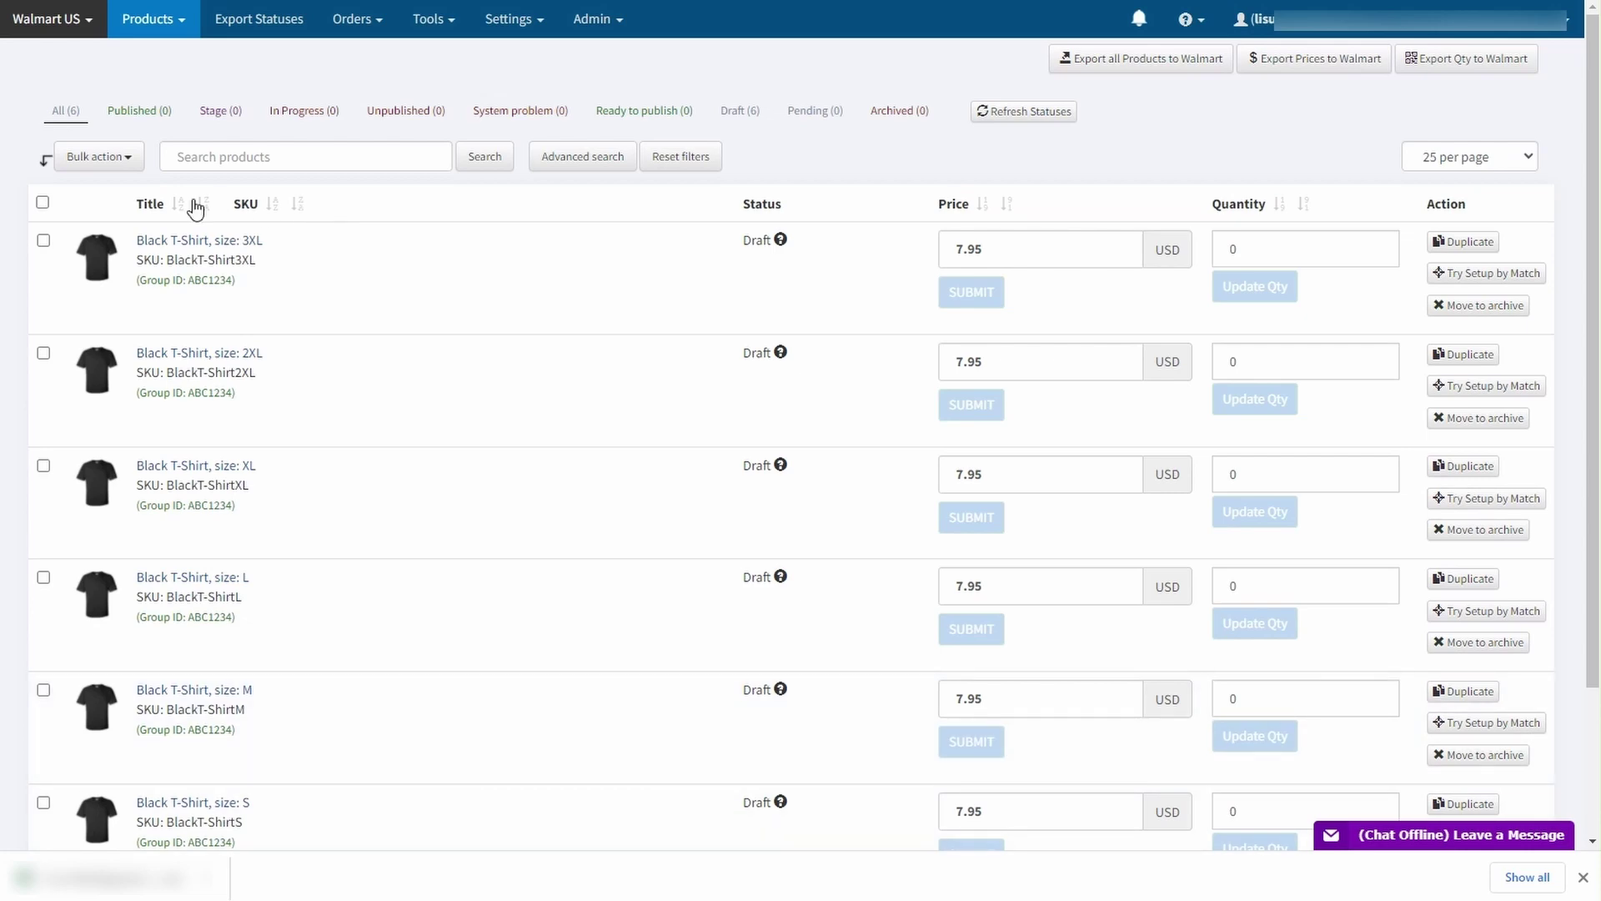
- Select all six Black T-Shirt drafts and bring up the Bulk action menu
left_click(43, 203)
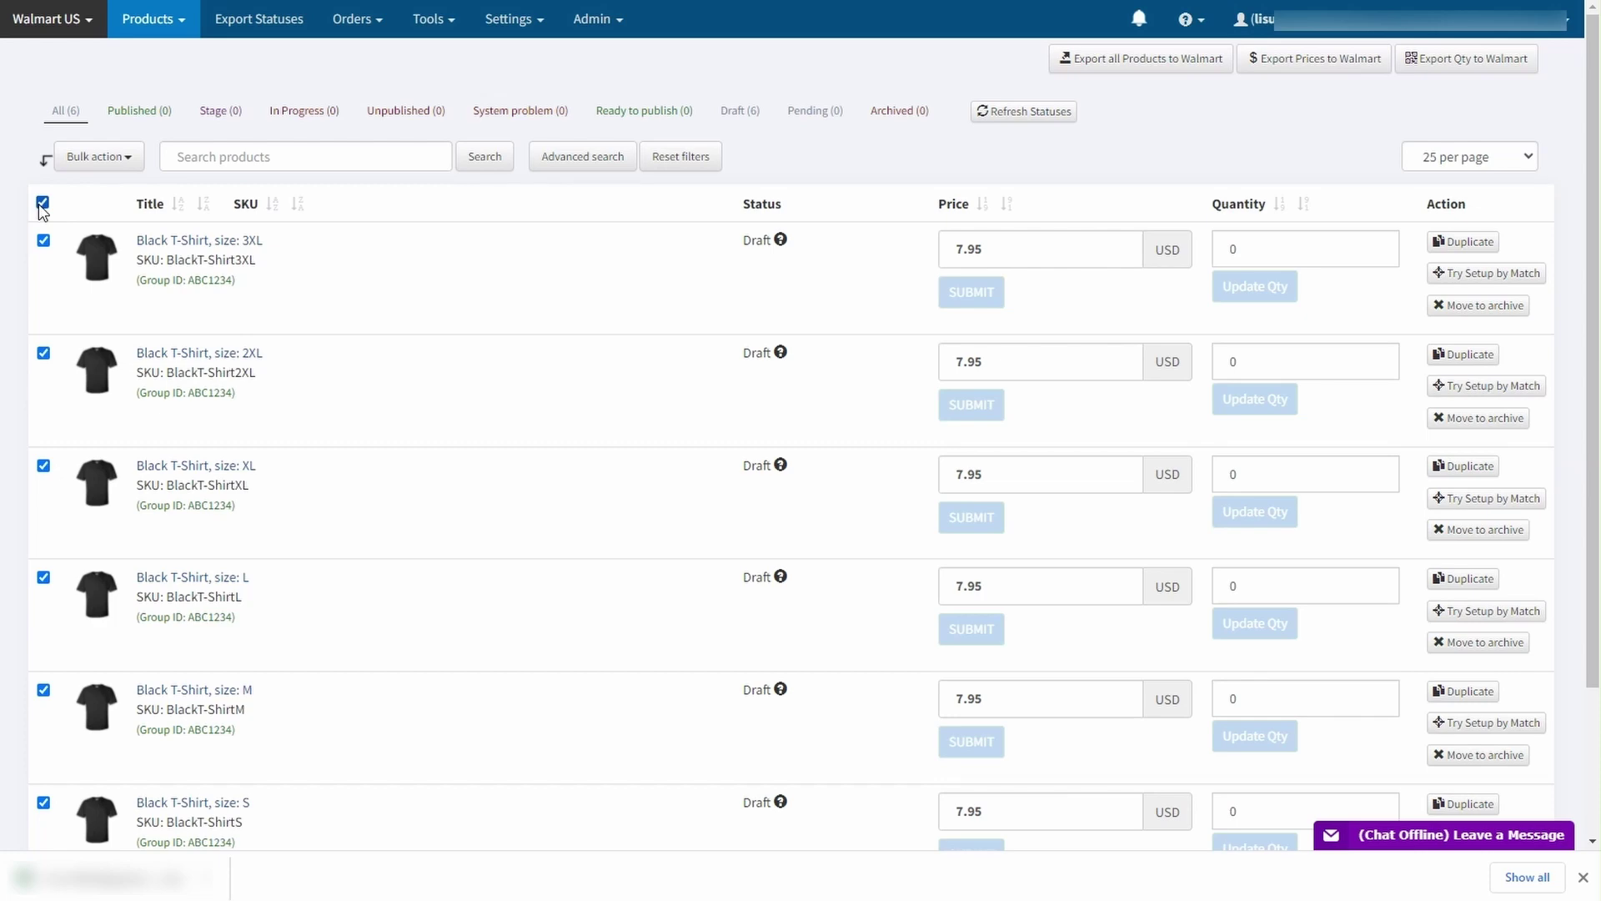
left_click(83, 157)
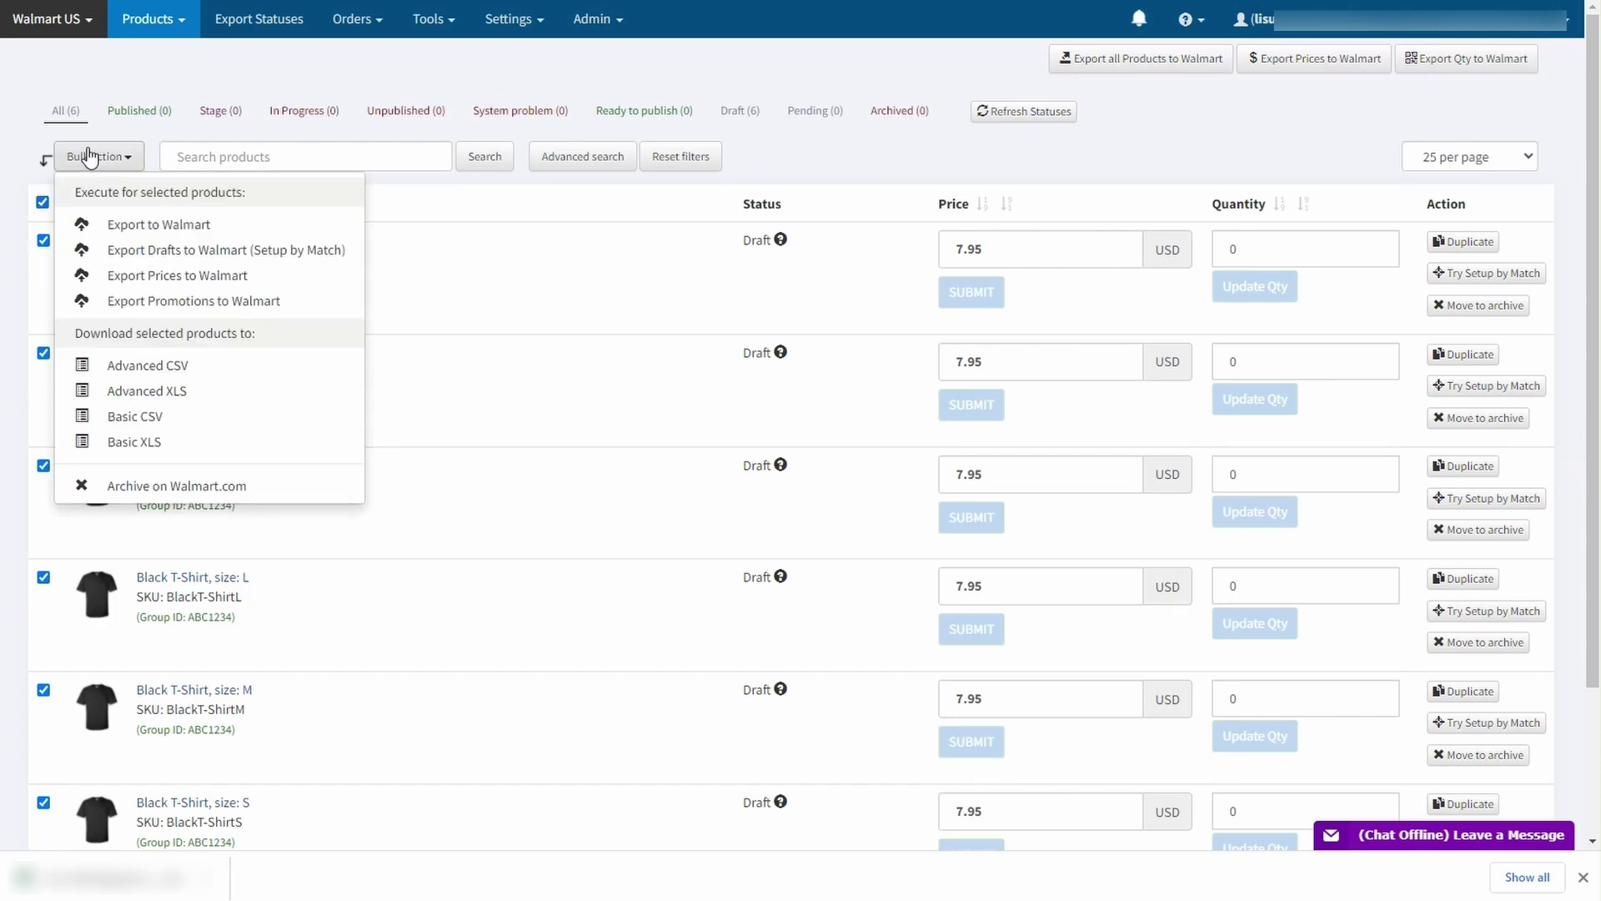